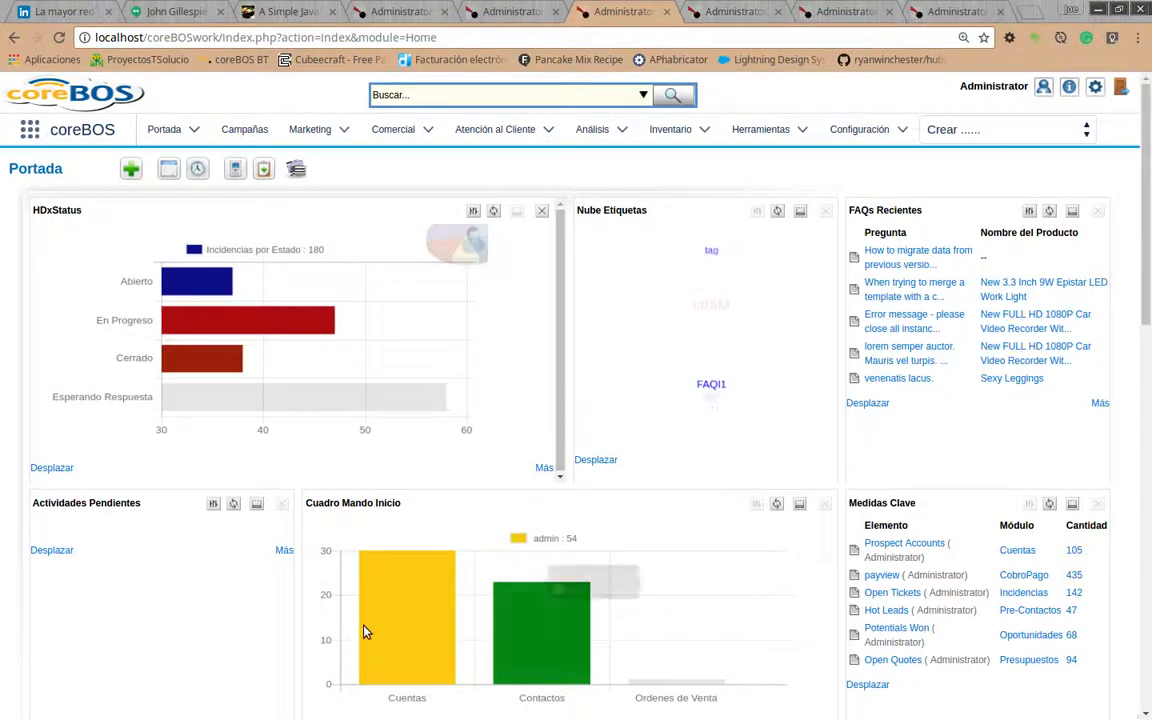
# Open the detail view of the first quote in the Quotes list
pyautogui.click(712, 10)
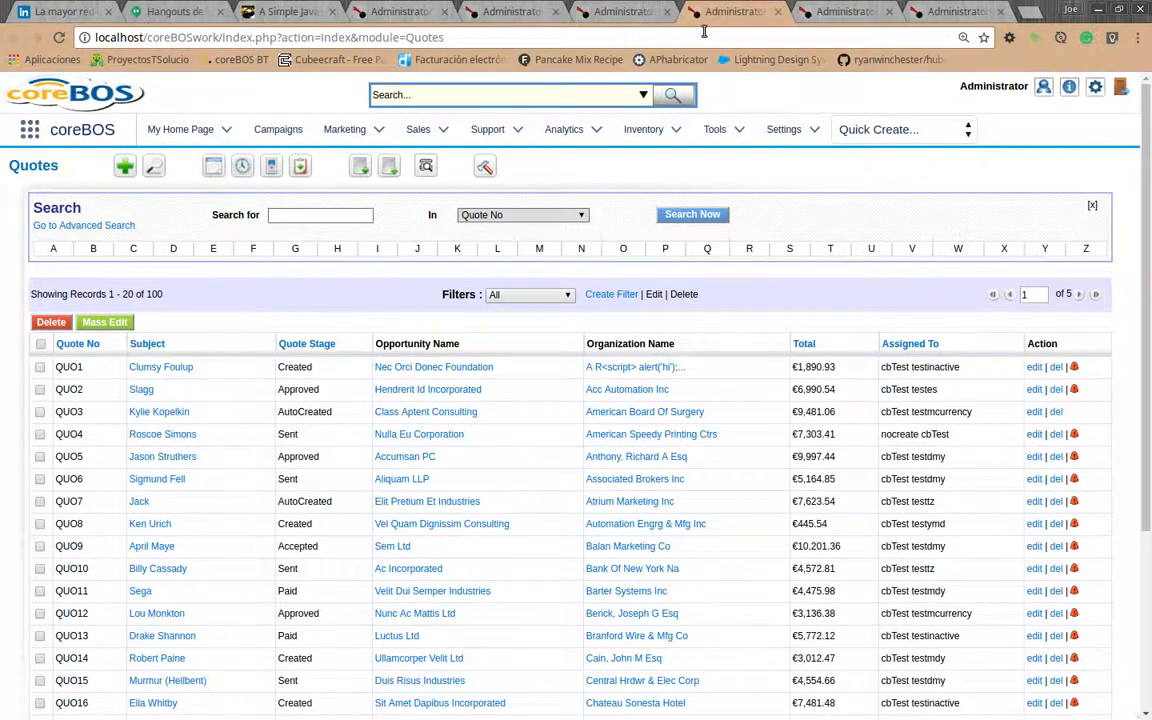
pyautogui.click(180, 368)
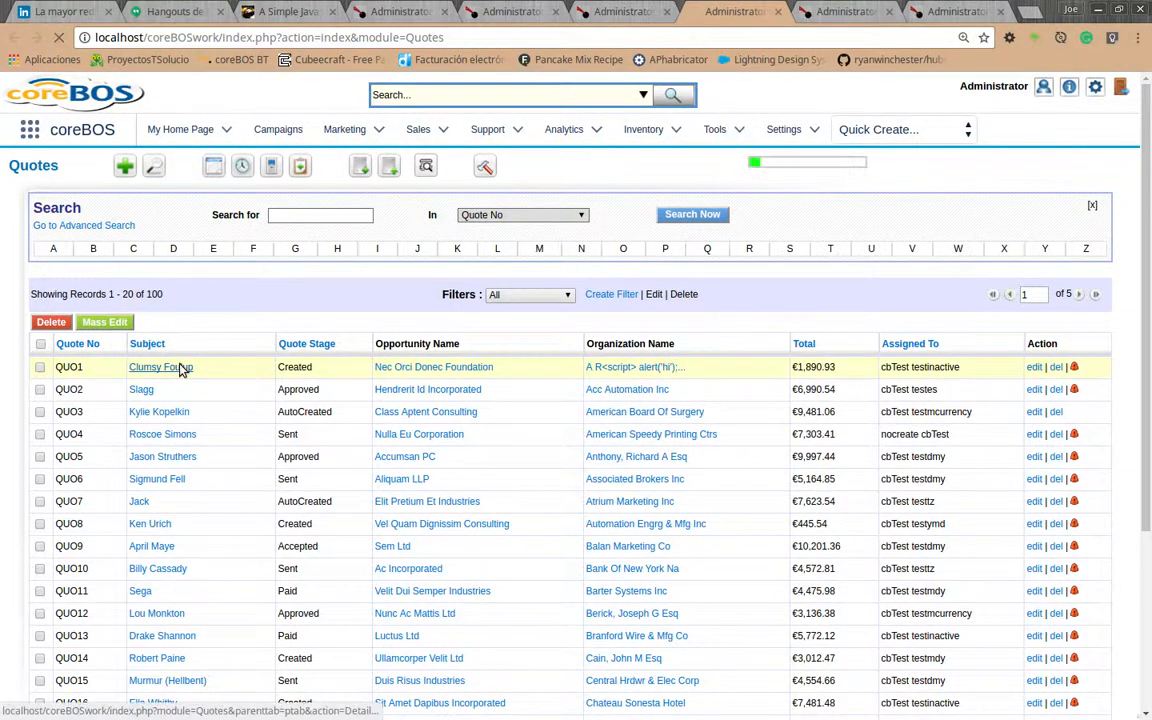
pyautogui.click(828, 14)
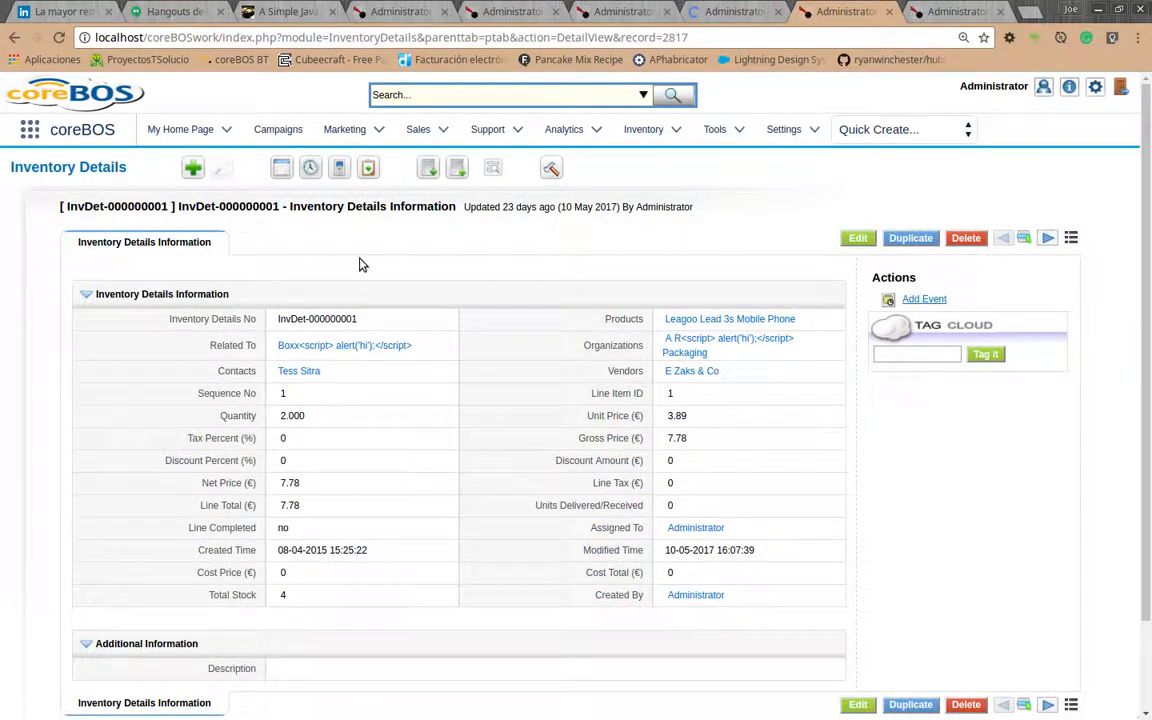
pyautogui.click(727, 12)
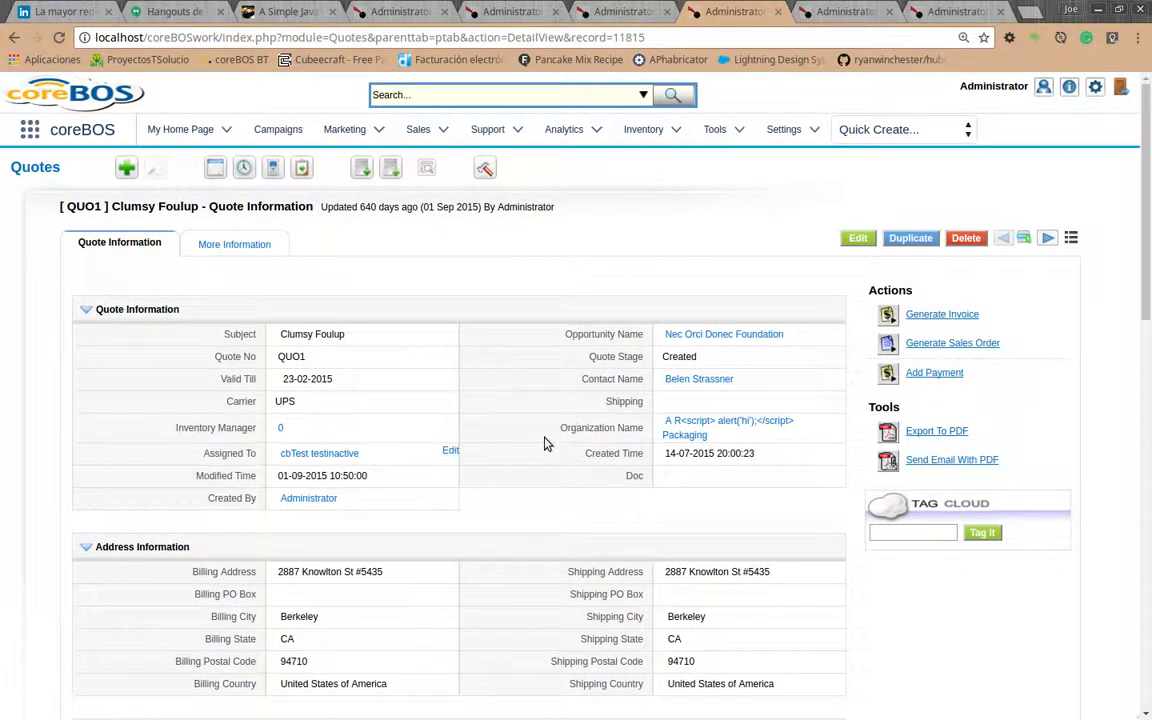
# Examine the quote's product lines, including stock, quantities, prices and totals
pyautogui.scroll(-3, 665, 256)
pyautogui.scroll(-4, 558, 404)
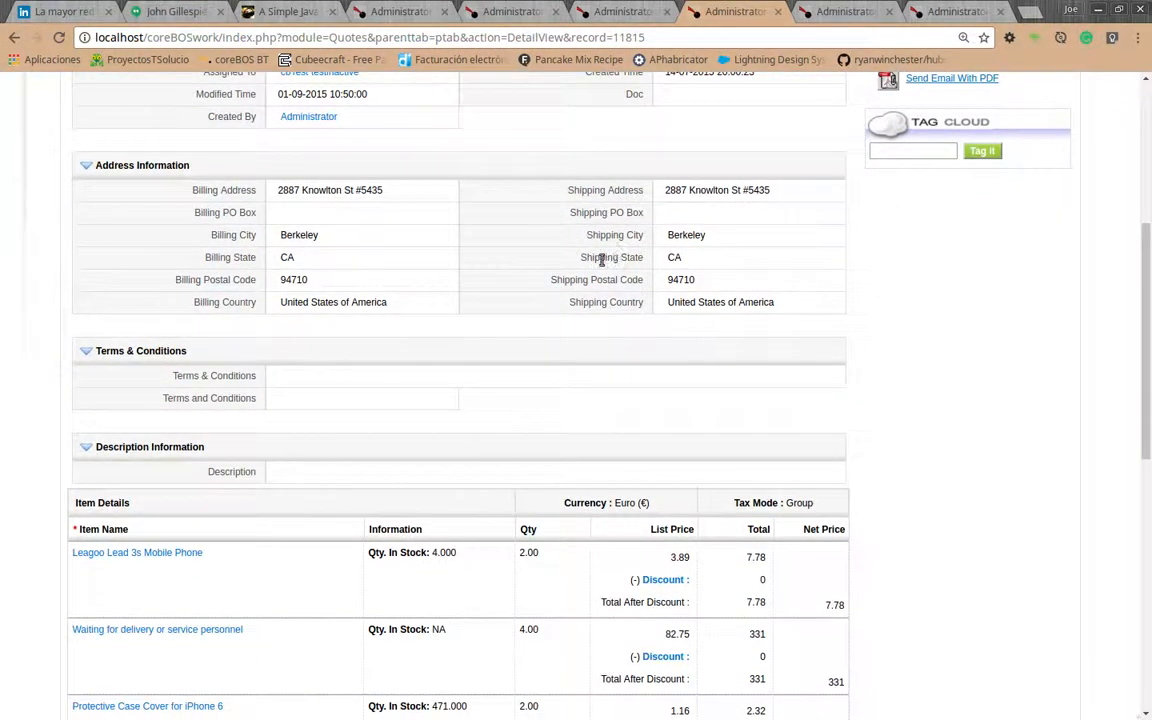
pyautogui.scroll(-2, 598, 263)
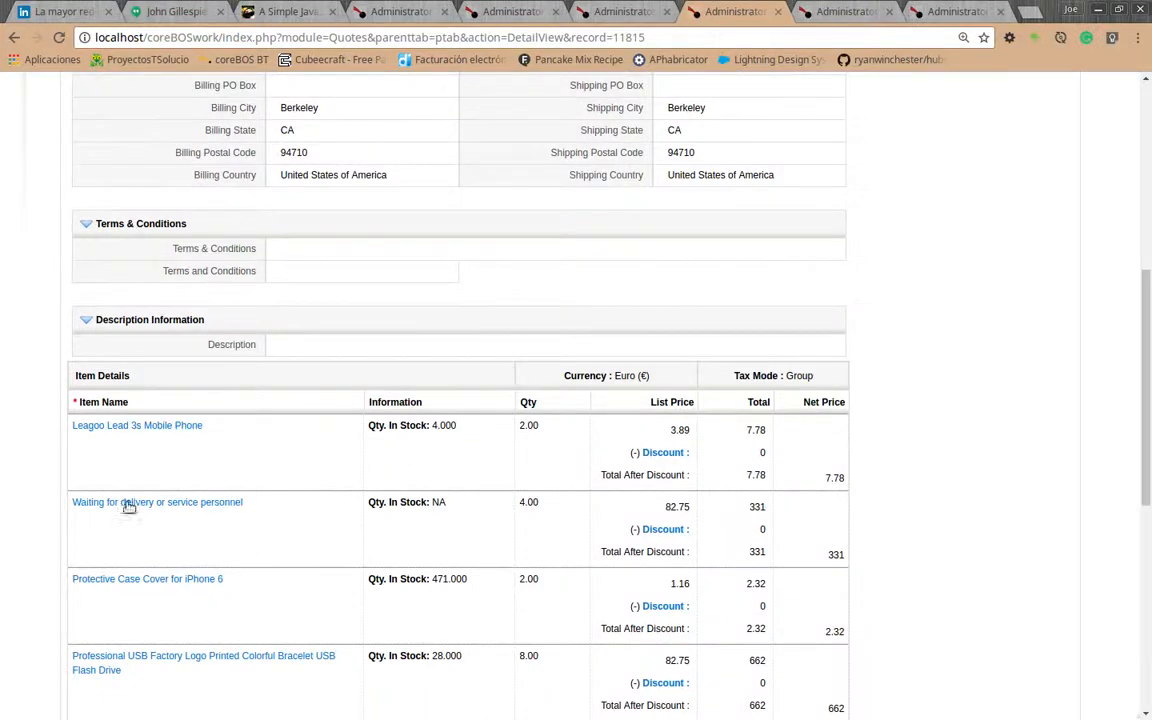
pyautogui.scroll(-4, 264, 581)
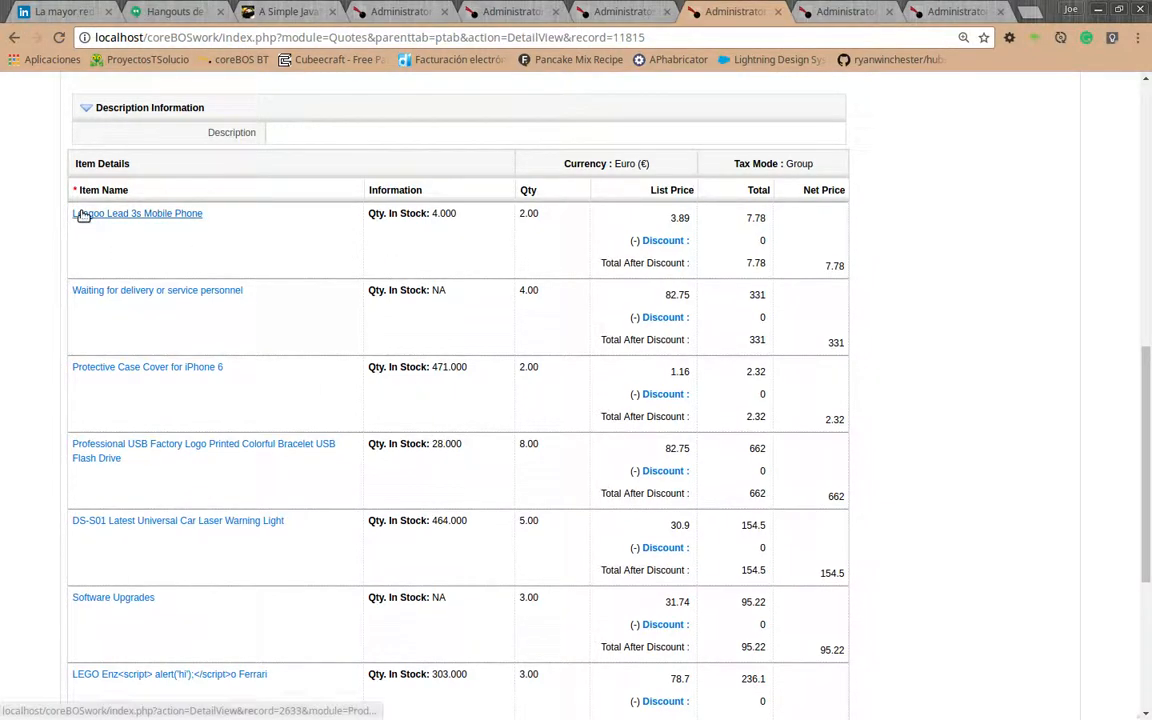
pyautogui.scroll(-2, 288, 255)
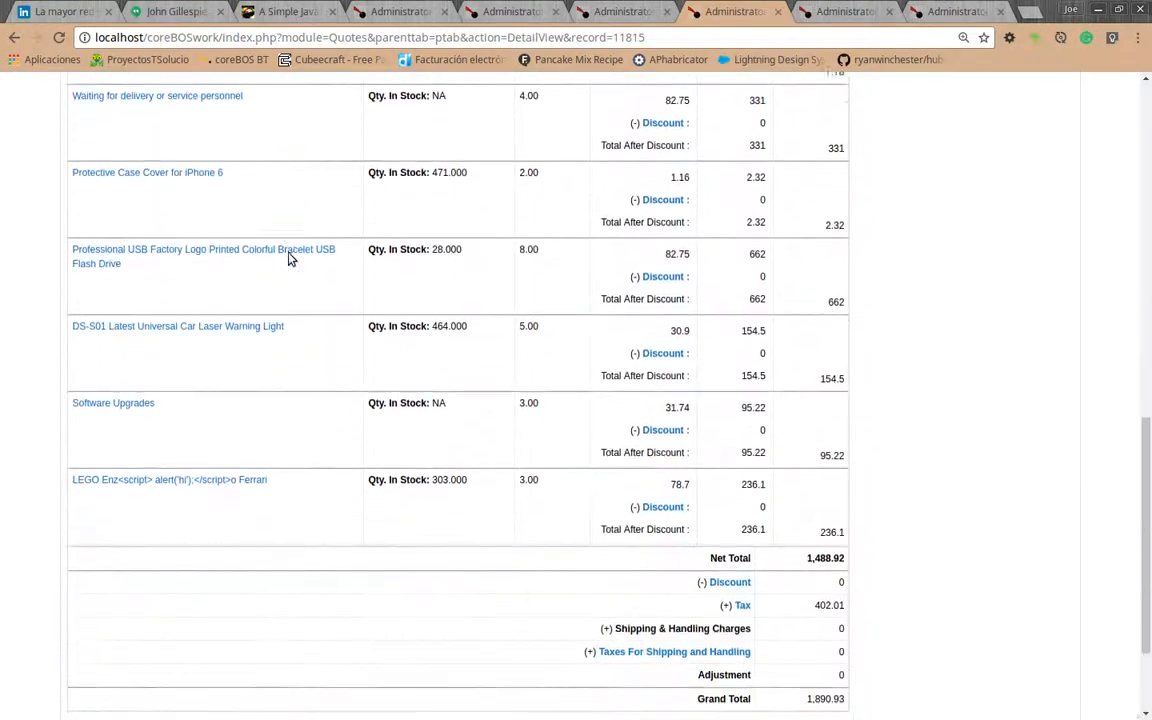
pyautogui.scroll(1, 285, 258)
pyautogui.scroll(1, 117, 557)
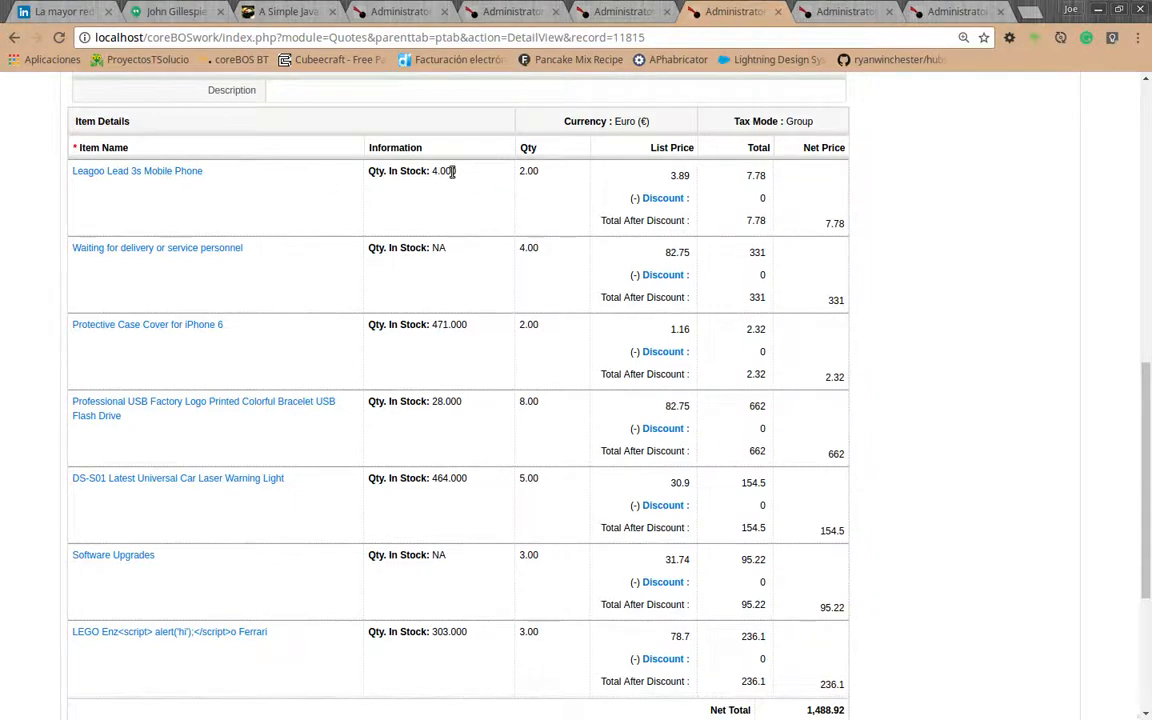
pyautogui.doubleClick(532, 172)
pyautogui.scroll(1, 335, 211)
pyautogui.scroll(7, 335, 211)
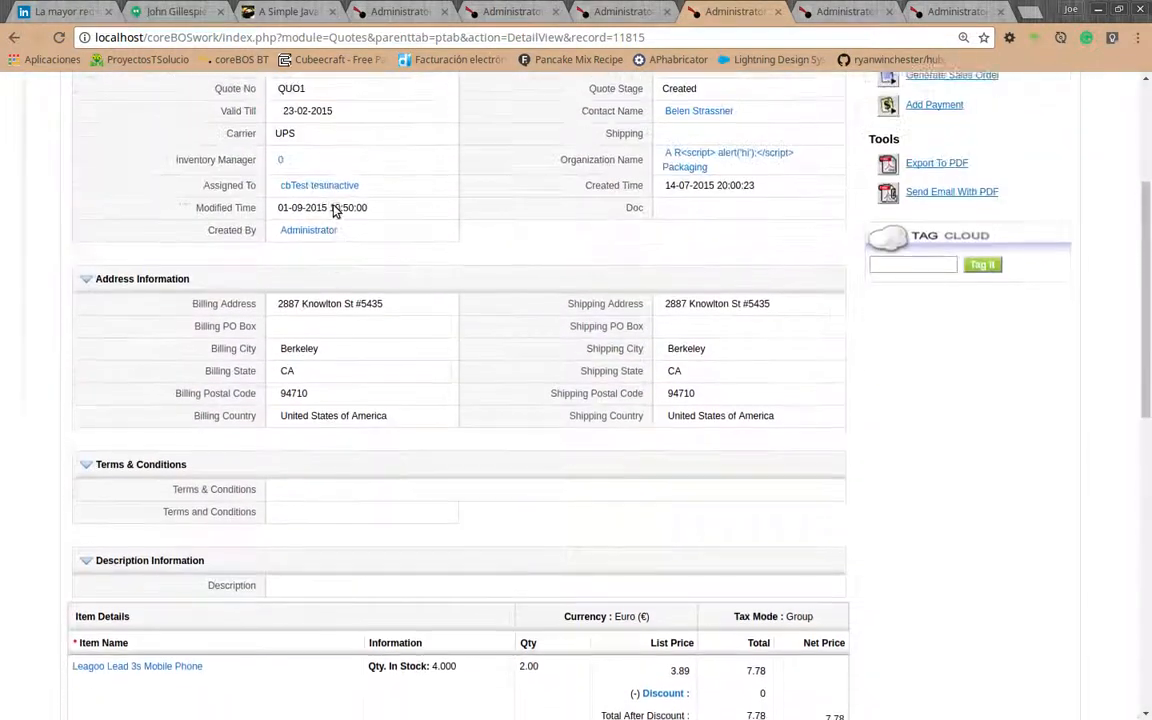
# Show the Inventory Details records related to the quote
pyautogui.moveTo(255, 201)
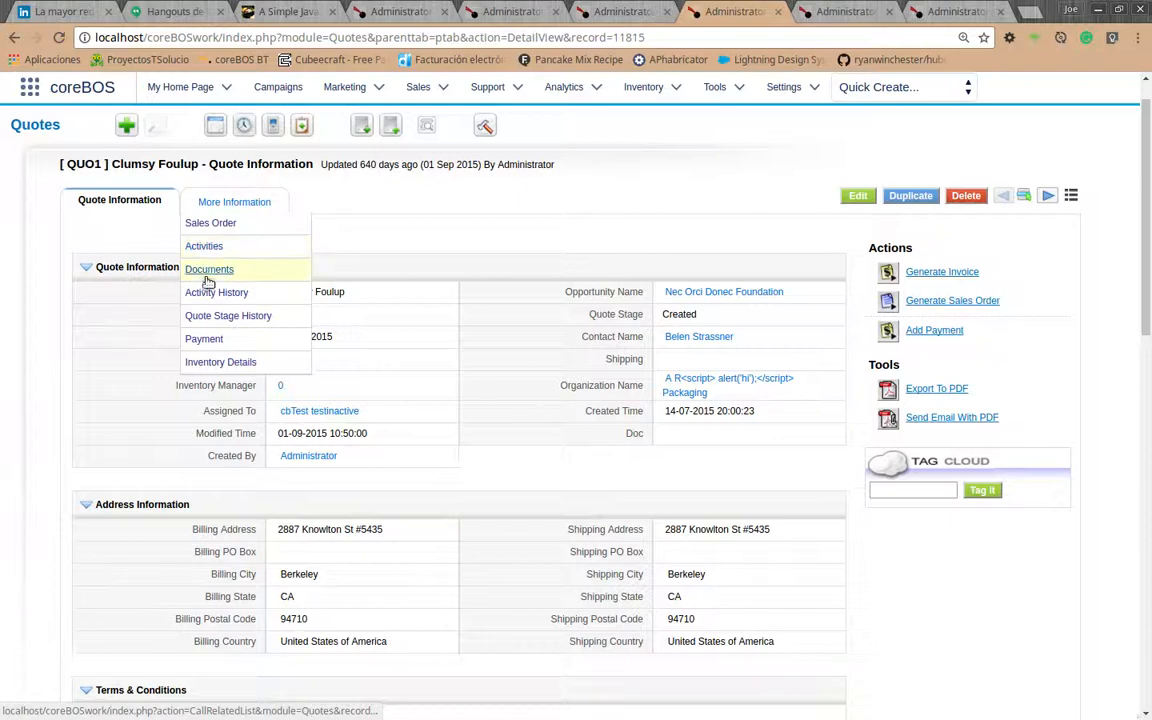
pyautogui.click(226, 364)
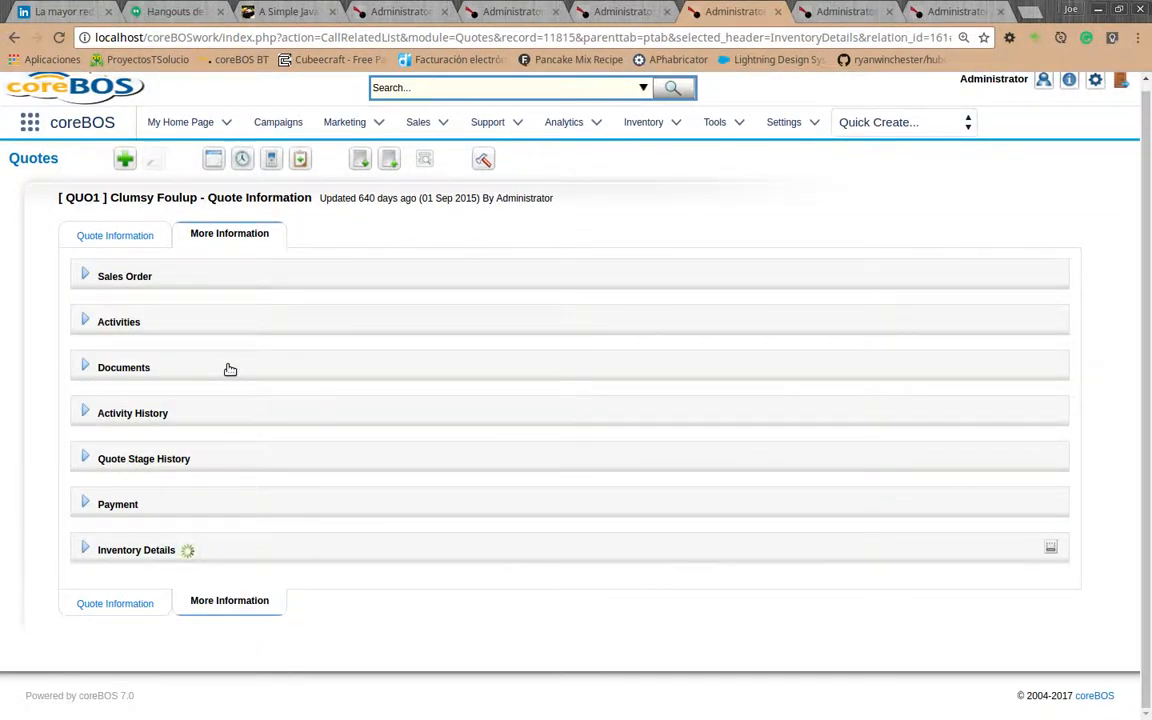
pyautogui.scroll(-4, 230, 370)
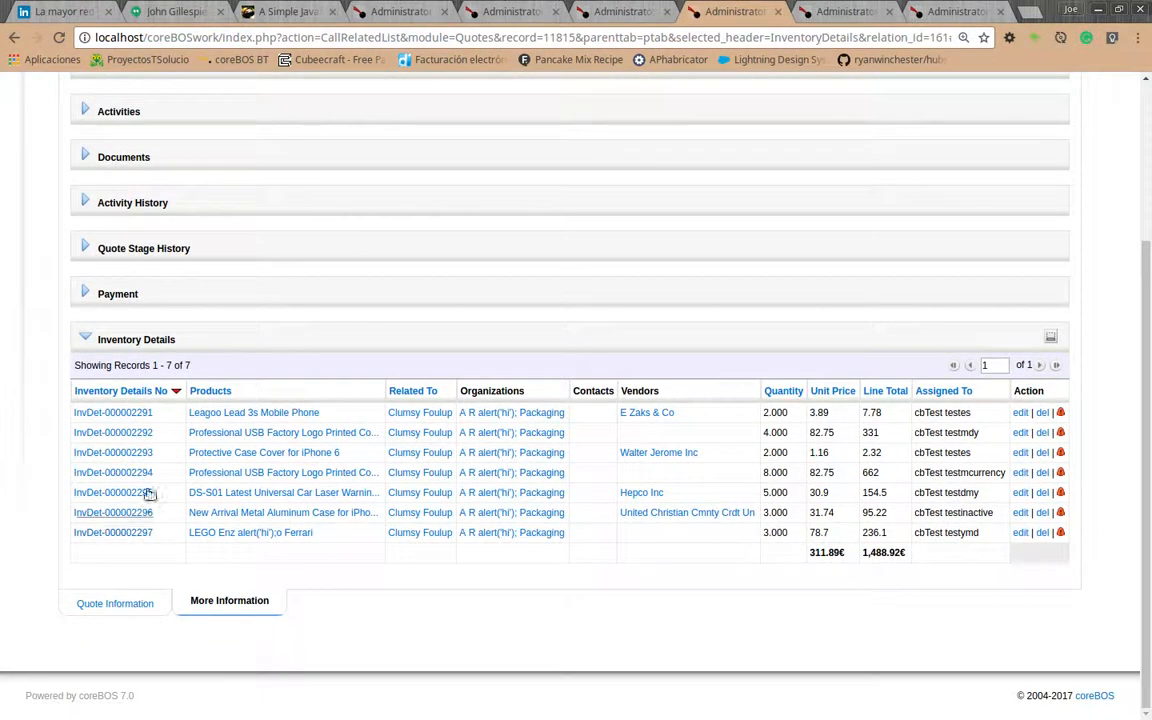
# Open the quote's first Inventory Details record and examine its fields, especially Cost Price and Units Delivered/Received
pyautogui.middleClick(118, 416)
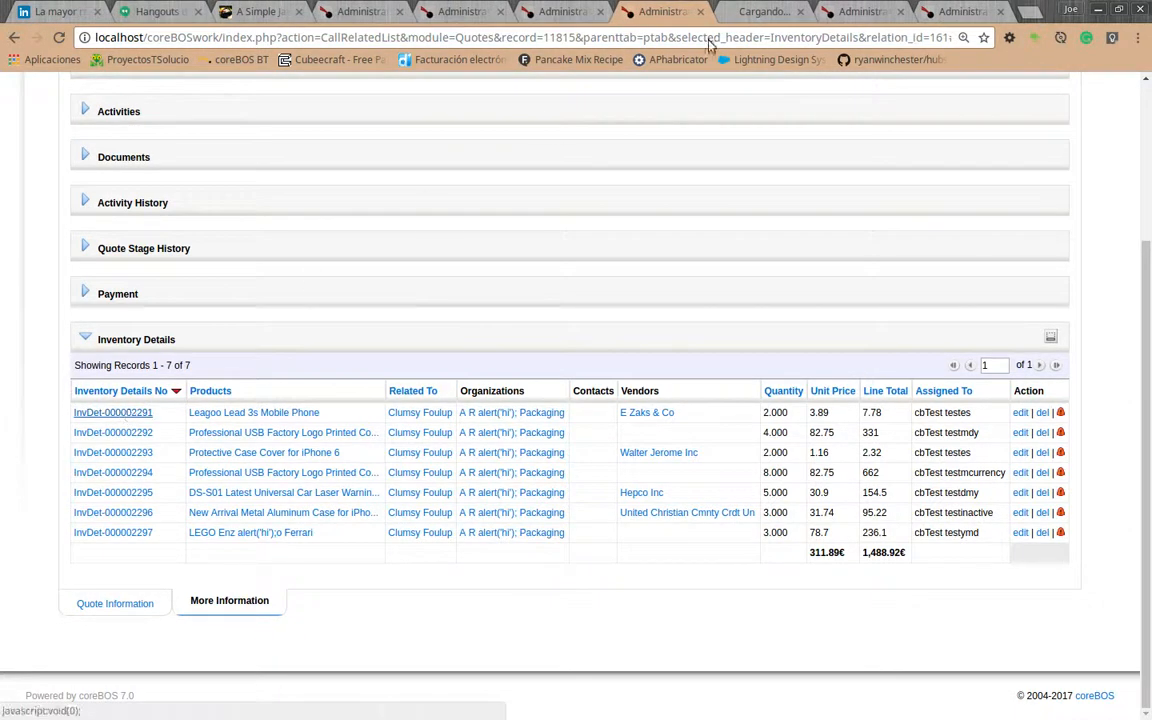
pyautogui.click(760, 12)
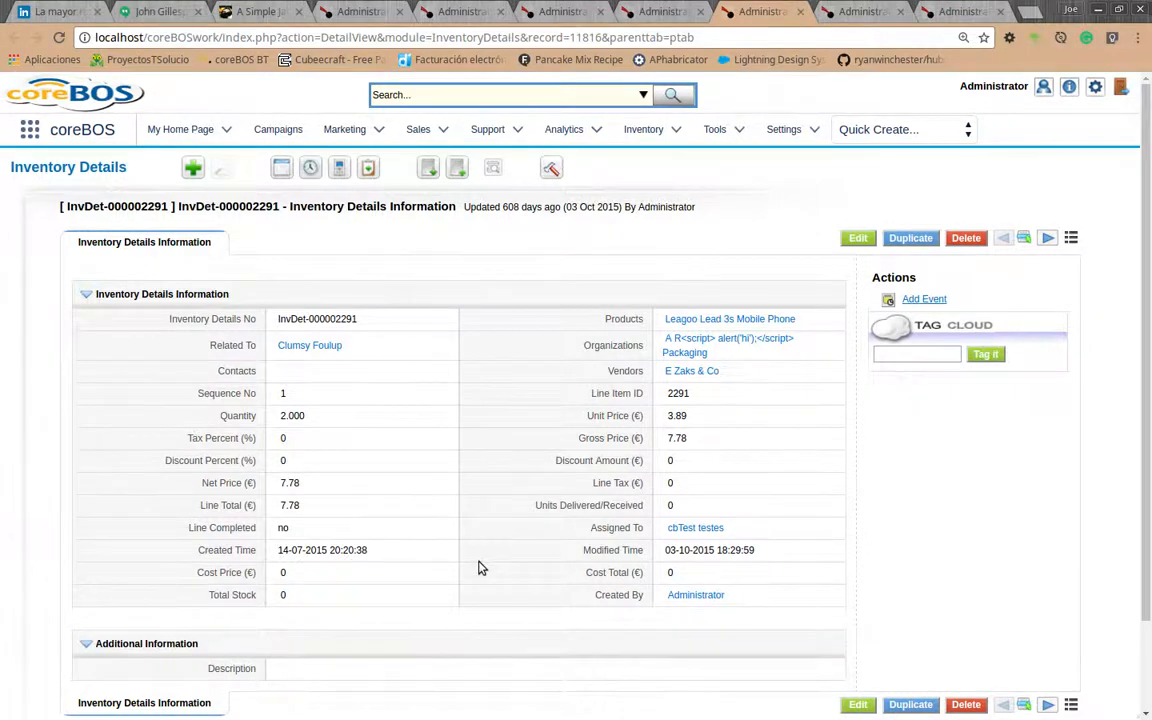
pyautogui.scroll(-2, 478, 568)
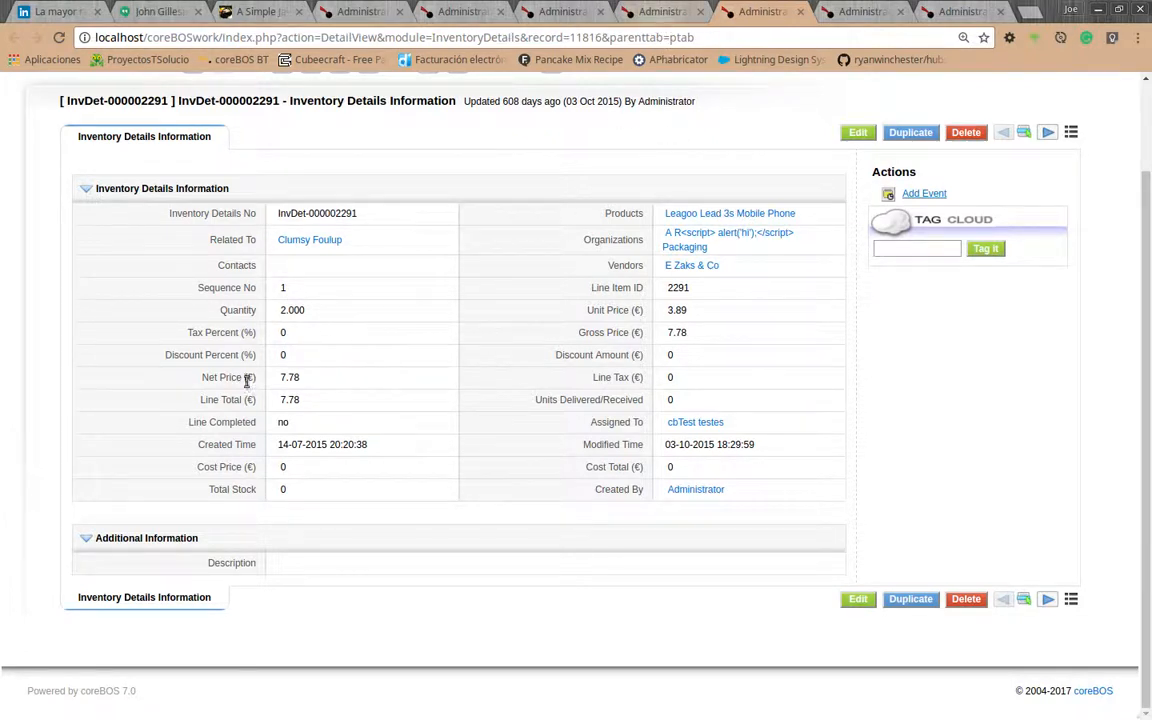
pyautogui.moveTo(199, 467); pyautogui.dragTo(238, 468)
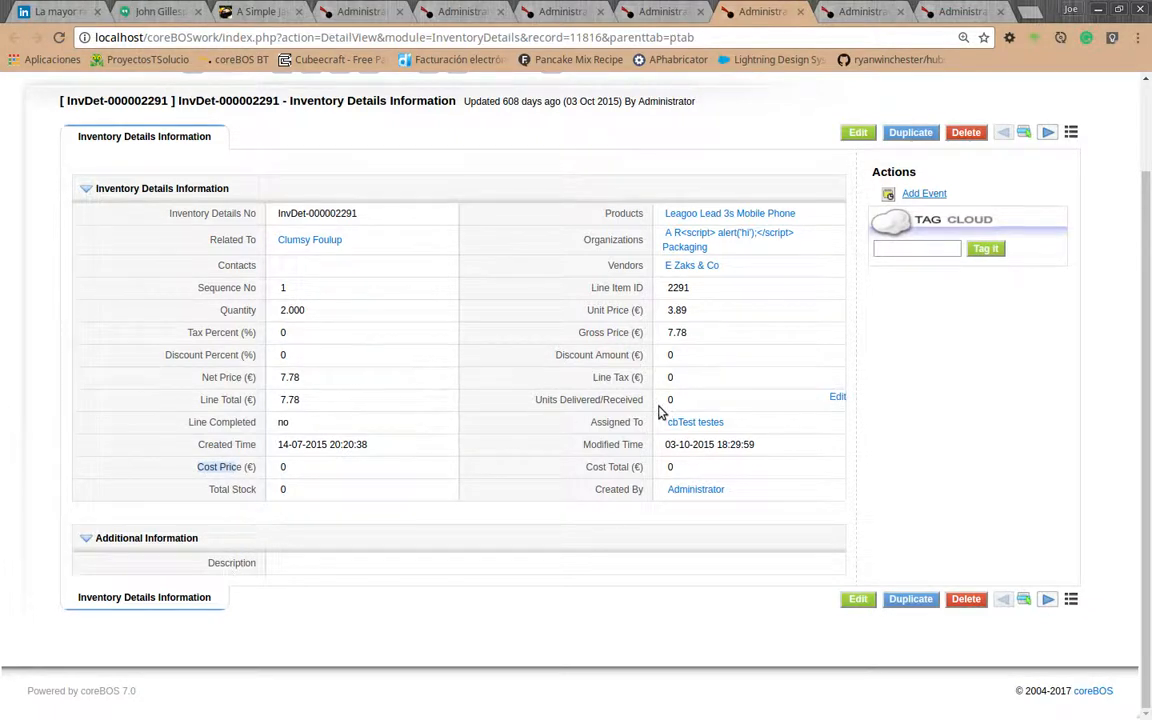
pyautogui.moveTo(549, 398); pyautogui.dragTo(625, 404)
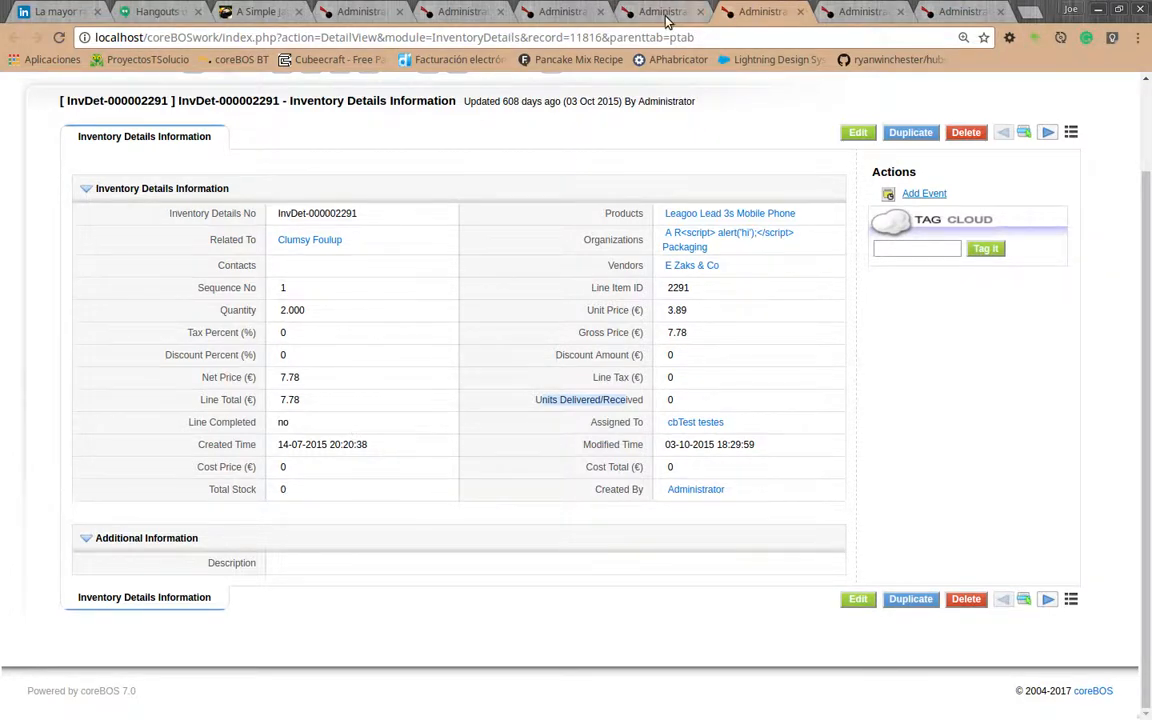
# Return to the quote's main information and show its item details
pyautogui.click(625, 18)
pyautogui.scroll(2, 150, 265)
pyautogui.scroll(2, 150, 270)
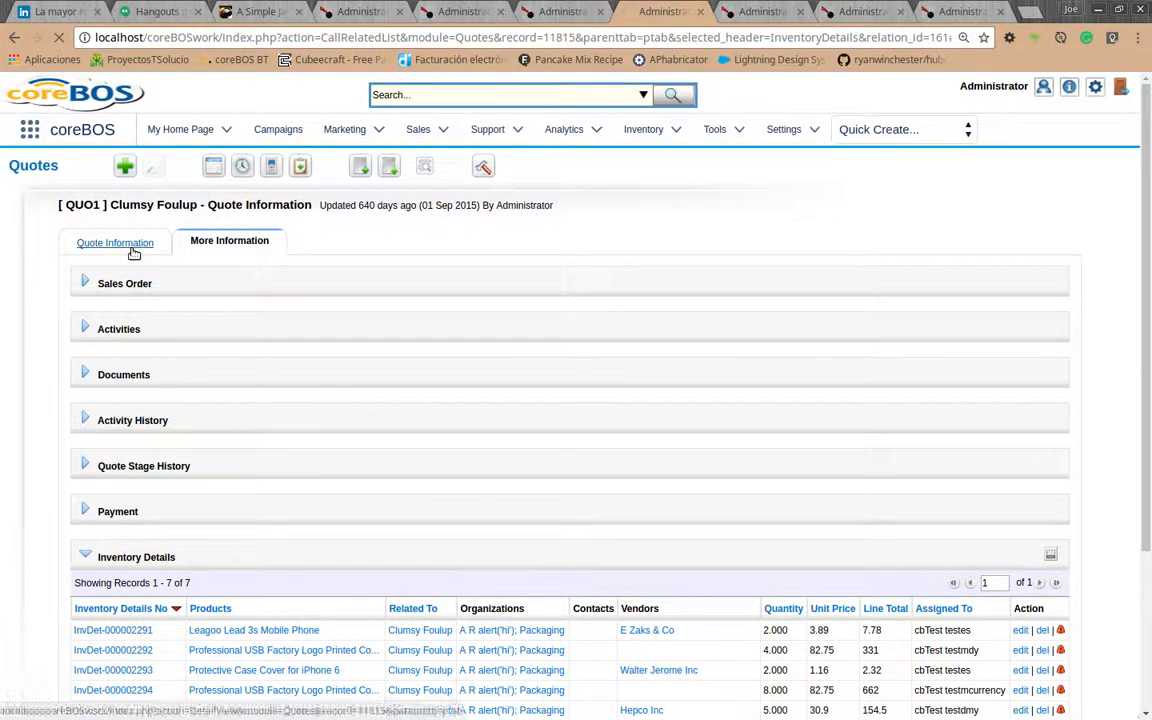
pyautogui.click(133, 246)
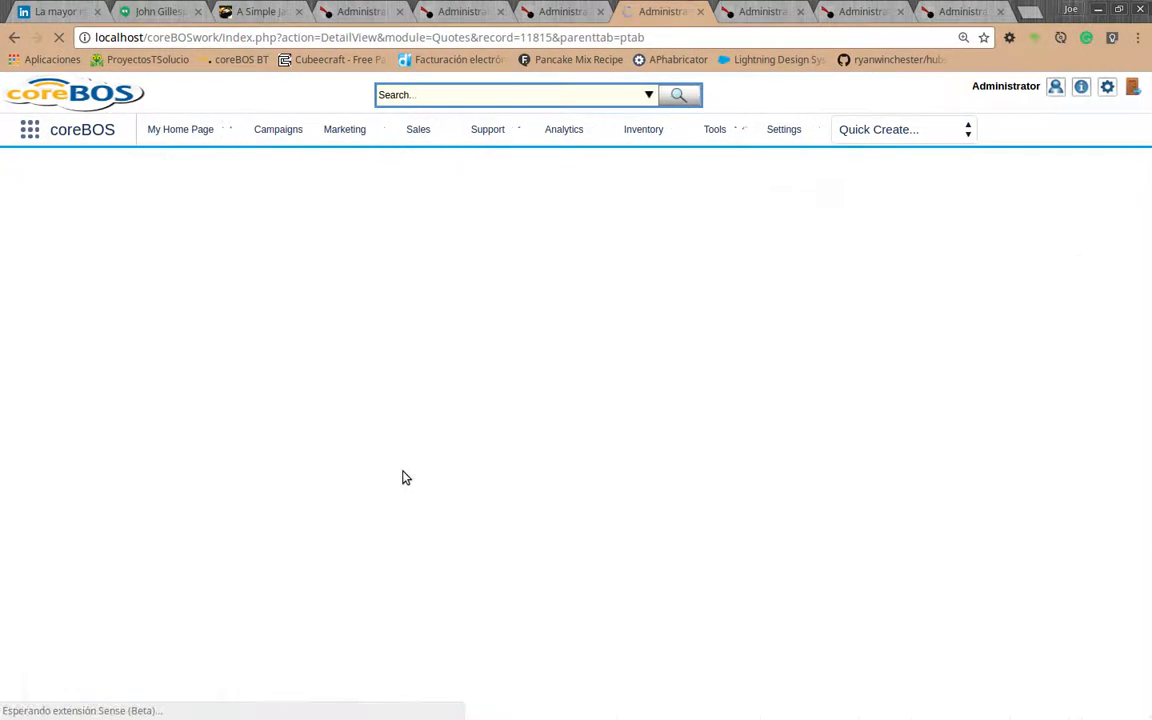
pyautogui.scroll(-5, 405, 478)
pyautogui.scroll(-2, 405, 478)
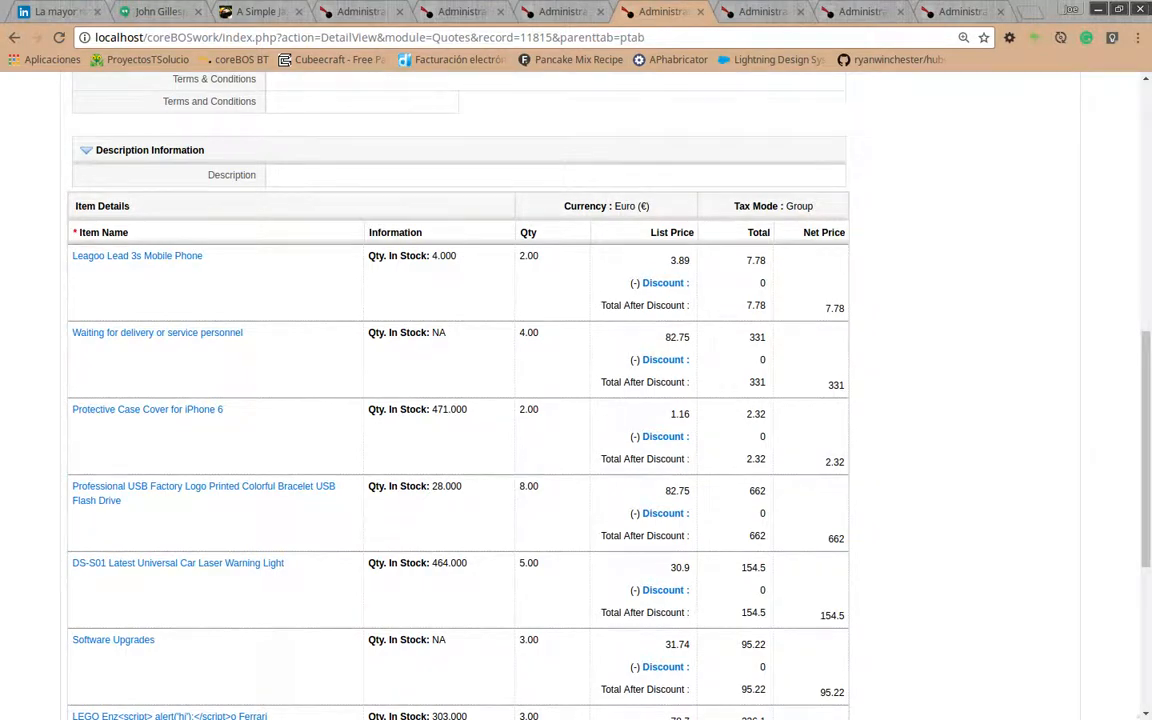
# Switch to the Master Detail Mapping documentation in Firefox and copy the complete example XML map for the PurchaseOrder module
pyautogui.hotkey('alt', 'Tab')
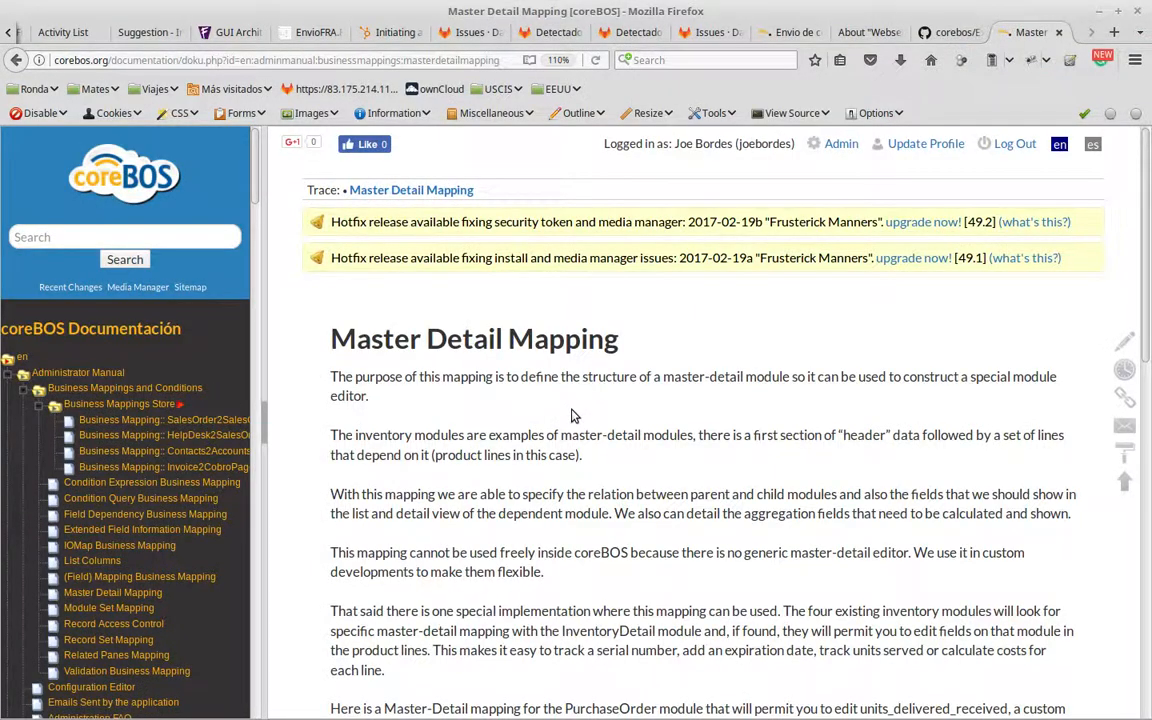
pyautogui.scroll(-3, 590, 420)
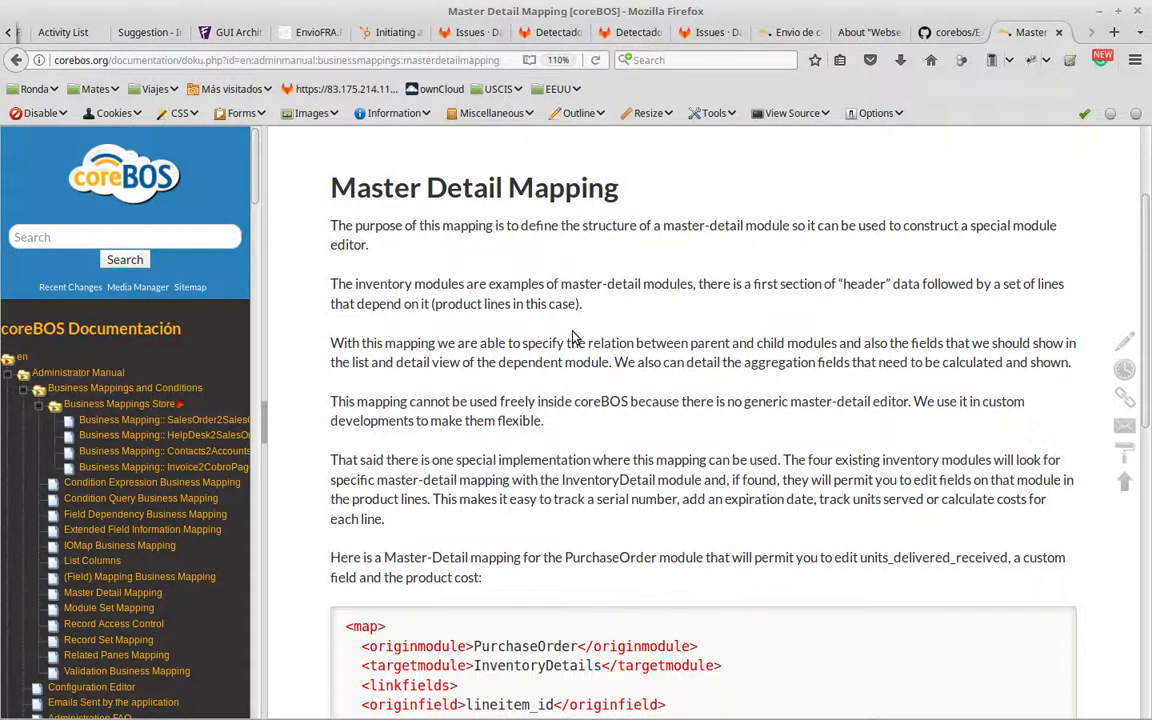
pyautogui.scroll(-5, 575, 337)
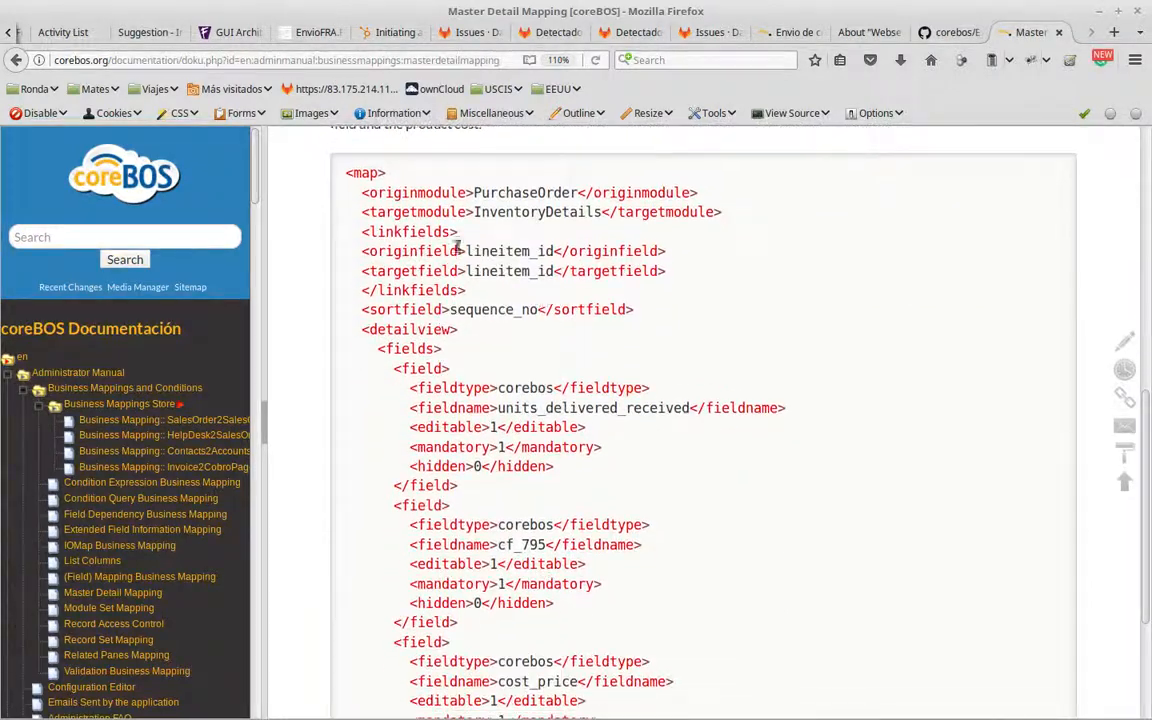
pyautogui.moveTo(343, 172); pyautogui.dragTo(694, 715)
pyautogui.scroll(-2, 667, 492)
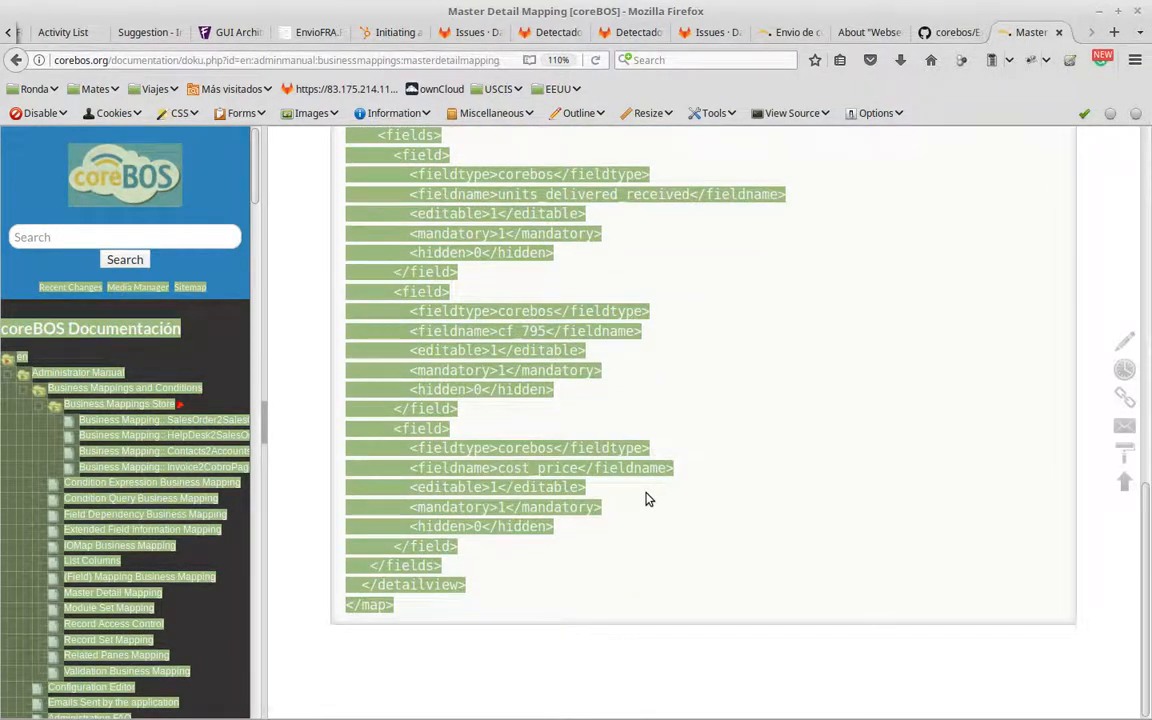
pyautogui.click(558, 530)
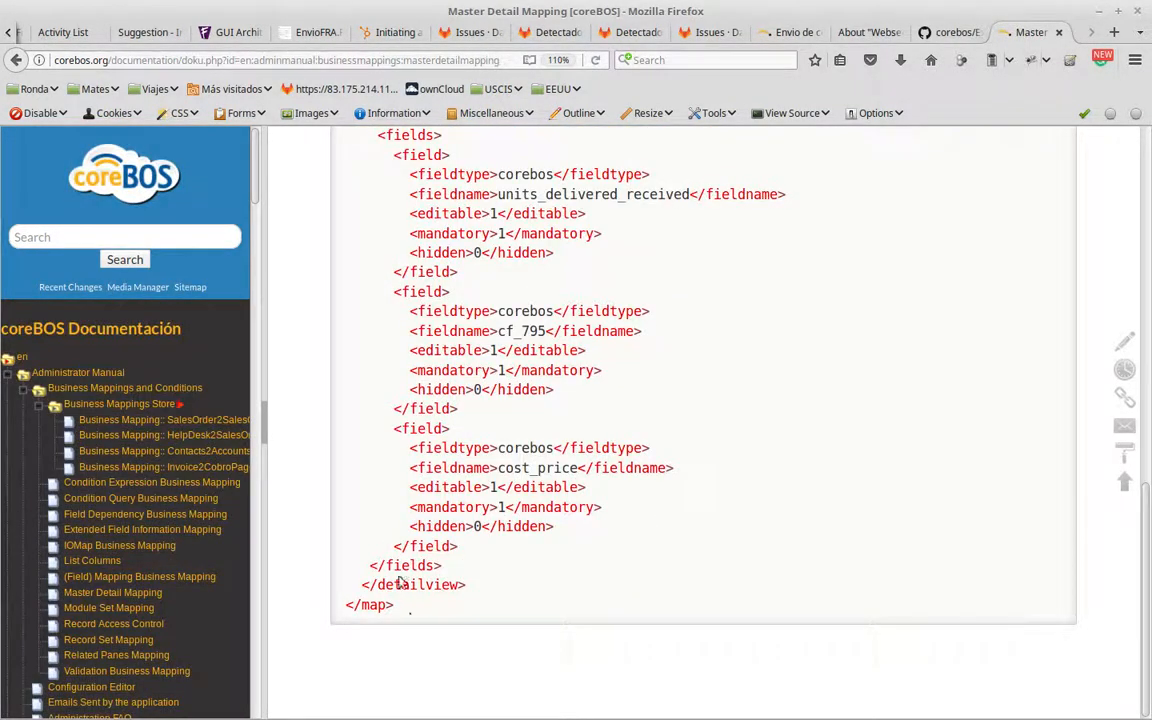
pyautogui.moveTo(399, 582); pyautogui.dragTo(344, 336)
pyautogui.rightClick(322, 298)
pyautogui.click(385, 357)
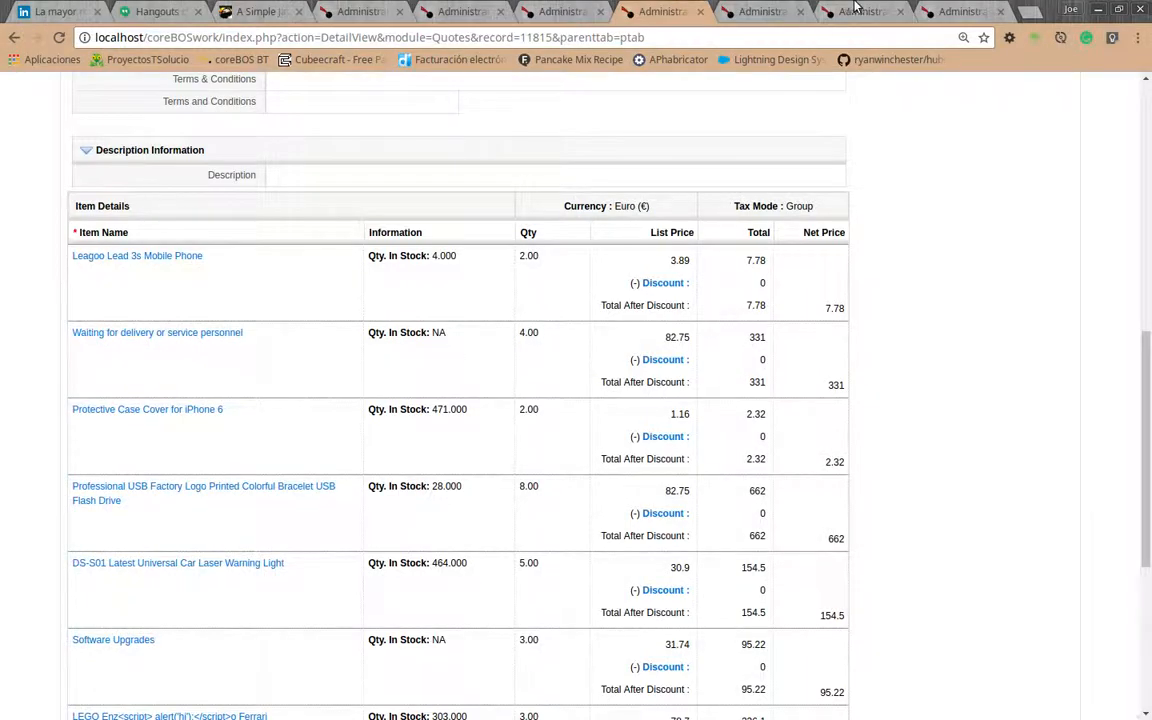
# Switch back to coreBOS, start a new business map and paste the copied XML as its content
pyautogui.click(944, 13)
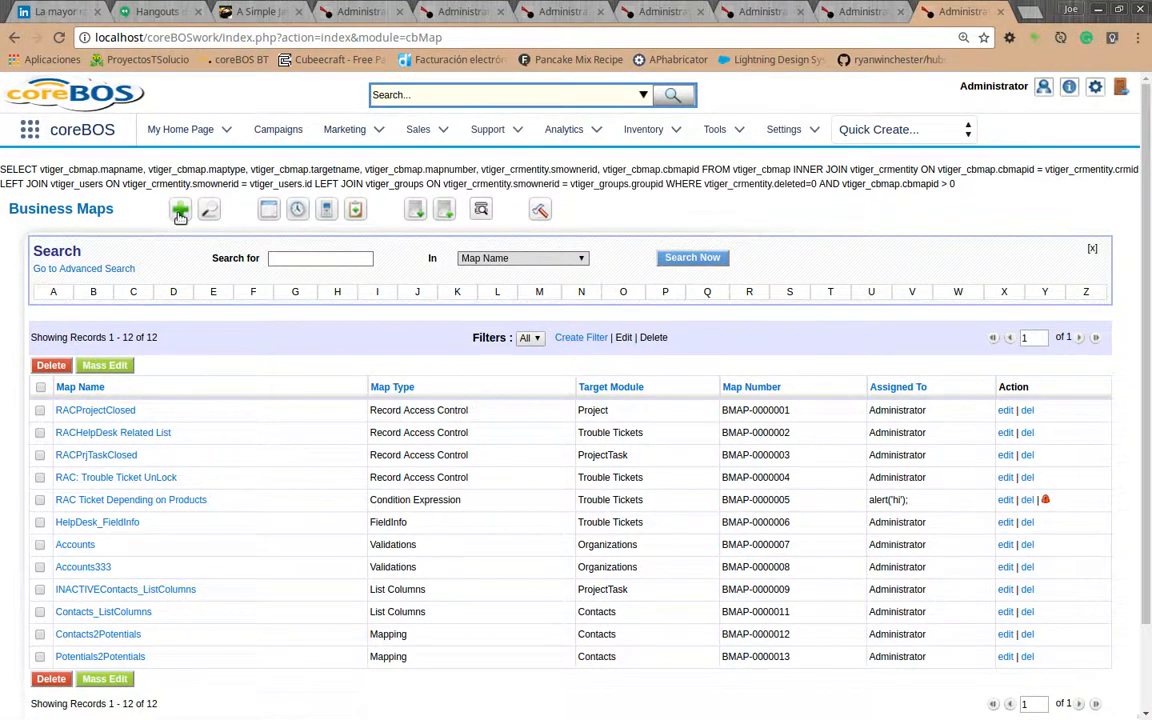
pyautogui.click(180, 213)
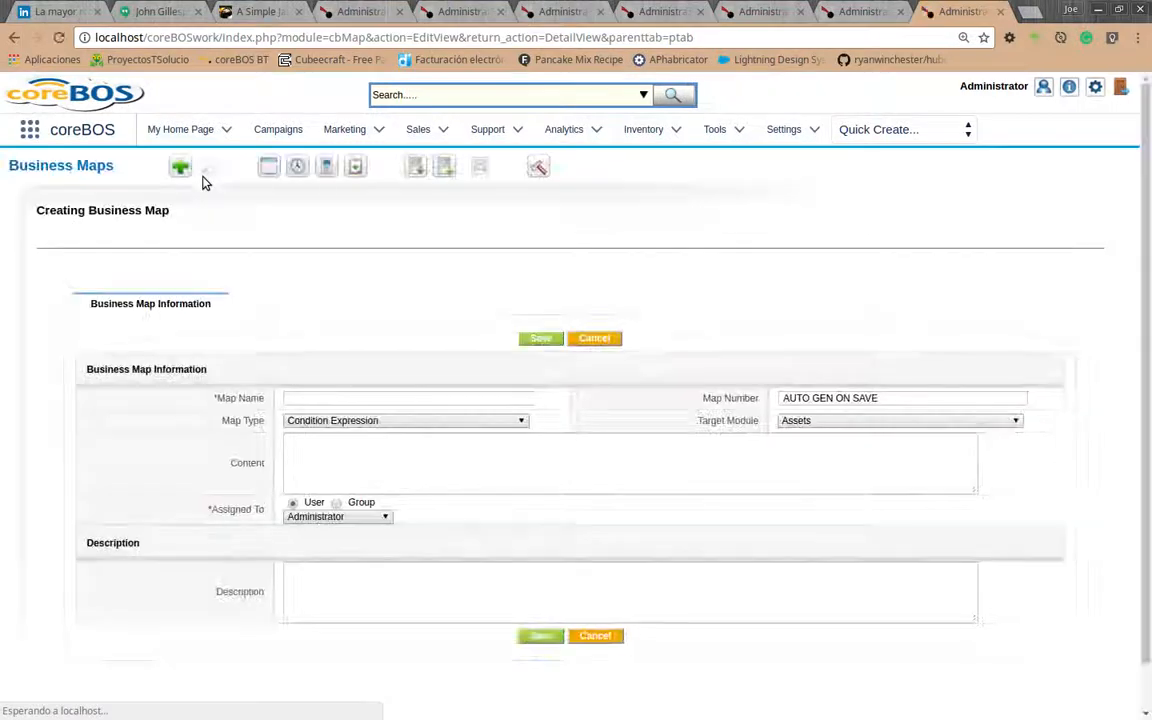
pyautogui.click(365, 455)
pyautogui.hotkey('ctrl', 'v')
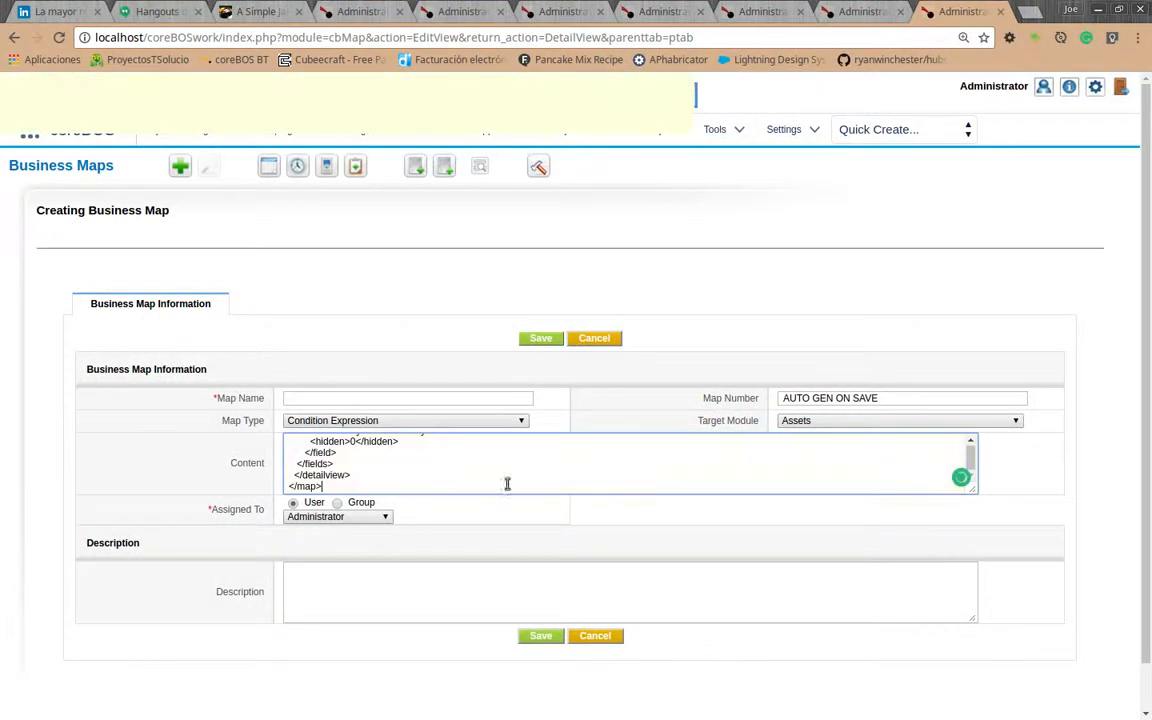
pyautogui.moveTo(973, 491); pyautogui.dragTo(970, 700)
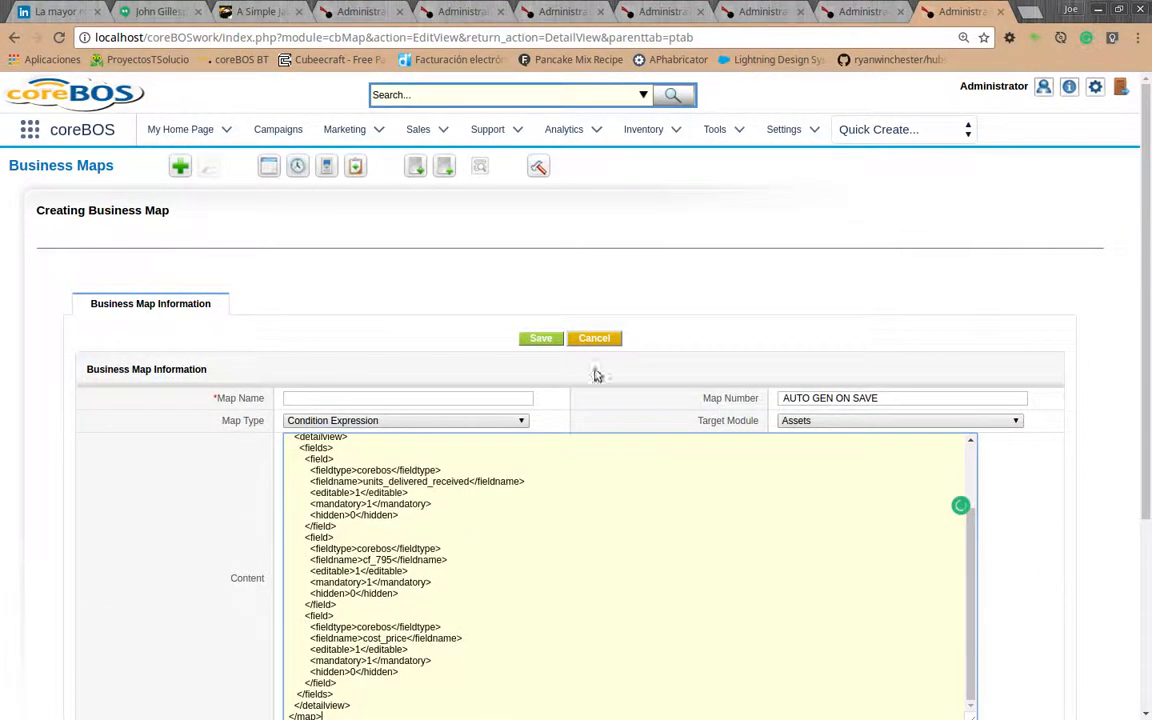
# Name the business map QuotesInventoryDetails
pyautogui.scroll(-5, 501, 172)
pyautogui.click(300, 143)
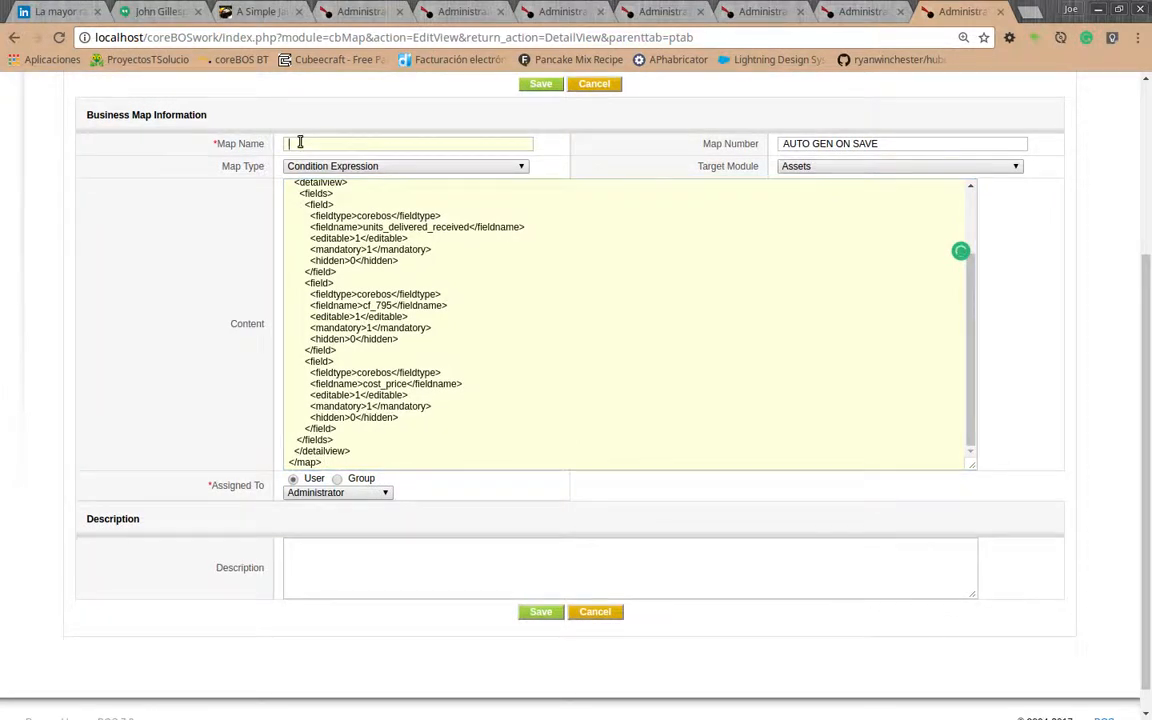
pyautogui.write('Quot')
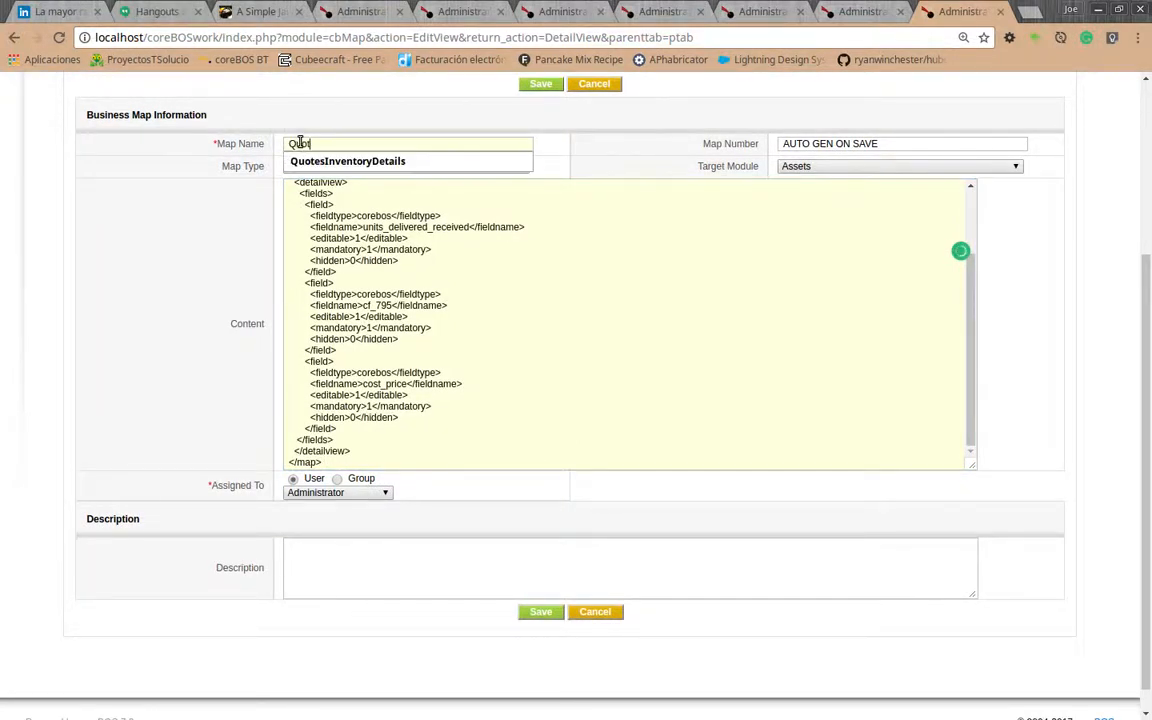
pyautogui.press('Down')
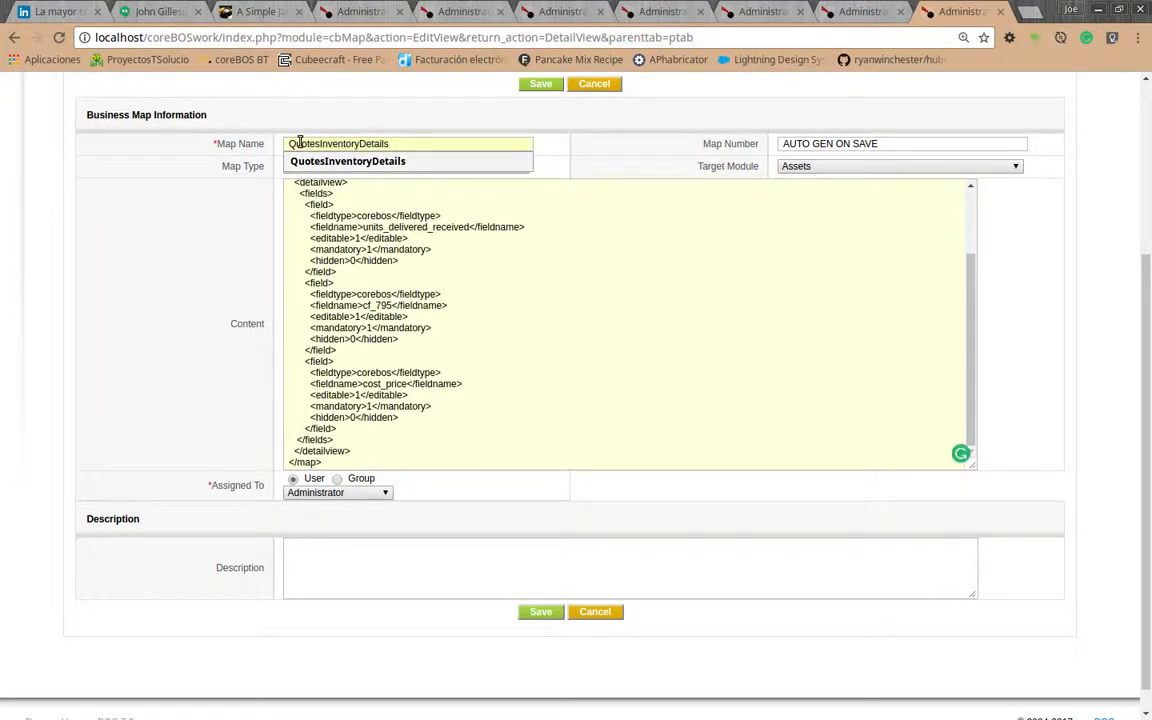
pyautogui.click(321, 161)
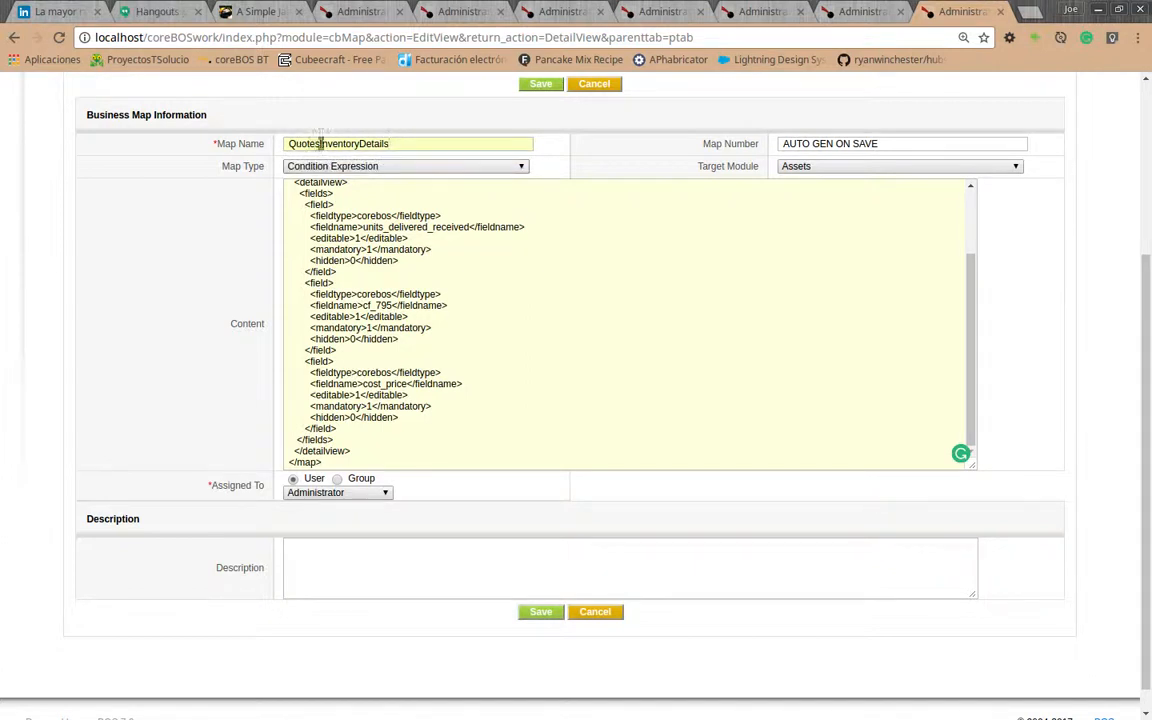
# Set the business map's type to Master Detail Layout and its target module to Quotes
pyautogui.click(320, 143)
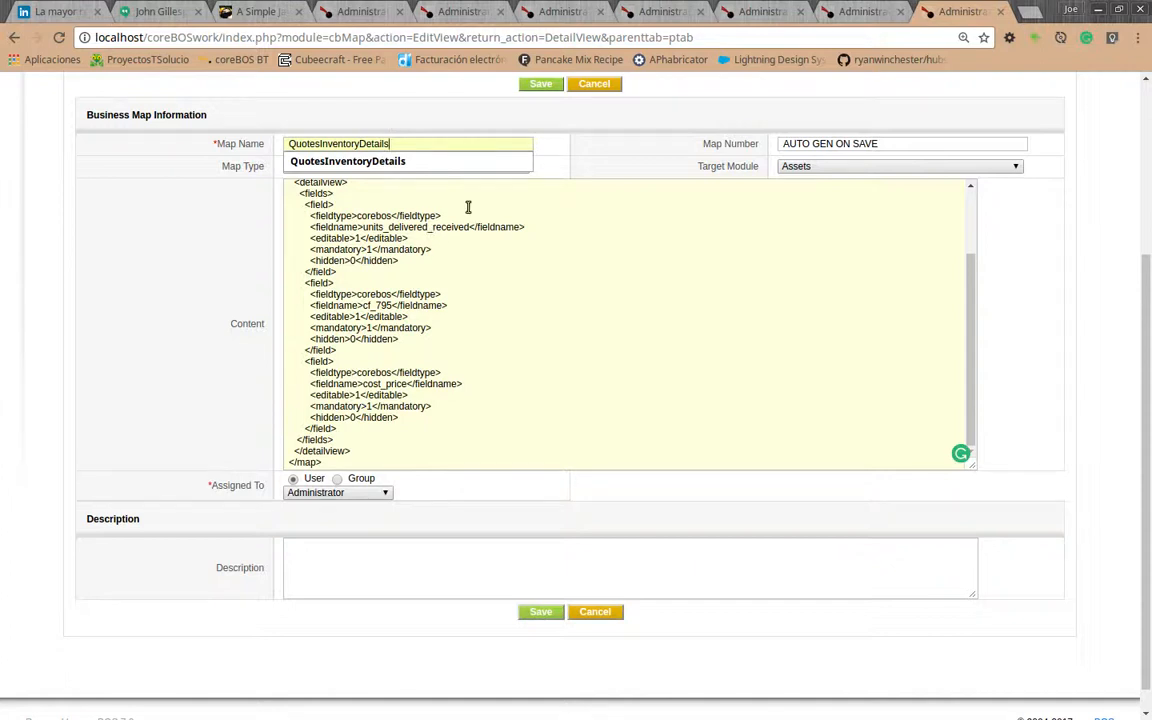
pyautogui.click(360, 184)
pyautogui.click(370, 168)
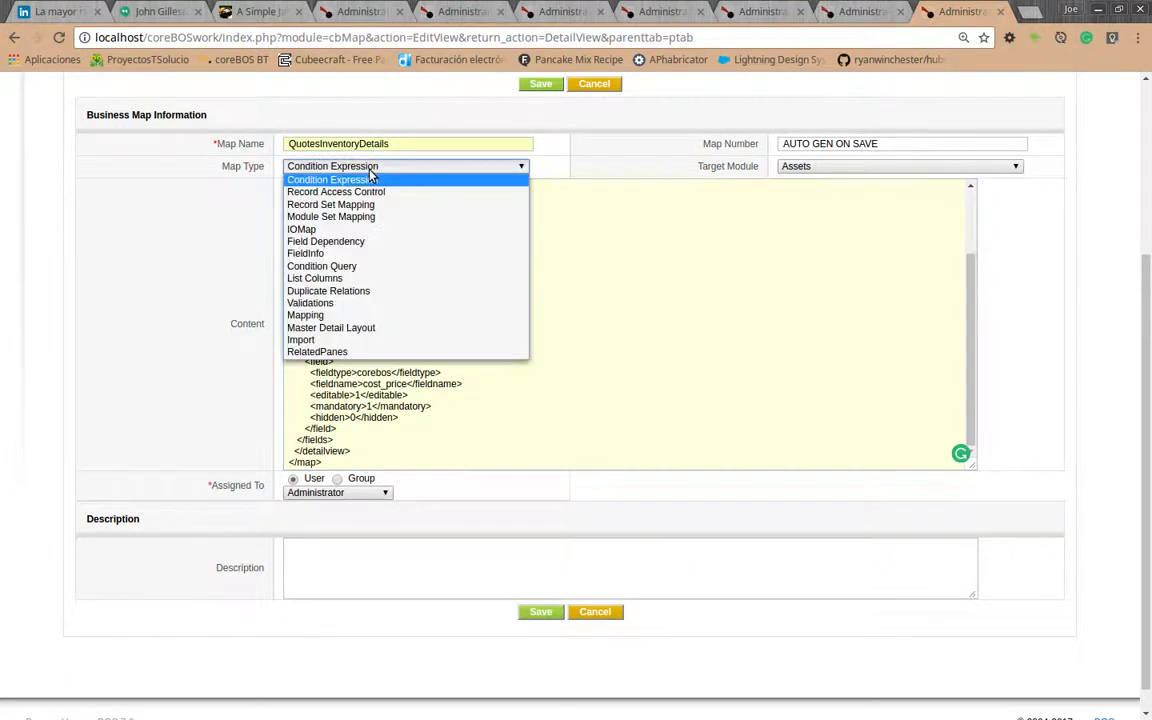
pyautogui.click(378, 330)
pyautogui.click(825, 168)
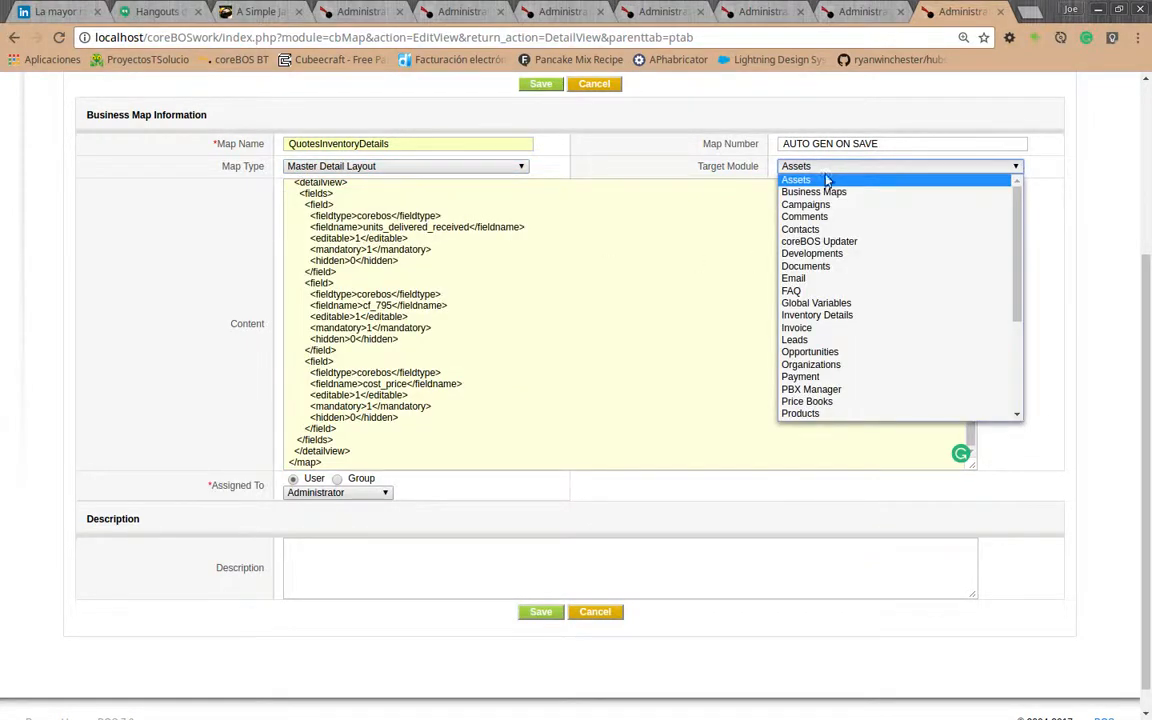
pyautogui.scroll(-3, 828, 375)
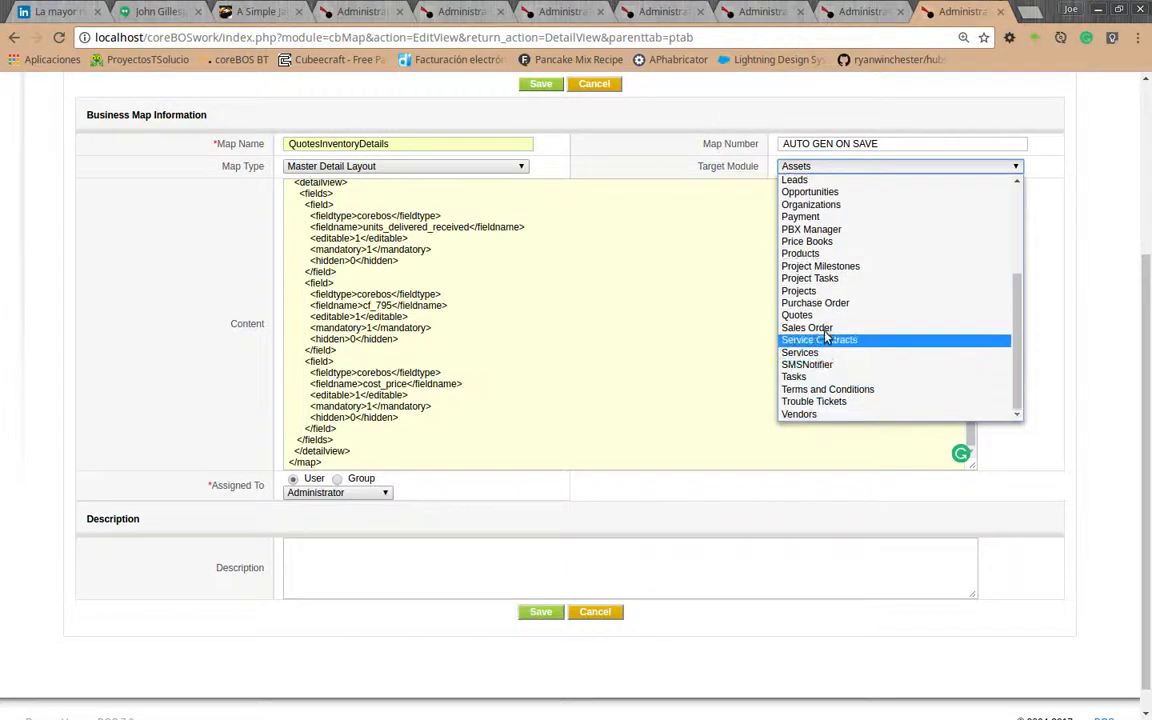
pyautogui.click(805, 315)
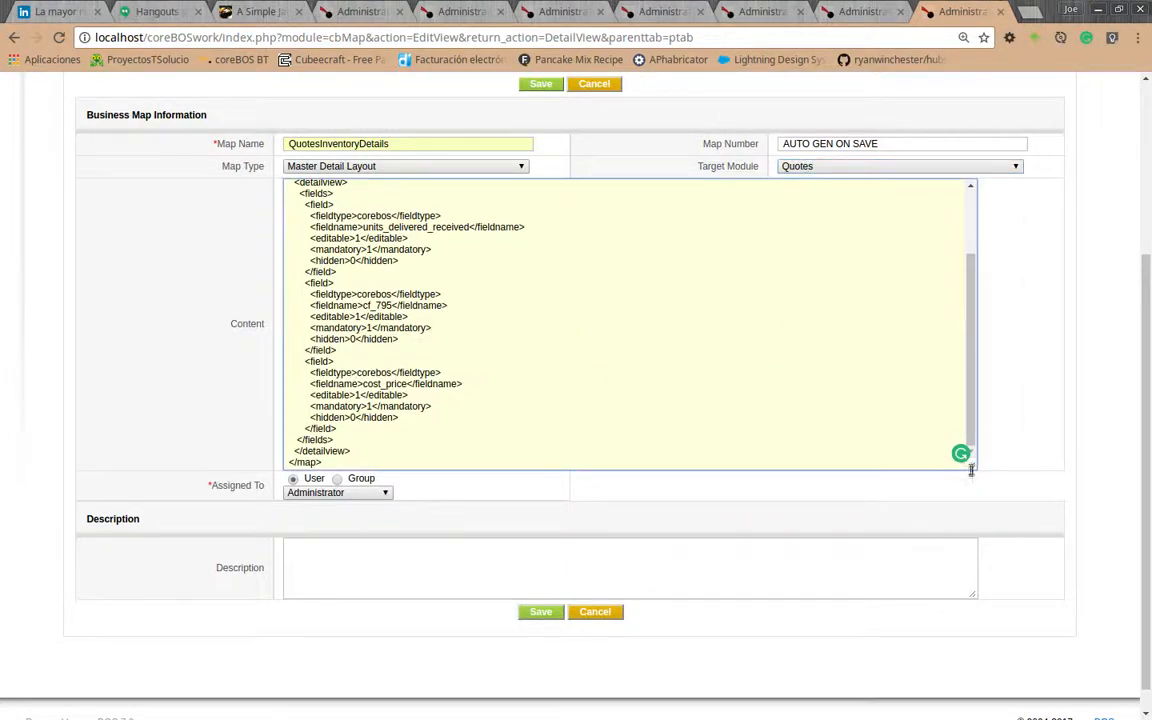
# Enlarge the map's content area and change the originmodule value in the XML to Quotes
pyautogui.moveTo(971, 469); pyautogui.dragTo(1019, 657)
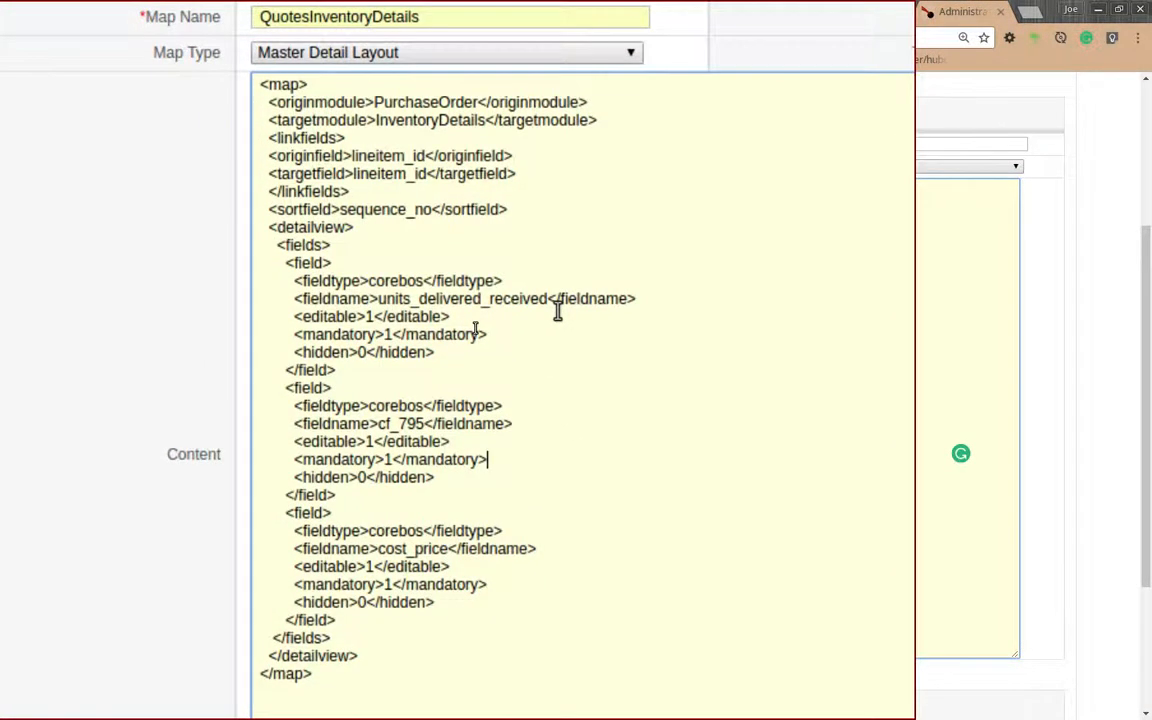
pyautogui.click(557, 313)
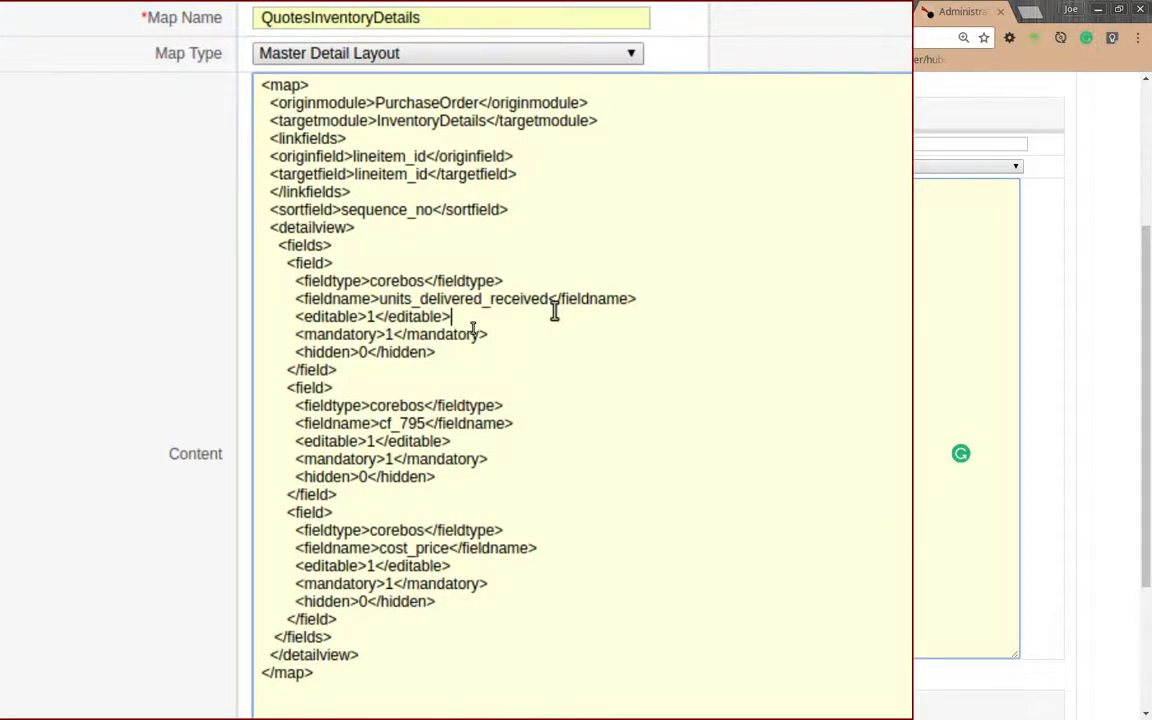
pyautogui.press('Up')
pyautogui.press('Up')
pyautogui.press('Up')
pyautogui.press('Up')
pyautogui.press('Up')
pyautogui.press('Up')
pyautogui.press('Up')
pyautogui.press('Up')
pyautogui.press('Up')
pyautogui.press('Up')
pyautogui.press('Up')
pyautogui.press('Up')
pyautogui.press('Up')
pyautogui.press('Up')
pyautogui.press('Right')
pyautogui.press('Down')
pyautogui.press('Right')
pyautogui.press('Right')
pyautogui.press('Right')
pyautogui.press('Right')
pyautogui.press('Right')
pyautogui.press('Right')
pyautogui.press('Right')
pyautogui.press('Right')
pyautogui.press('Right')
pyautogui.press('Right')
pyautogui.press('Right')
pyautogui.press('Right')
pyautogui.press('Right')
pyautogui.press('Right')
pyautogui.press('Right')
pyautogui.hotkey('shift', 'Right')
pyautogui.hotkey('shift', 'Right')
pyautogui.hotkey('shift', 'Right')
pyautogui.hotkey('shift', 'Right')
pyautogui.hotkey('shift', 'Right')
pyautogui.hotkey('shift', 'Right')
pyautogui.hotkey('shift', 'Right')
pyautogui.hotkey('shift', 'Right')
pyautogui.hotkey('shift', 'Right')
pyautogui.hotkey('shift', 'Right')
pyautogui.hotkey('shift', 'Right')
pyautogui.hotkey('shift', 'Right')
pyautogui.hotkey('shift', 'Right')
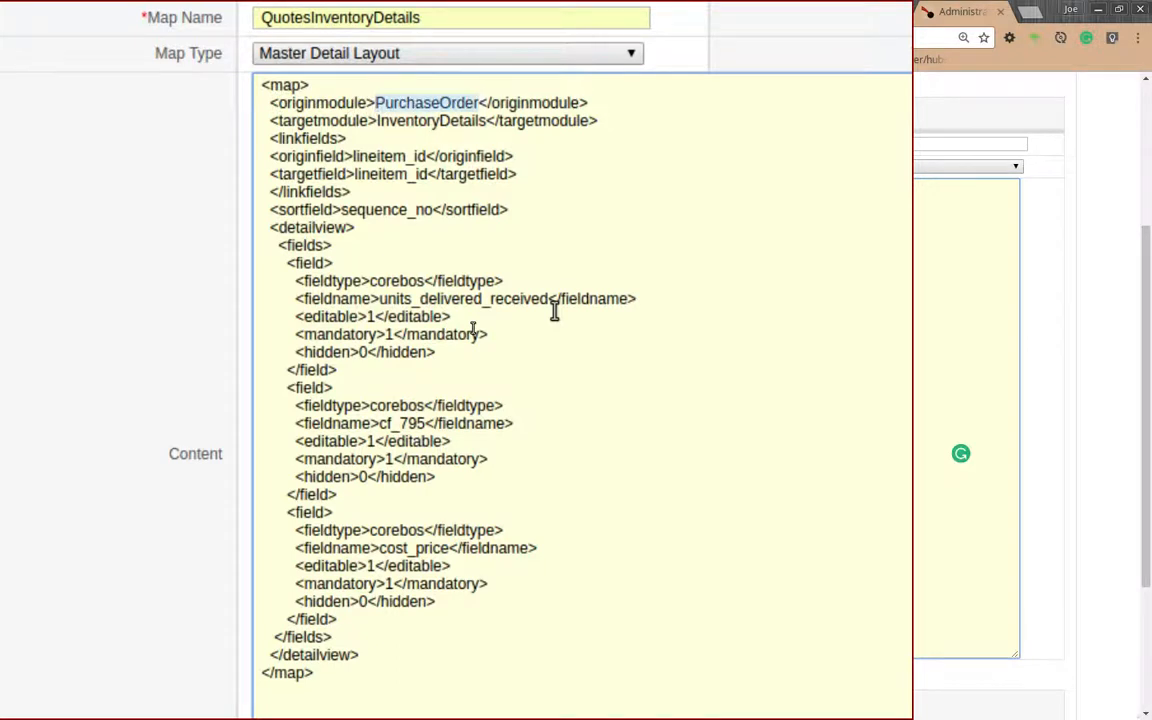
pyautogui.write('Quotes')
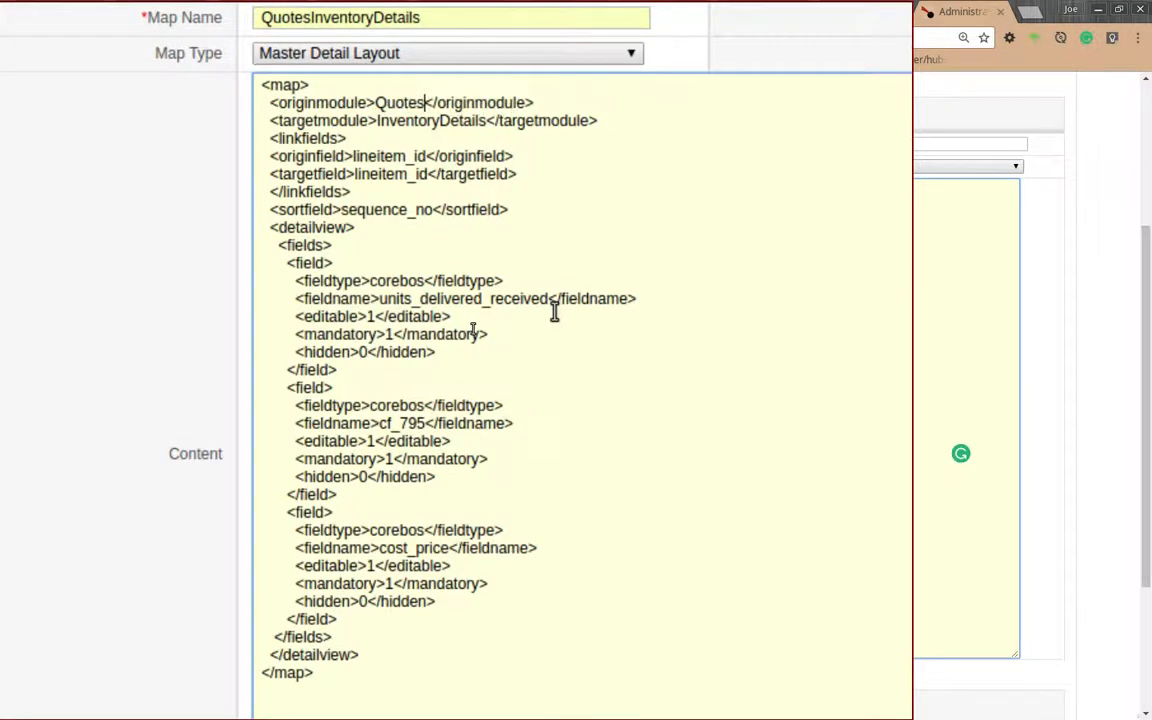
# Delete the complete field block for cf_795 from the map's XML
pyautogui.press('Down')
pyautogui.press('Down')
pyautogui.press('Down')
pyautogui.press('Down')
pyautogui.press('Down')
pyautogui.press('Down')
pyautogui.press('Down')
pyautogui.press('Down')
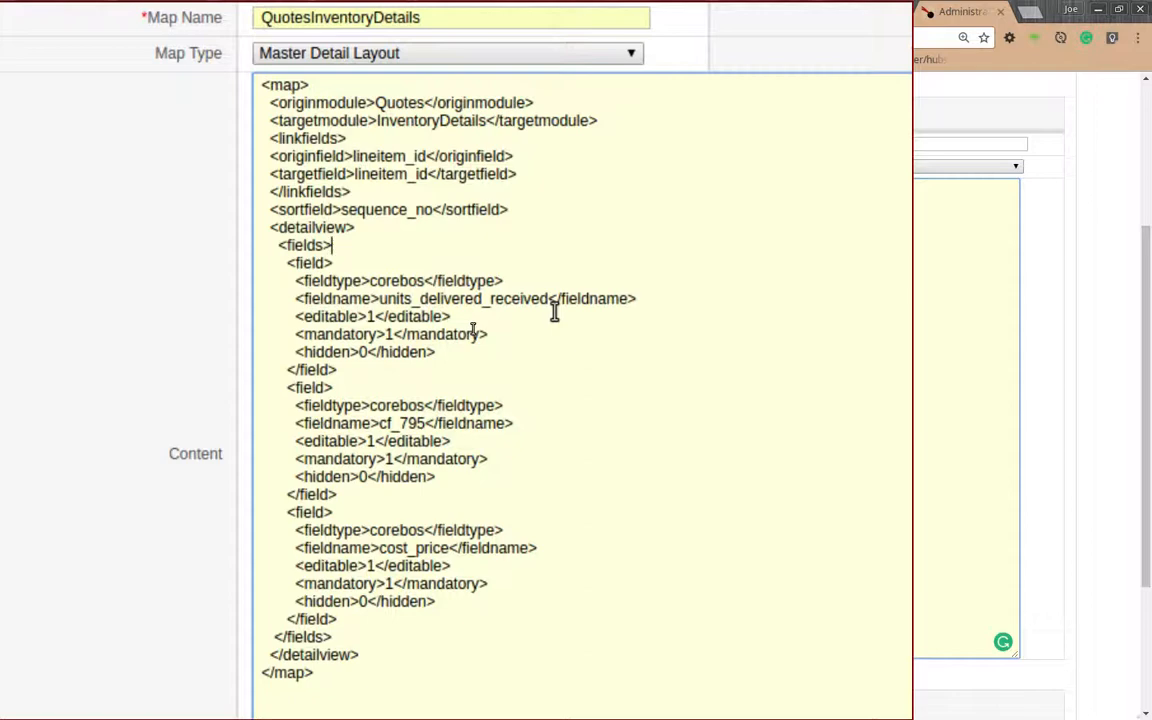
pyautogui.press('Down')
pyautogui.press('Down')
pyautogui.press('Down')
pyautogui.press('Down')
pyautogui.press('Down')
pyautogui.press('Down')
pyautogui.press('Down')
pyautogui.press('Down')
pyautogui.press('Up')
pyautogui.press('Down')
pyautogui.press('Down')
pyautogui.press('Up')
pyautogui.press('Up')
pyautogui.press('Down')
pyautogui.press('Home')
pyautogui.press('Up')
pyautogui.press('Up')
pyautogui.hotkey('shift', 'Down')
pyautogui.hotkey('shift', 'Down')
pyautogui.hotkey('shift', 'Down')
pyautogui.hotkey('shift', 'Down')
pyautogui.hotkey('shift', 'Down')
pyautogui.hotkey('shift', 'Down')
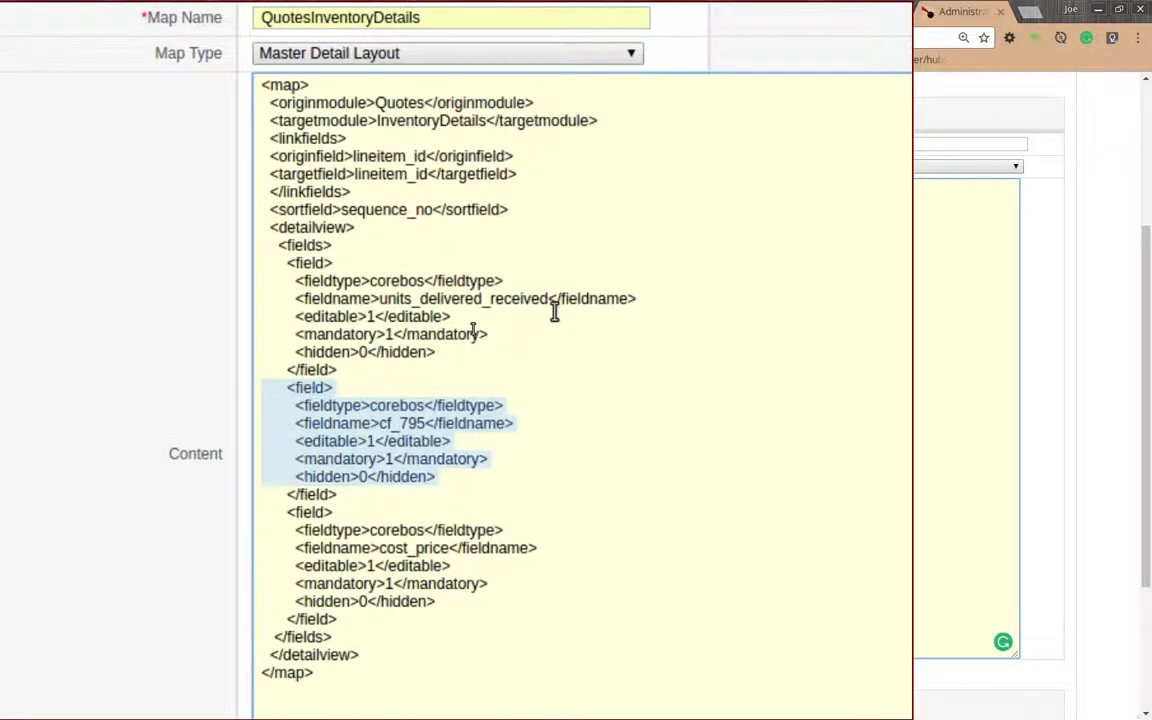
pyautogui.hotkey('shift', 'Down')
pyautogui.press('Delete')
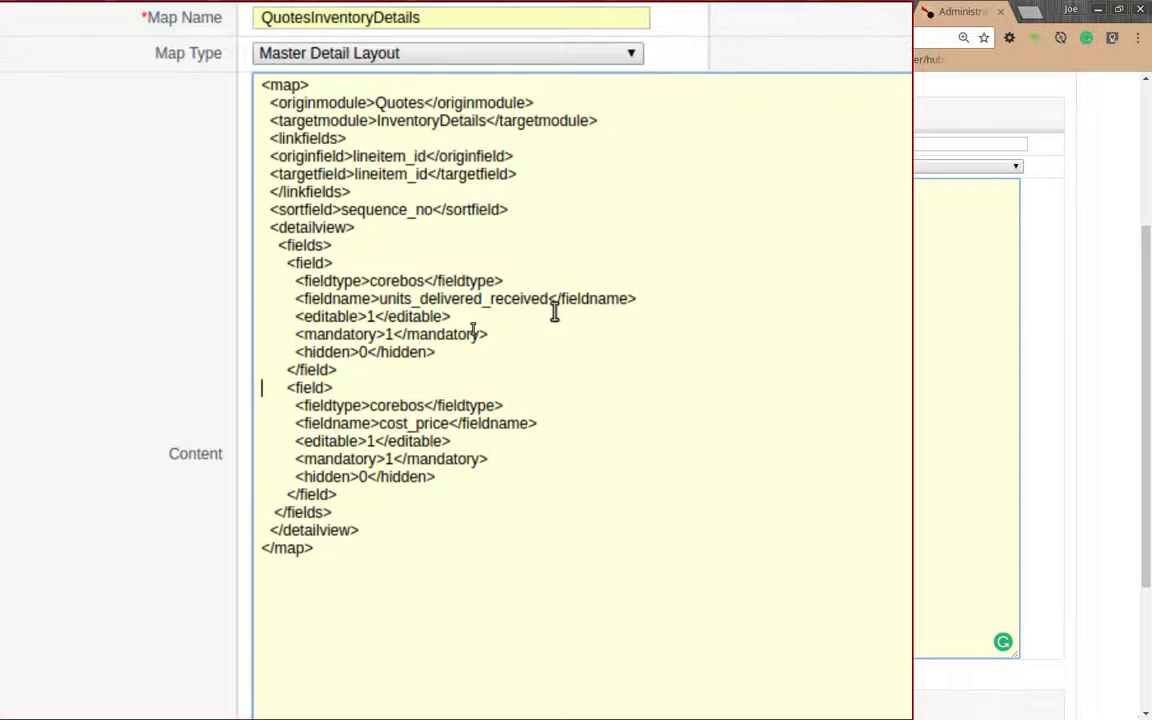
# Go through the rest of the XML to its closing map tag and save the business map
pyautogui.press('Down')
pyautogui.press('Down')
pyautogui.press('Down')
pyautogui.press('Down')
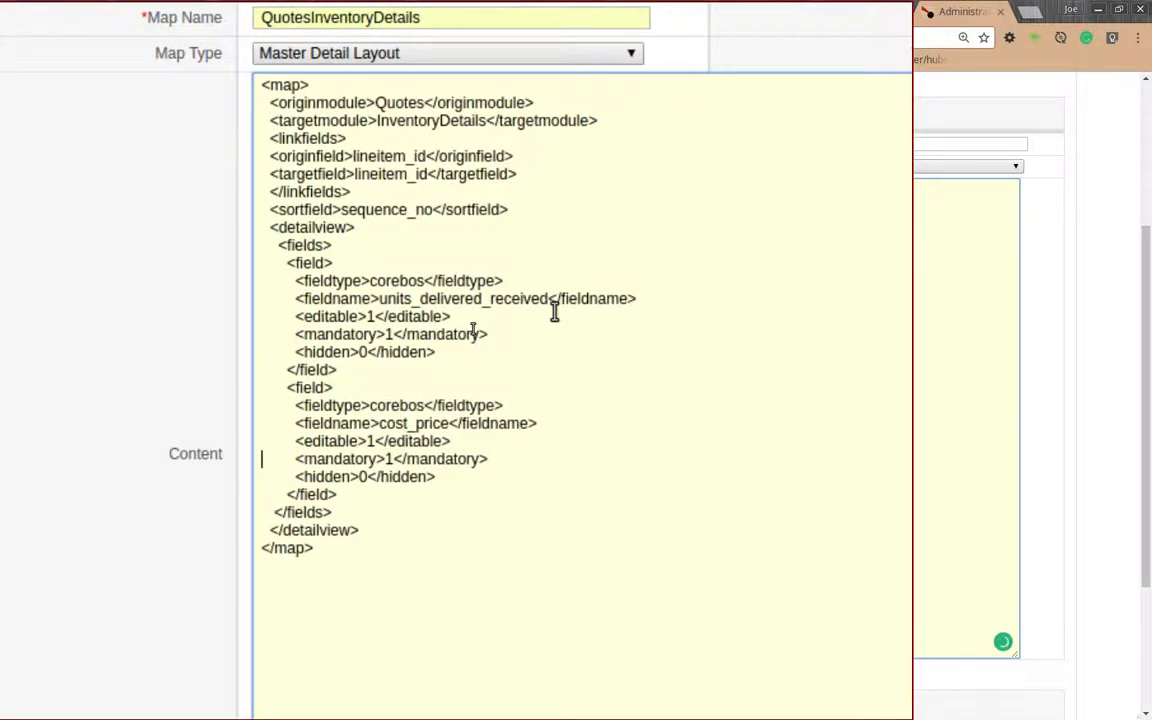
pyautogui.press('Down')
pyautogui.press('Down')
pyautogui.press('Down')
pyautogui.press('Down')
pyautogui.press('Down')
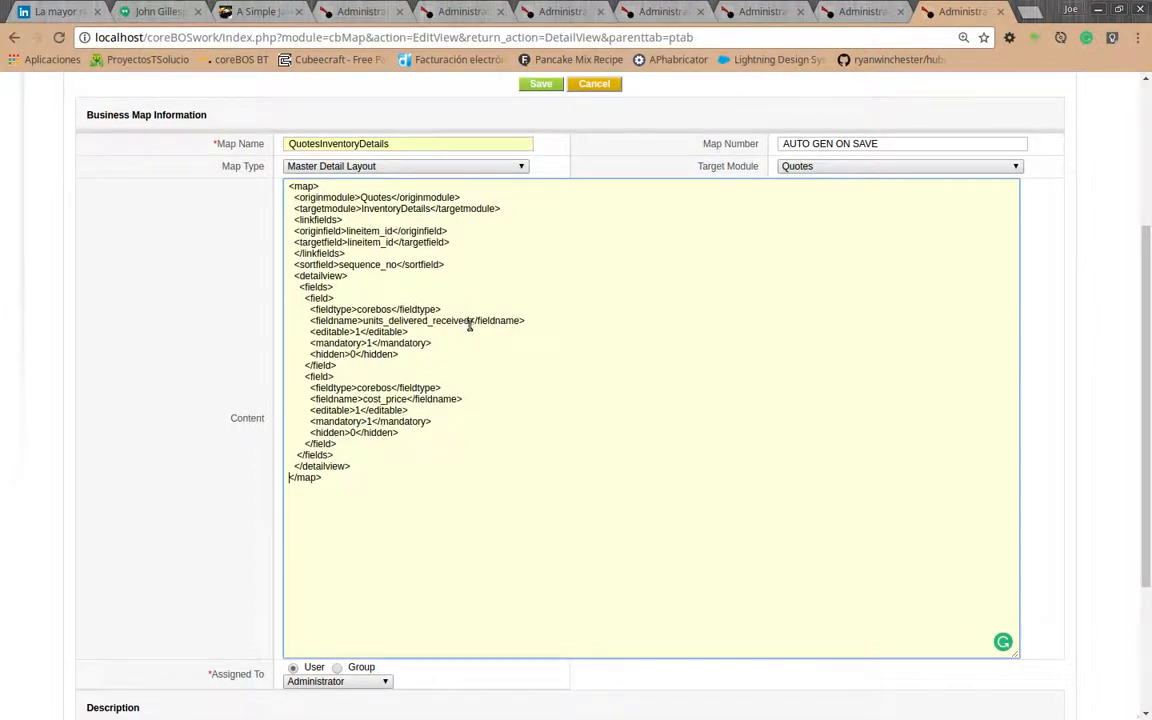
pyautogui.click(535, 87)
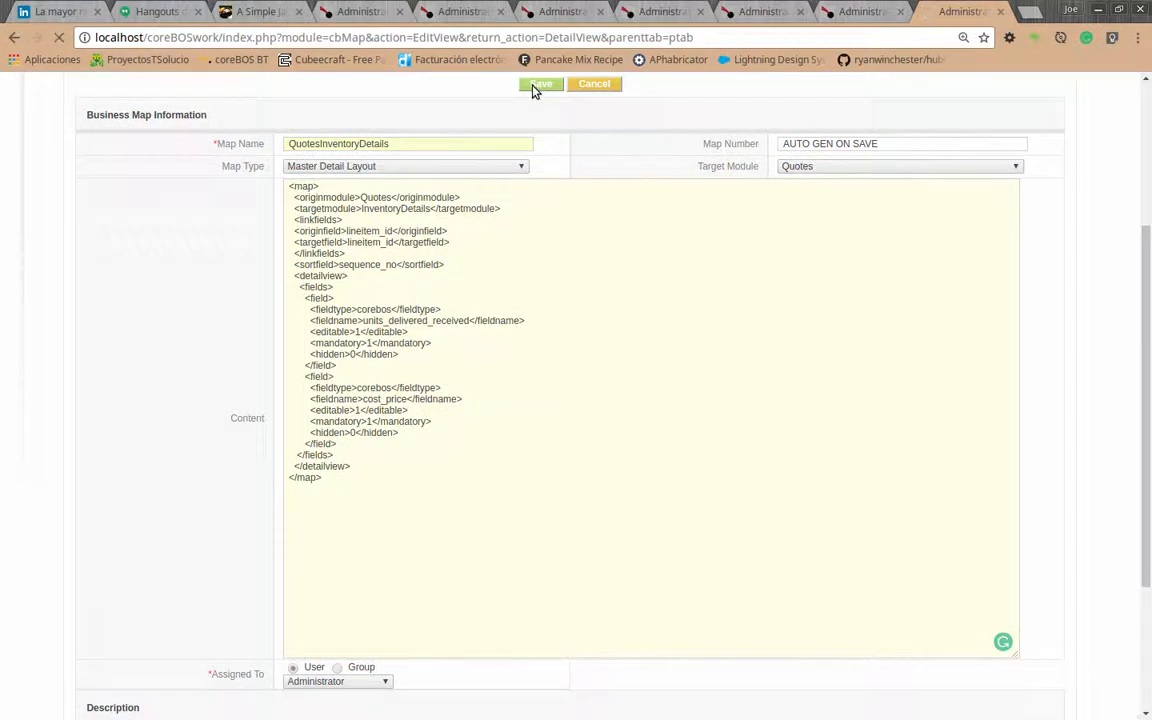
# Return to the quote, reload it and examine the information shown for each product line
pyautogui.click(660, 12)
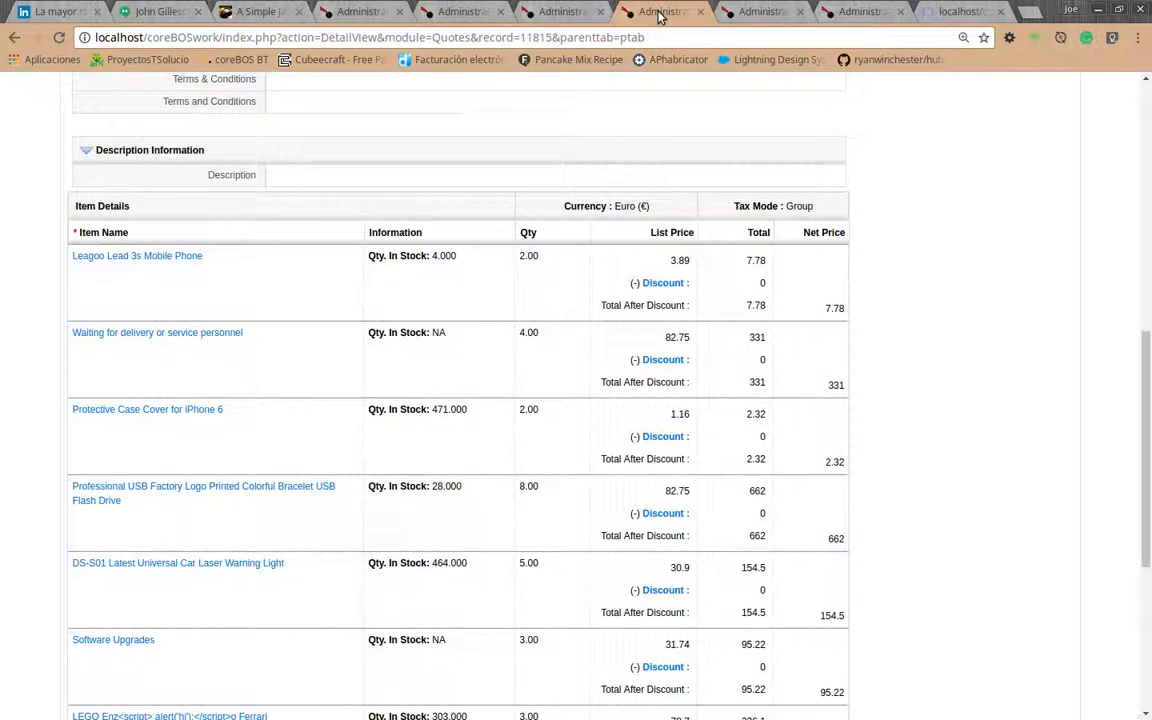
pyautogui.click(60, 38)
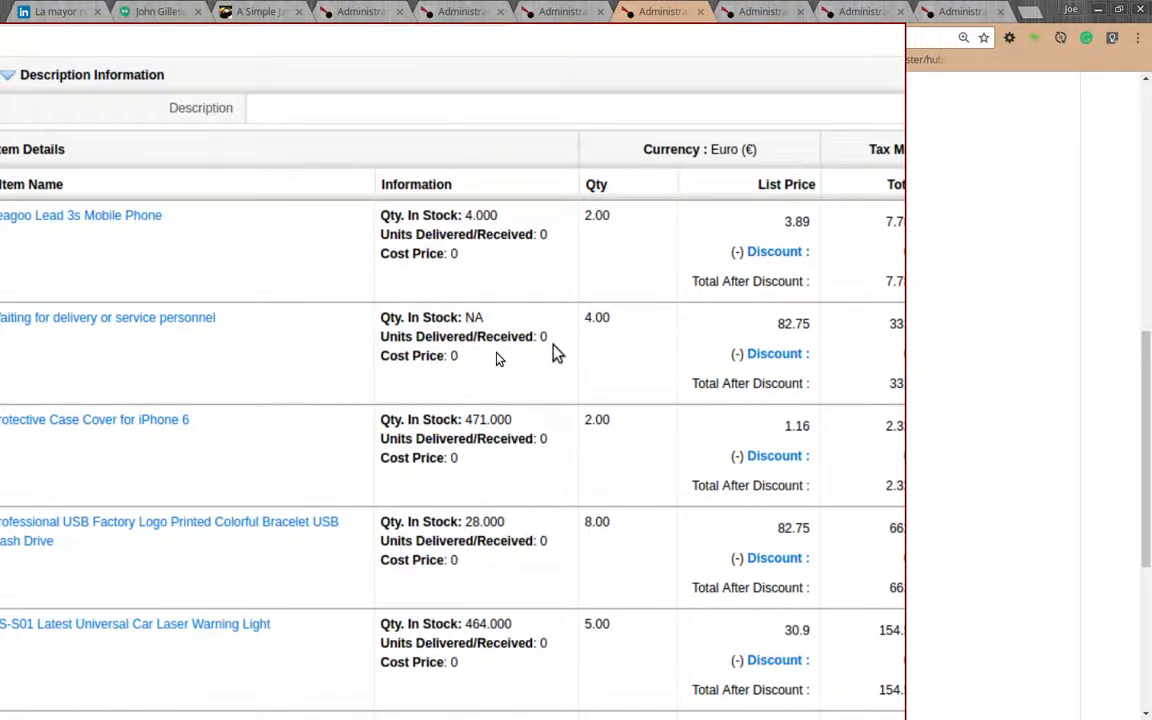
pyautogui.scroll(-1, 502, 380)
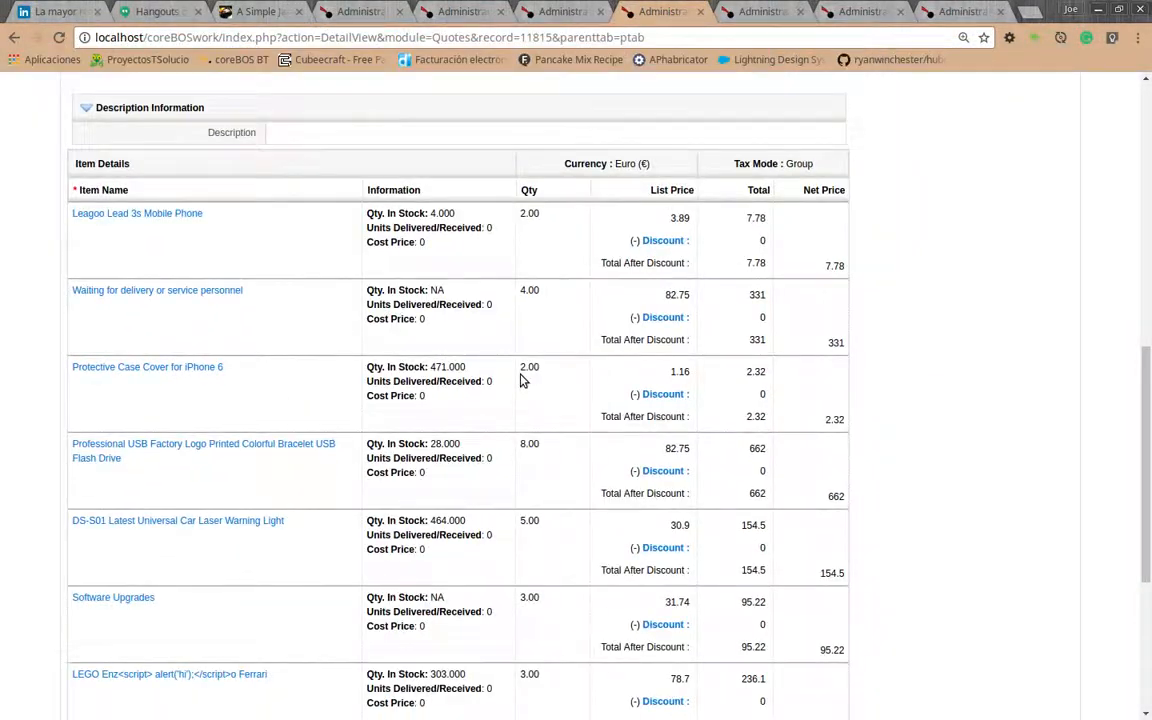
# Open the quote for editing and compare its product line fields with the Leagoo Lead 3s Mobile Phone inventory details record
pyautogui.scroll(7, 792, 321)
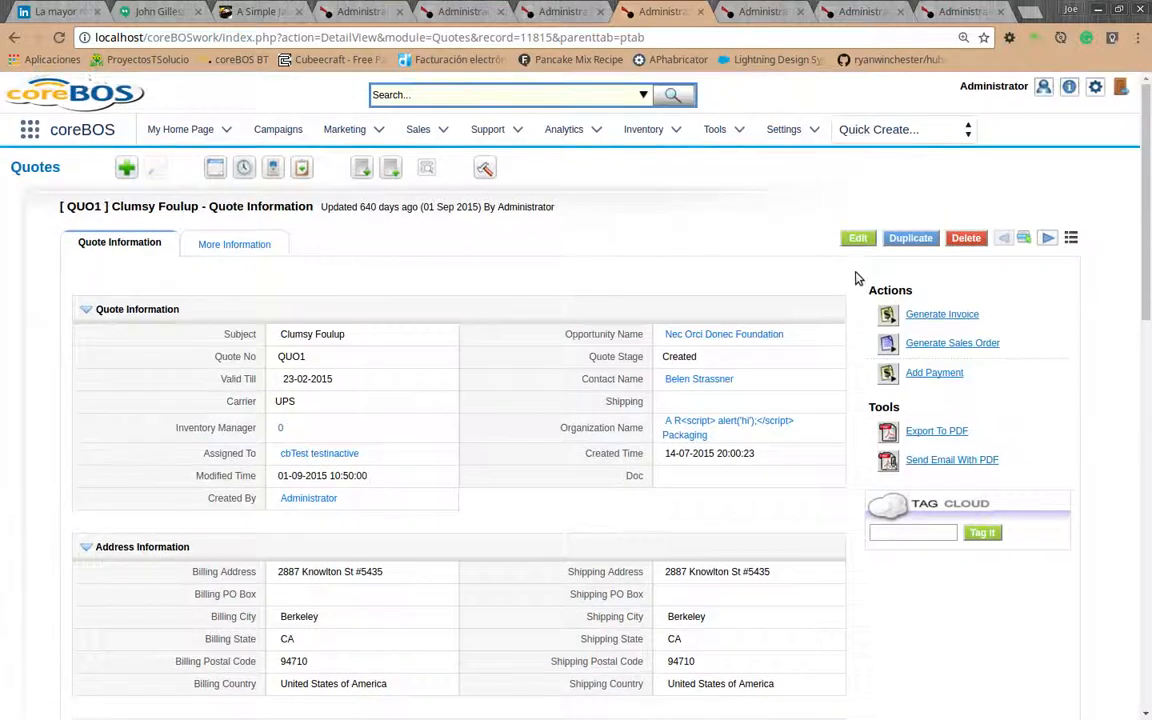
pyautogui.click(858, 238)
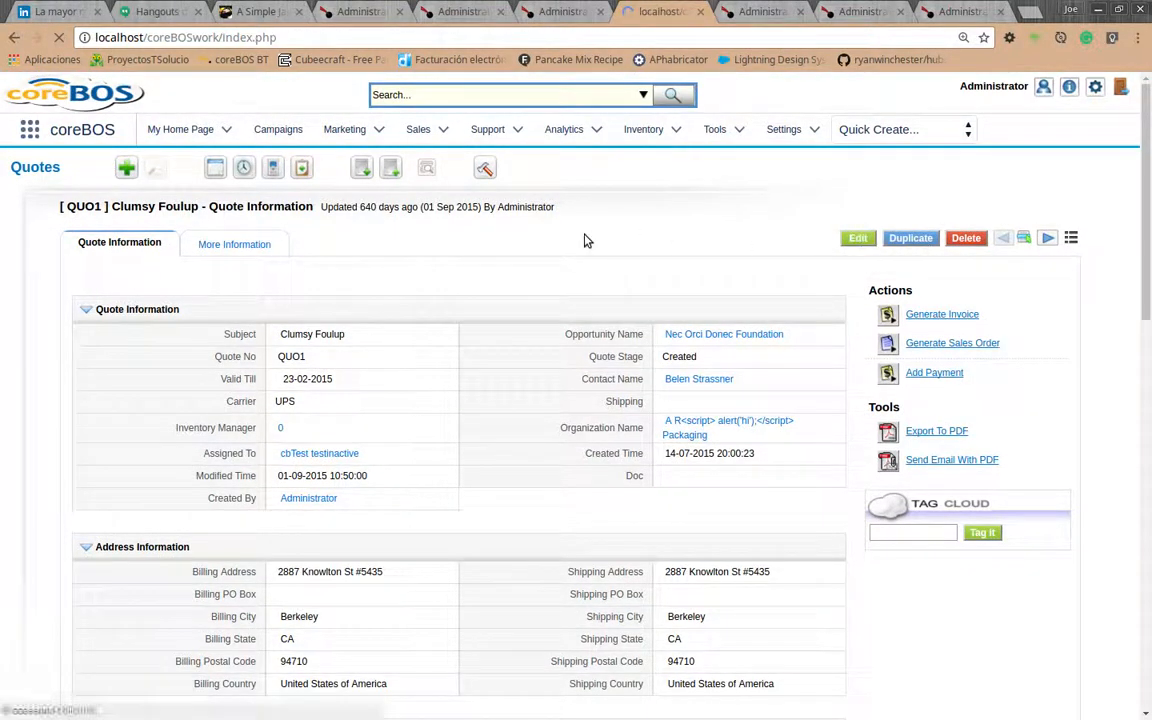
pyautogui.scroll(-5, 317, 290)
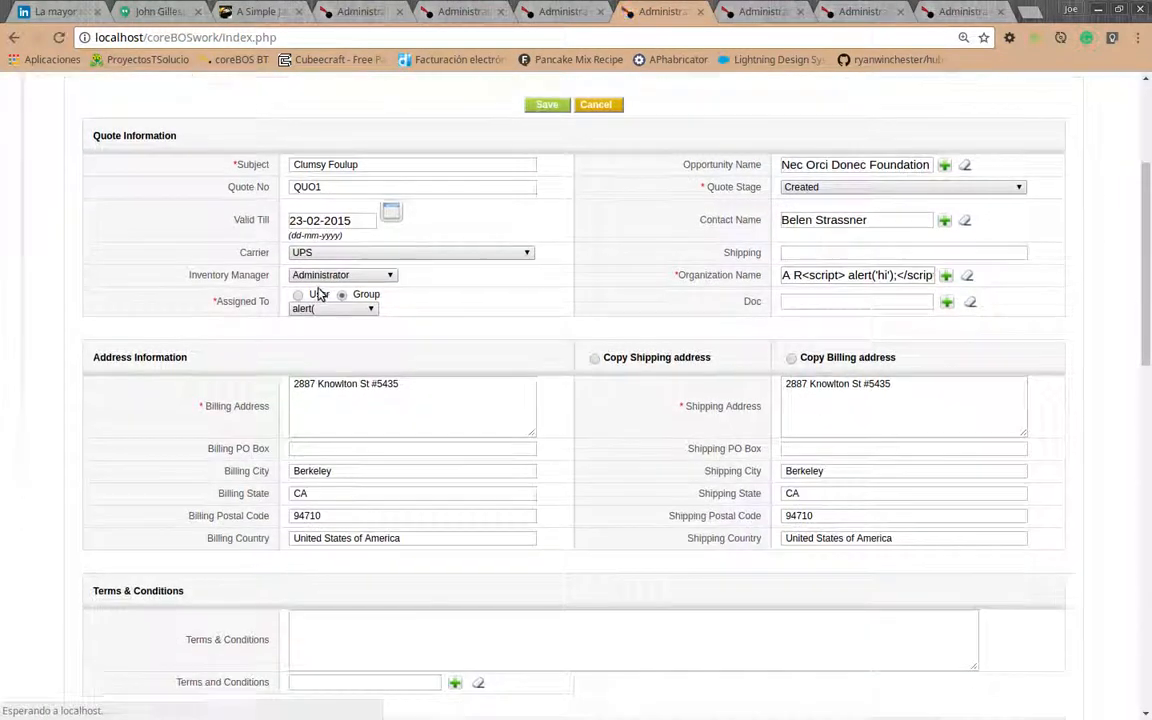
pyautogui.scroll(-3, 317, 290)
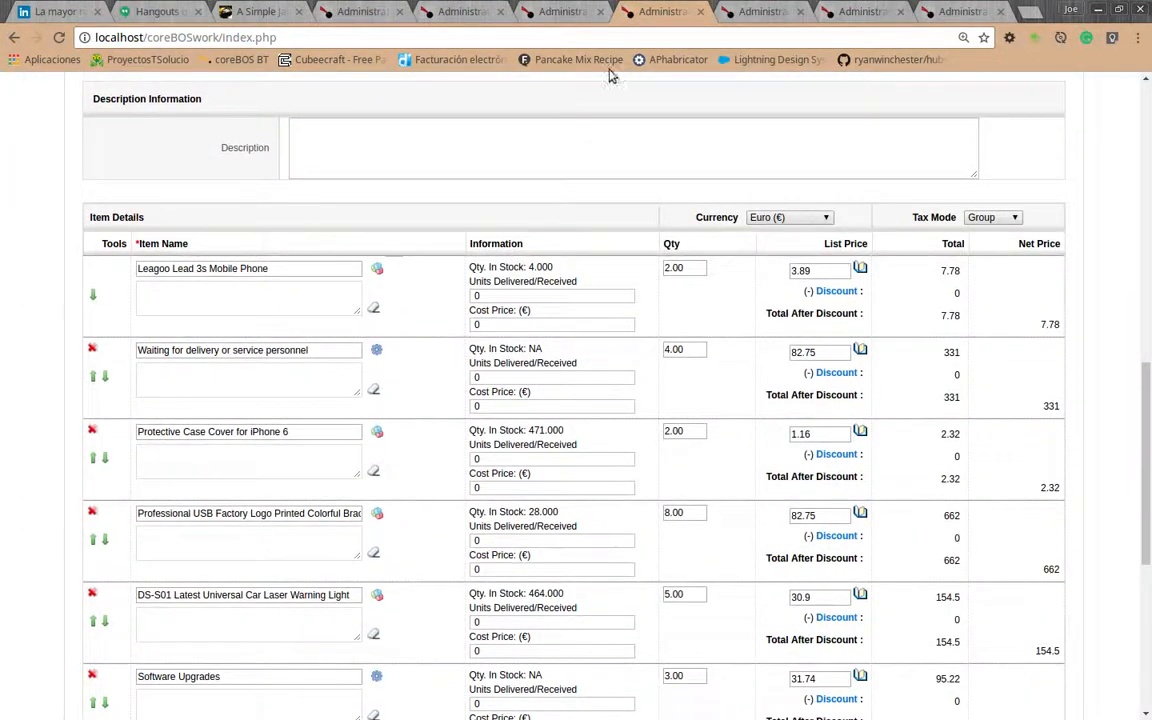
pyautogui.click(760, 12)
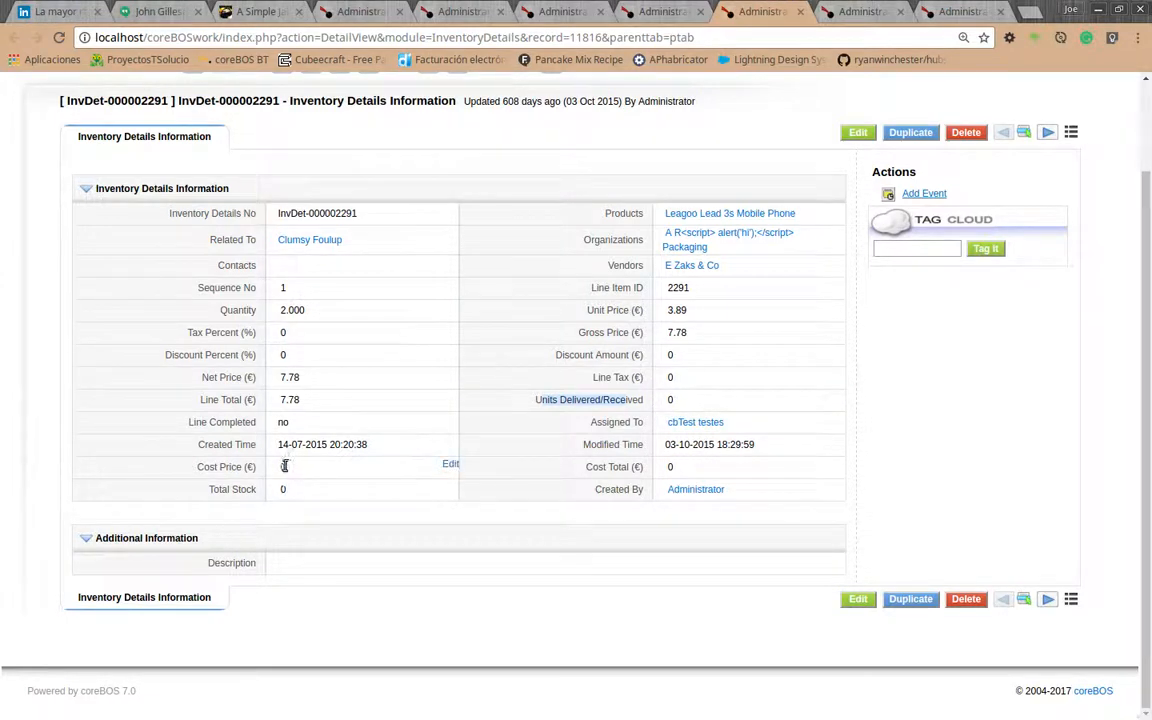
pyautogui.click(637, 9)
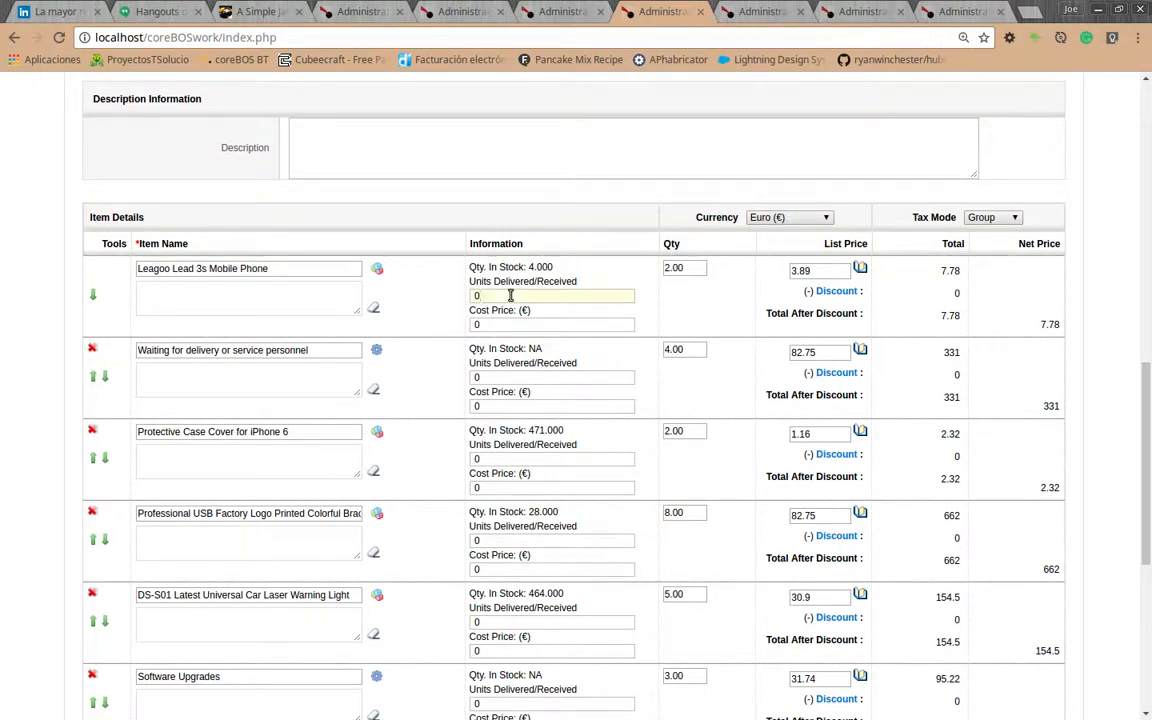
# Set Units Delivered/Received and Cost Price to 1 on the Leagoo Lead 3s Mobile Phone line and save the quote
pyautogui.write('1')
pyautogui.click(535, 324)
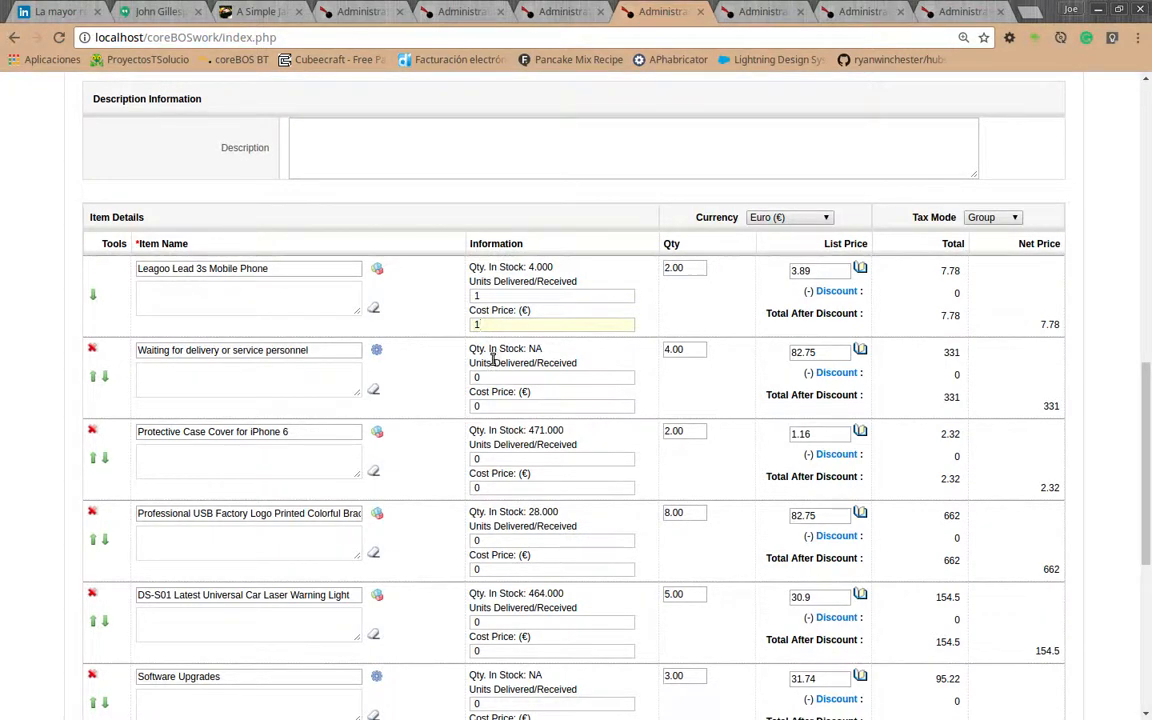
pyautogui.scroll(7, 661, 249)
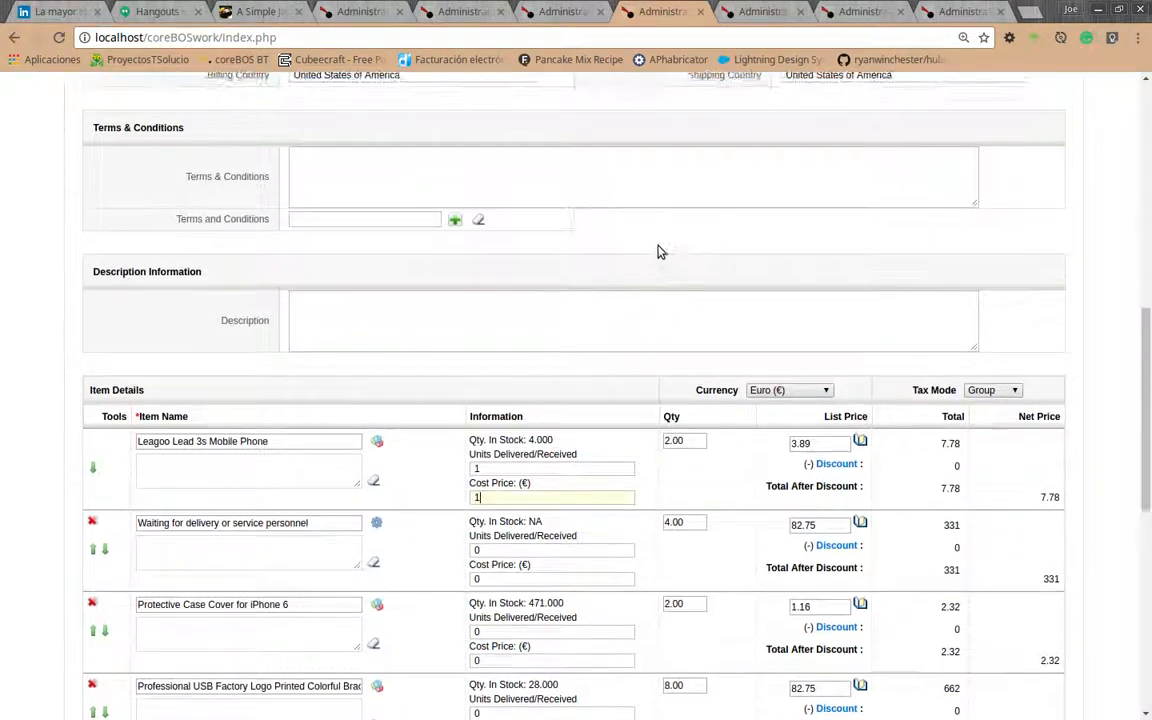
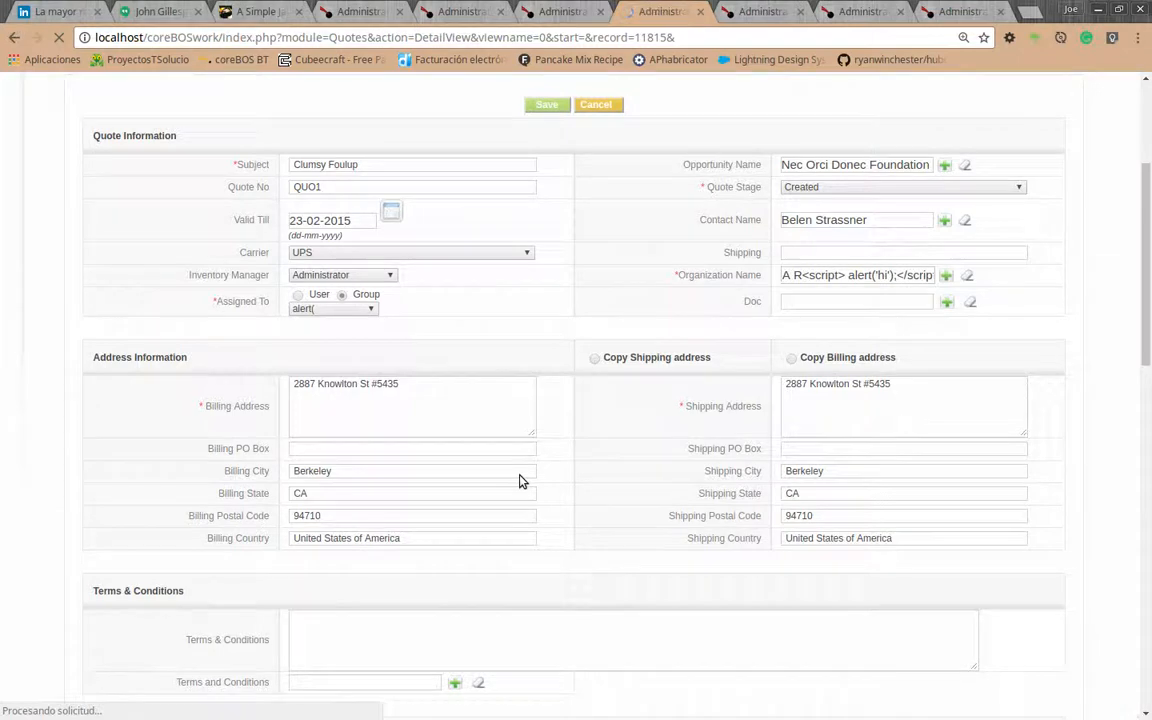
# Check the edited values in the saved quote's item details and in the reloaded inventory details record of the Leagoo Lead 3s Mobile Phone
pyautogui.scroll(-5, 519, 483)
pyautogui.scroll(-5, 519, 483)
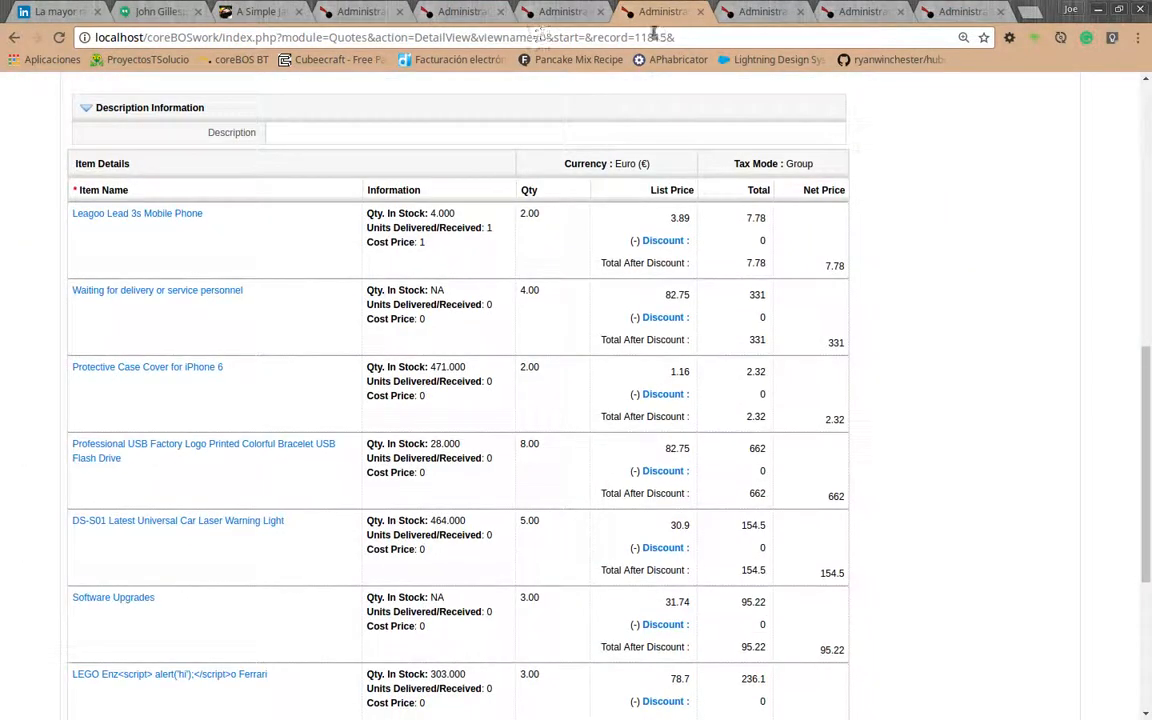
pyautogui.click(757, 16)
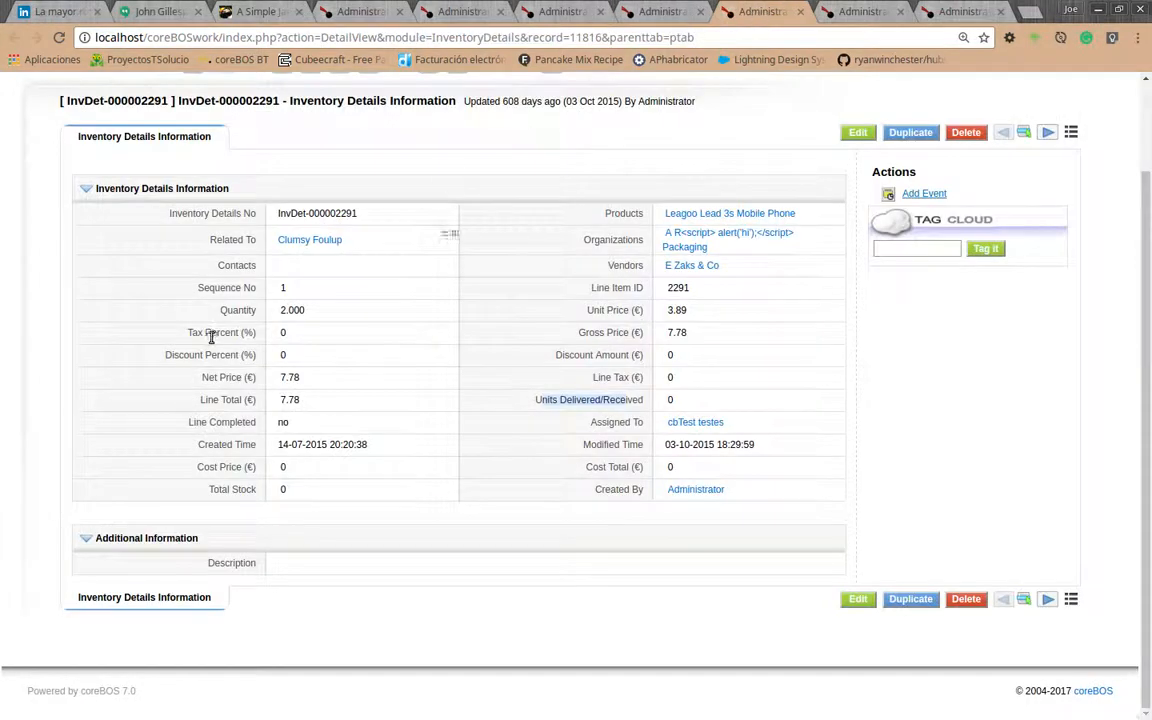
pyautogui.press('F5')
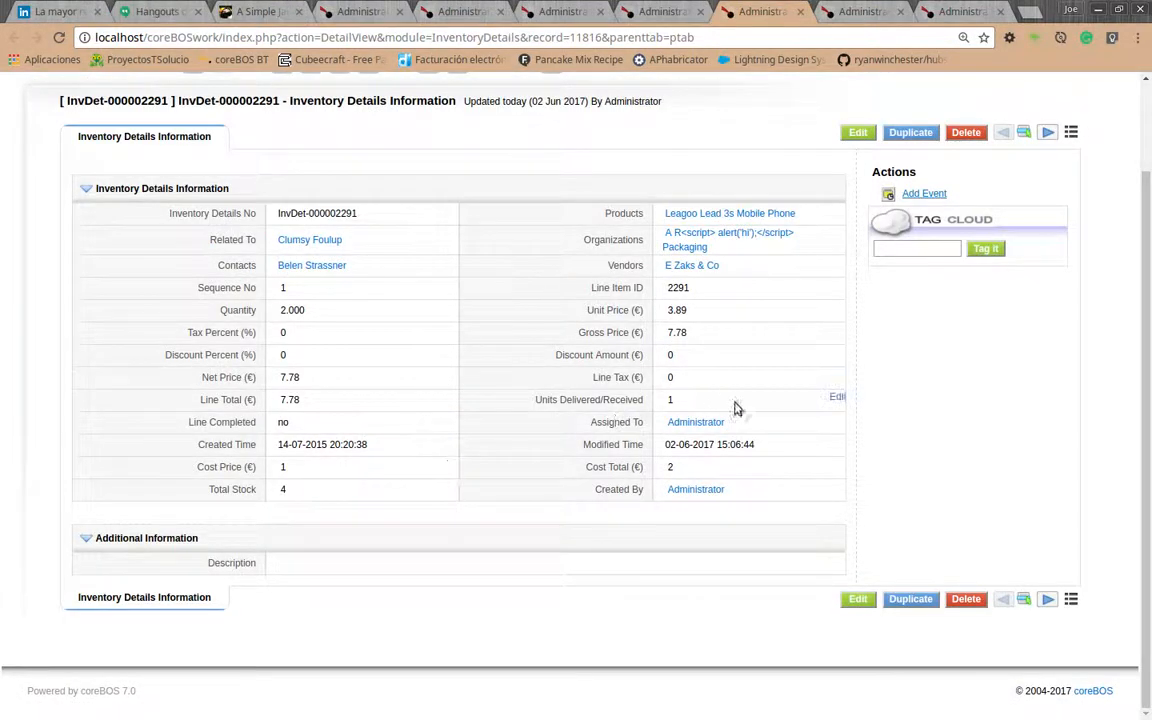
pyautogui.click(642, 7)
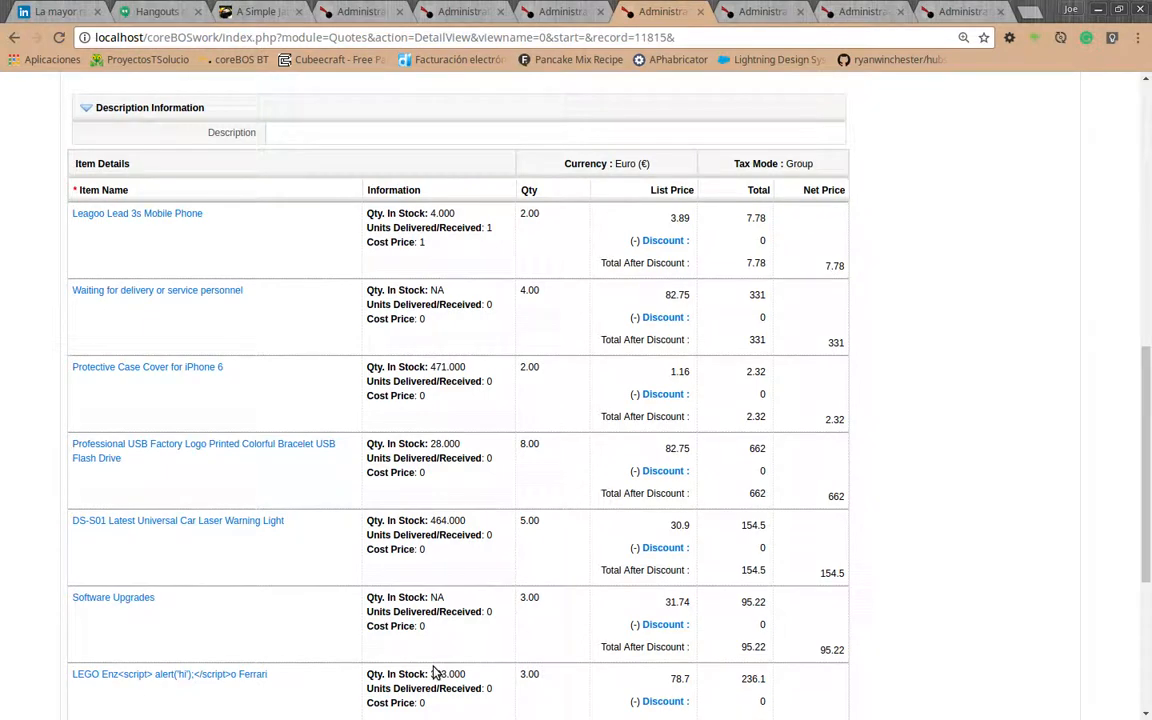
# Return to the inventory details record and open the Layout Editor for the Inventory Details module
pyautogui.click(752, 13)
pyautogui.scroll(2, 480, 416)
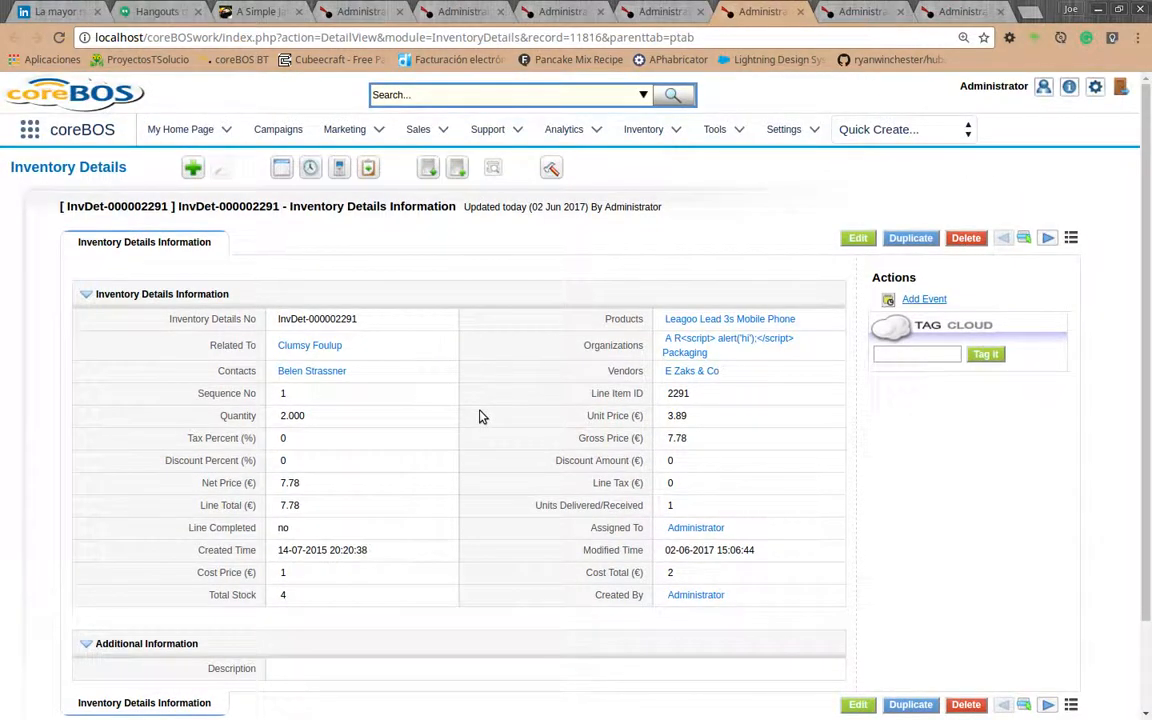
pyautogui.click(551, 170)
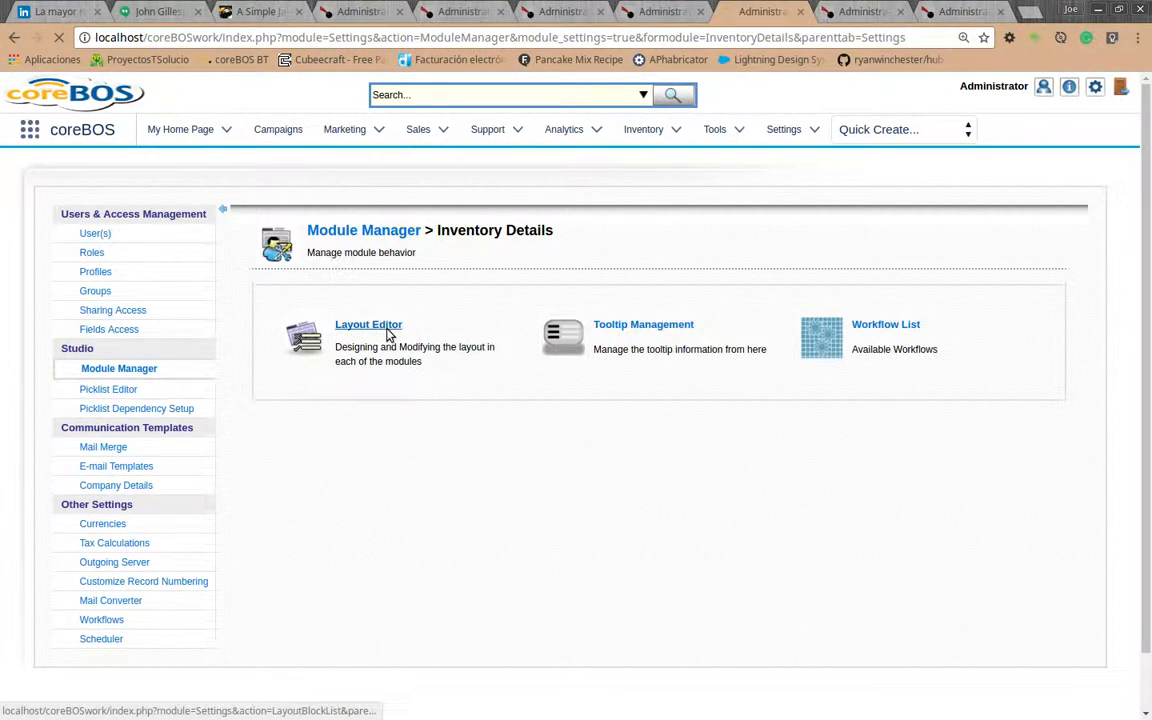
pyautogui.click(388, 335)
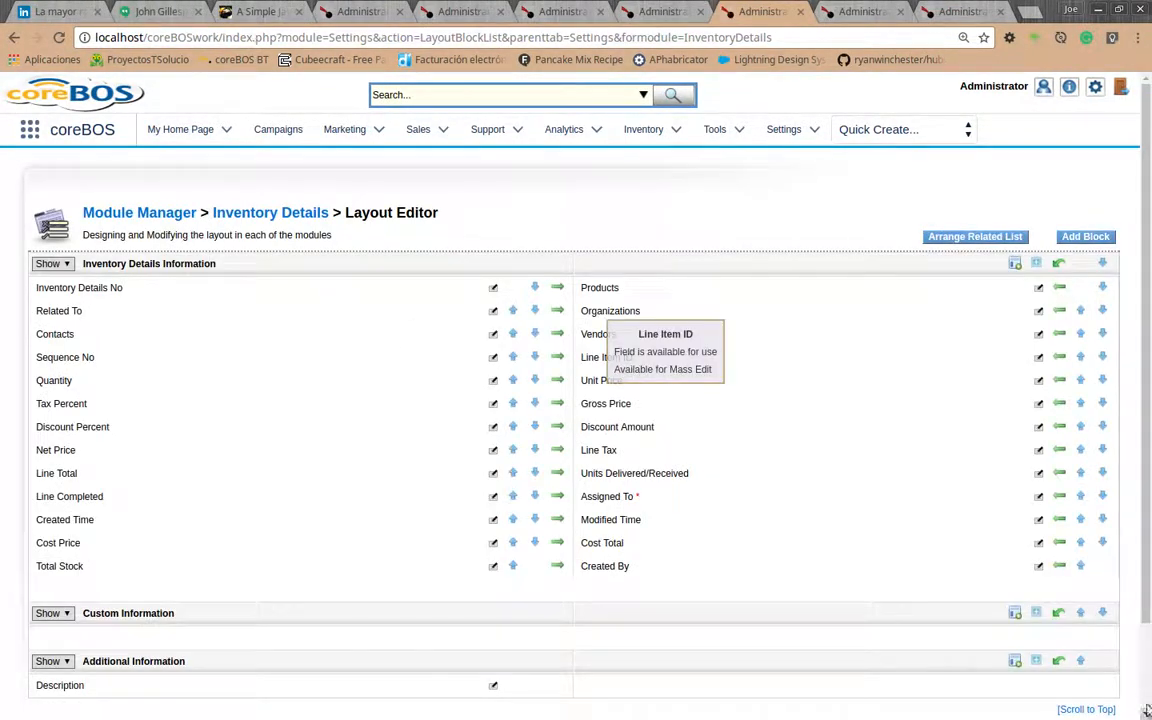
pyautogui.scroll(-2, 967, 578)
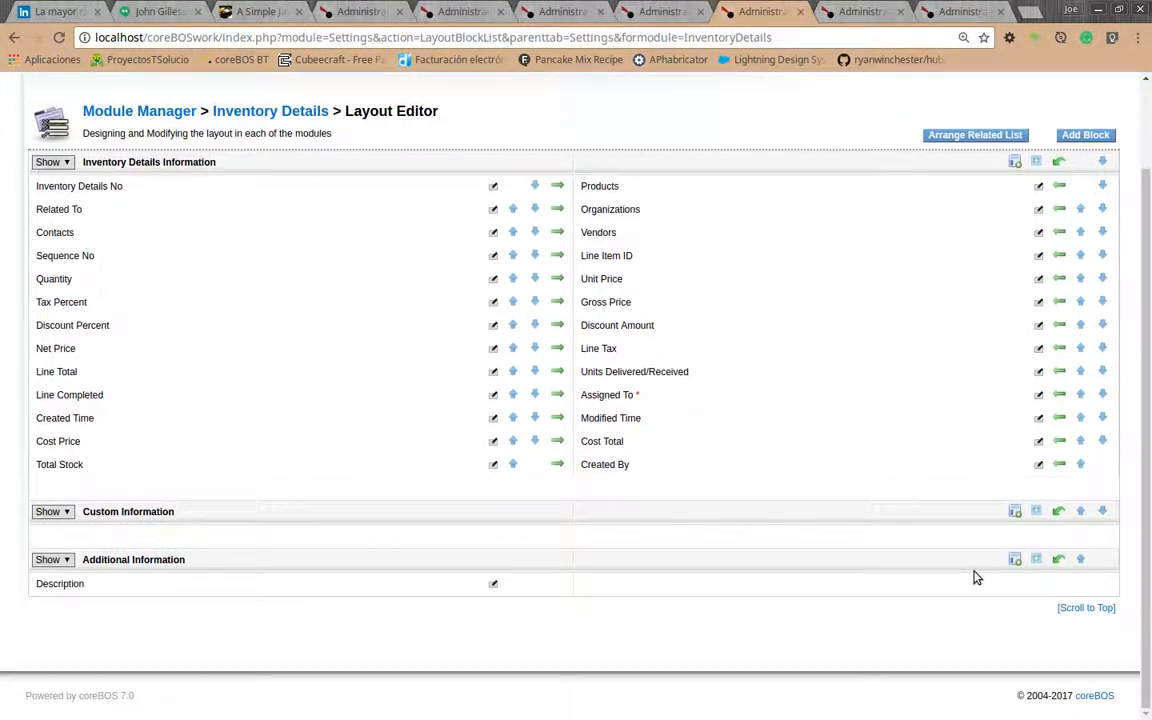
# Create a Relation custom field labelled Assets, linked to the Assets module, in the Custom Information block of Inventory Details
pyautogui.click(1040, 512)
pyautogui.scroll(-5, 685, 627)
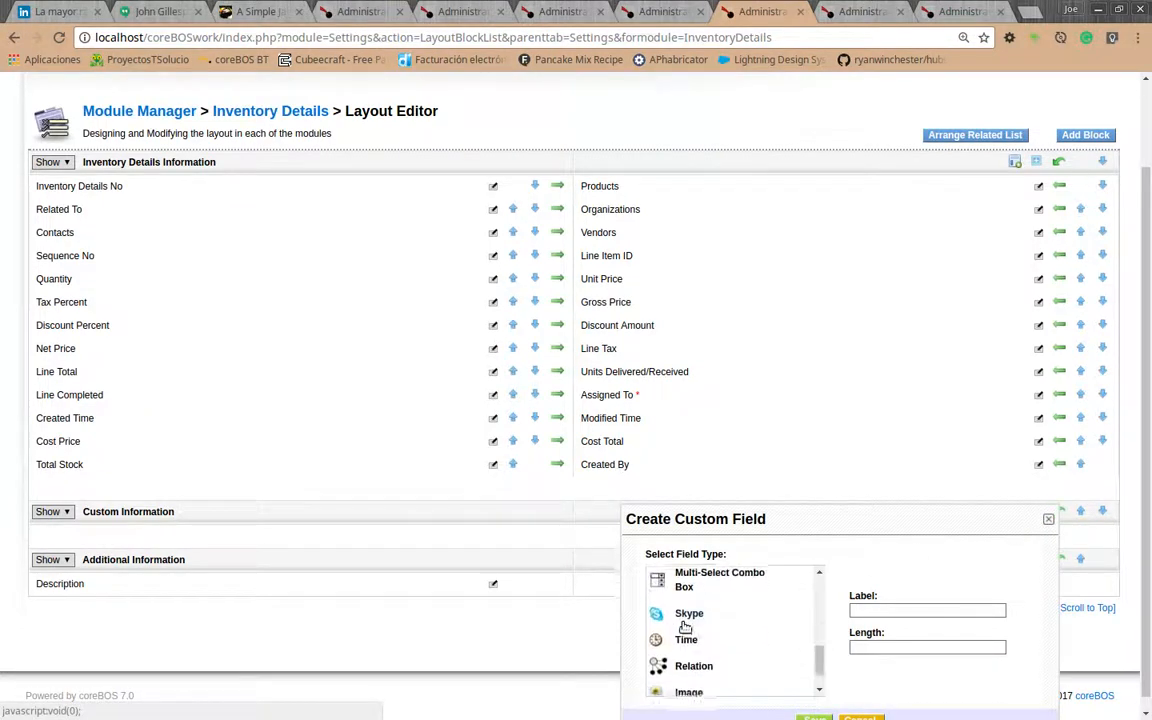
pyautogui.scroll(-3, 685, 627)
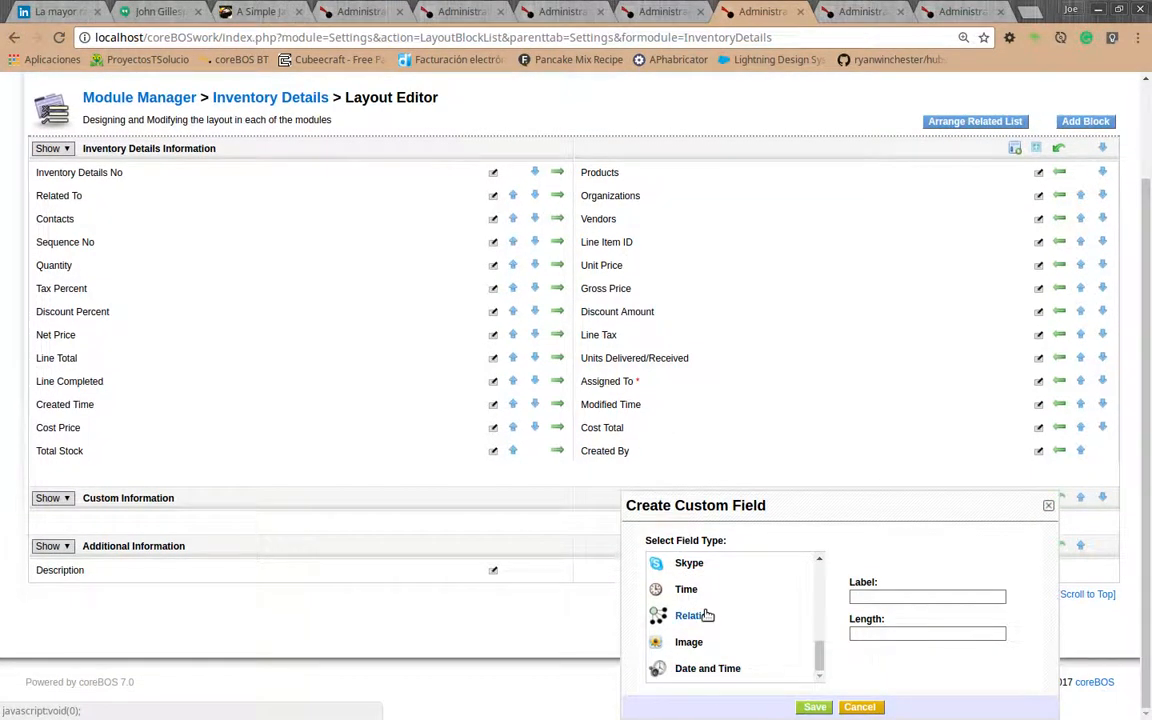
pyautogui.click(700, 615)
pyautogui.click(885, 579)
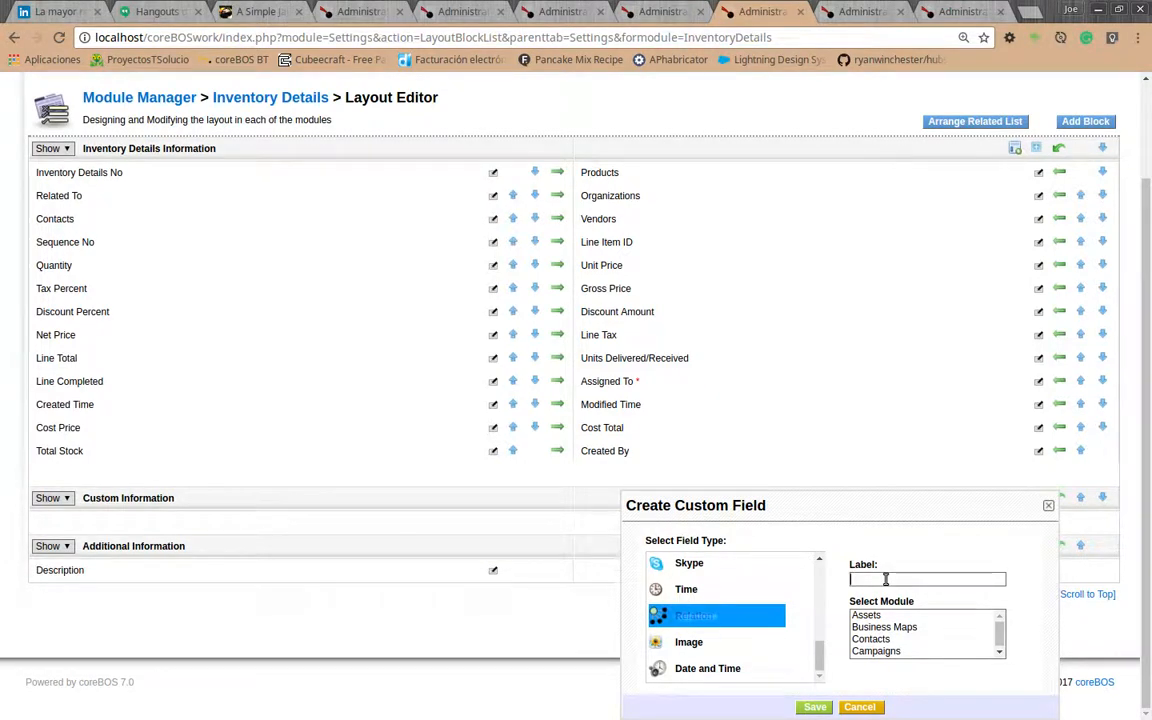
pyautogui.write('Assets')
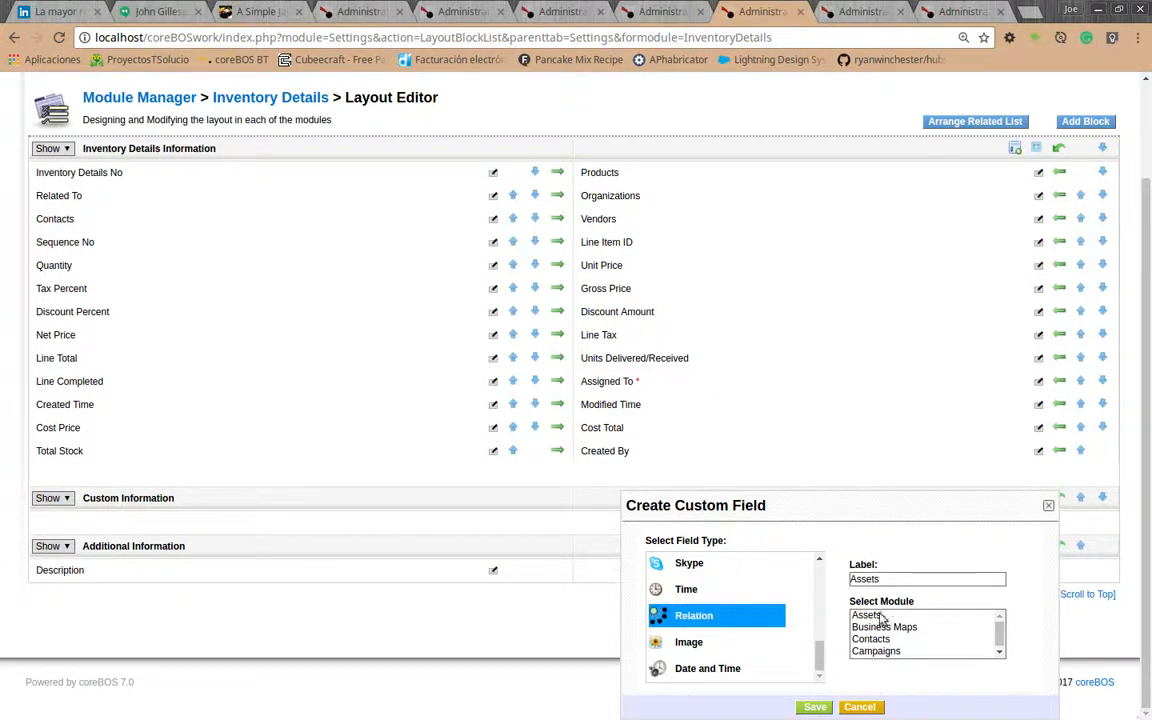
pyautogui.click(866, 616)
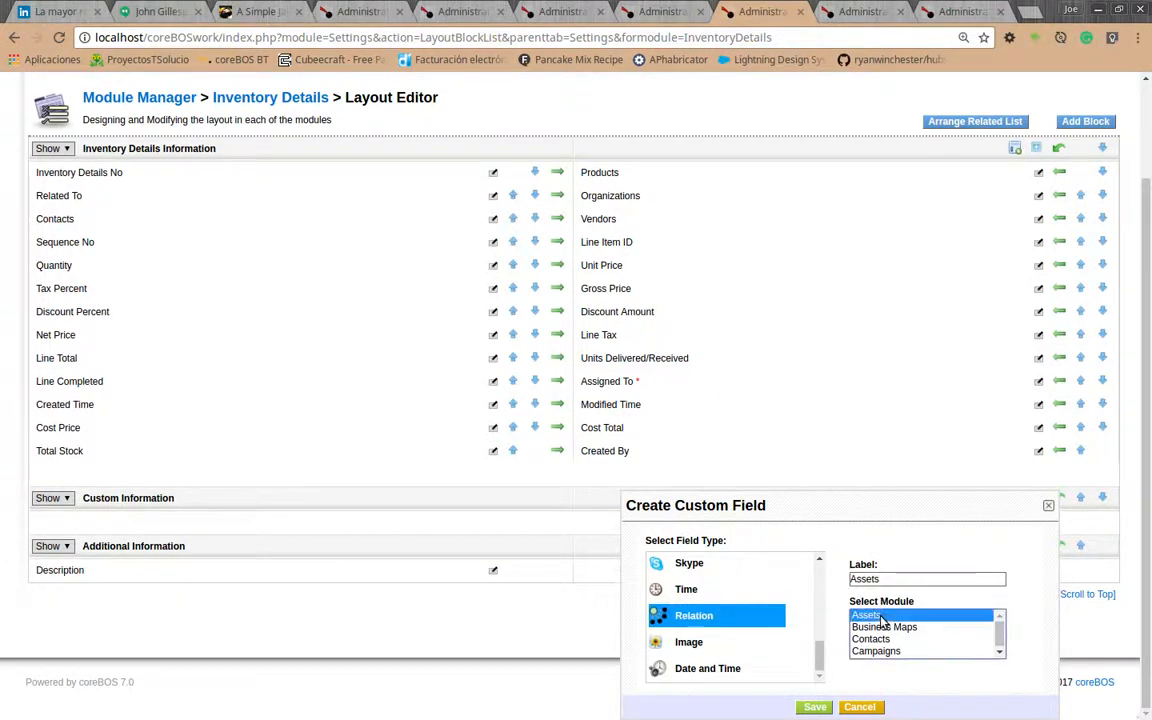
pyautogui.click(816, 708)
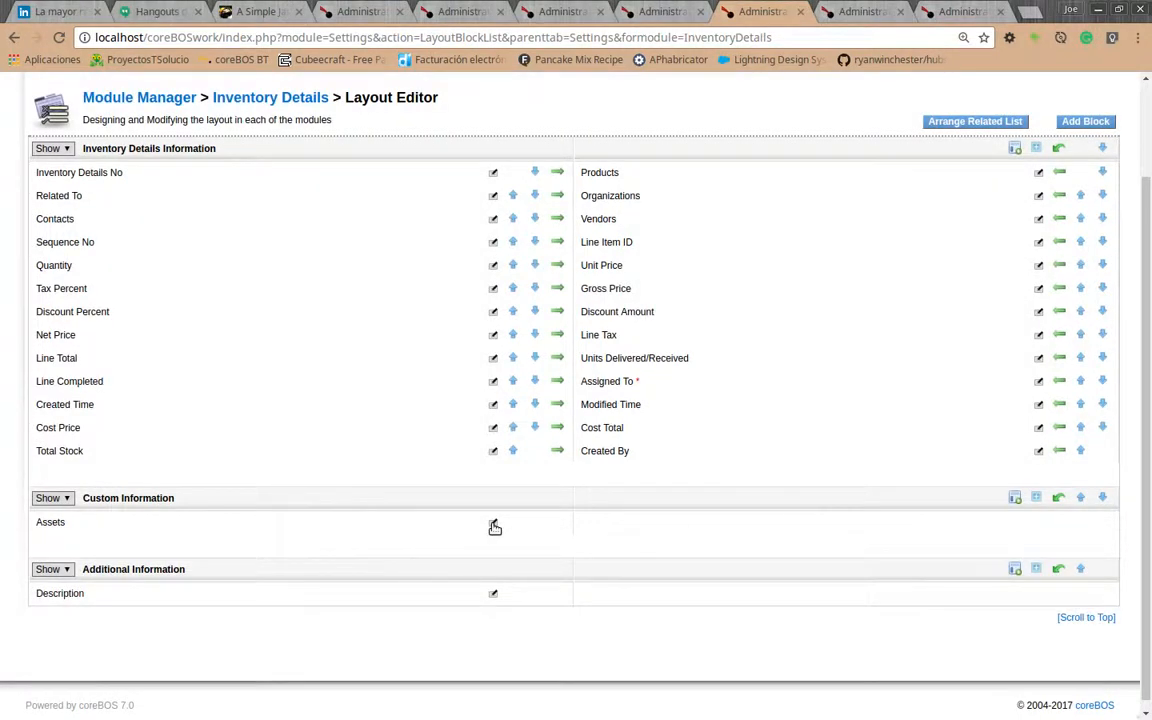
# Look up the internal field name of the new Assets field in its properties, and close them
pyautogui.click(494, 526)
pyautogui.click(494, 526)
pyautogui.click(494, 526)
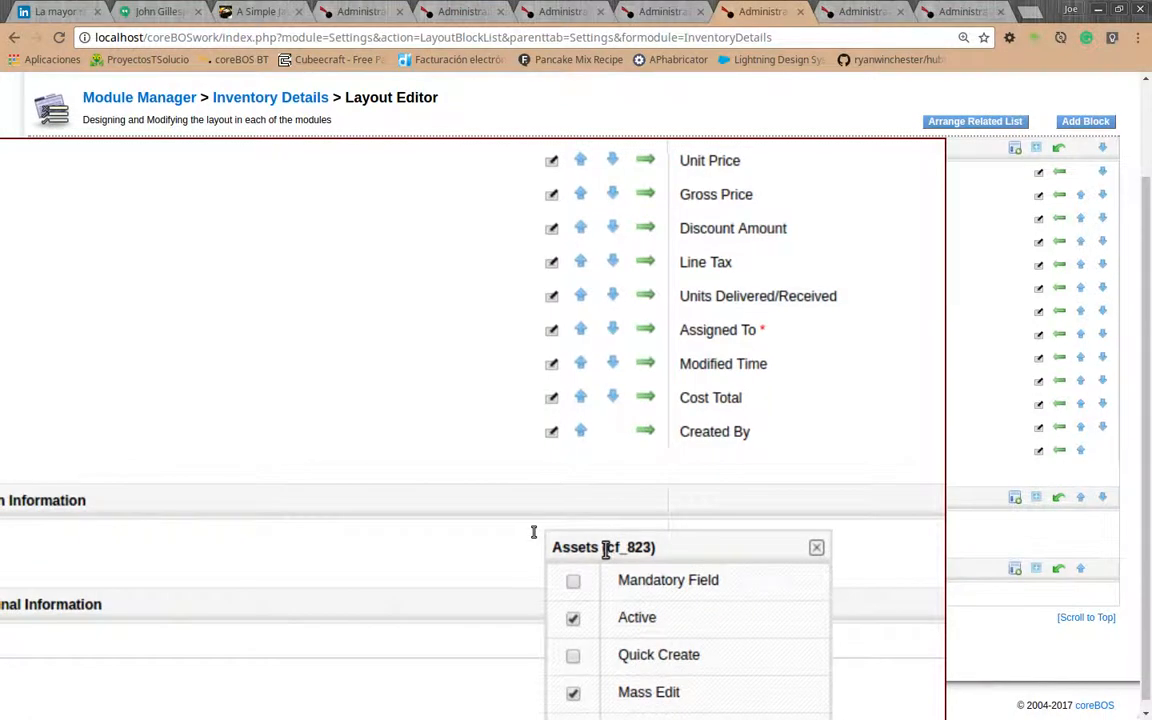
pyautogui.moveTo(614, 547); pyautogui.dragTo(645, 548)
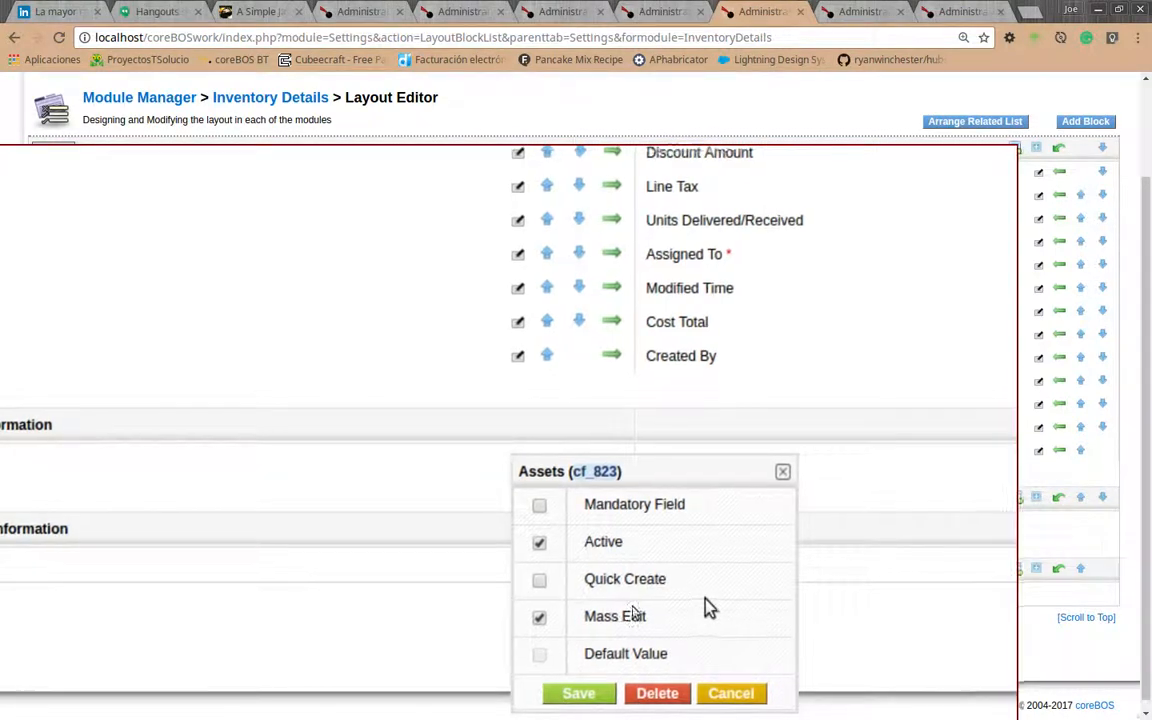
pyautogui.click(765, 549)
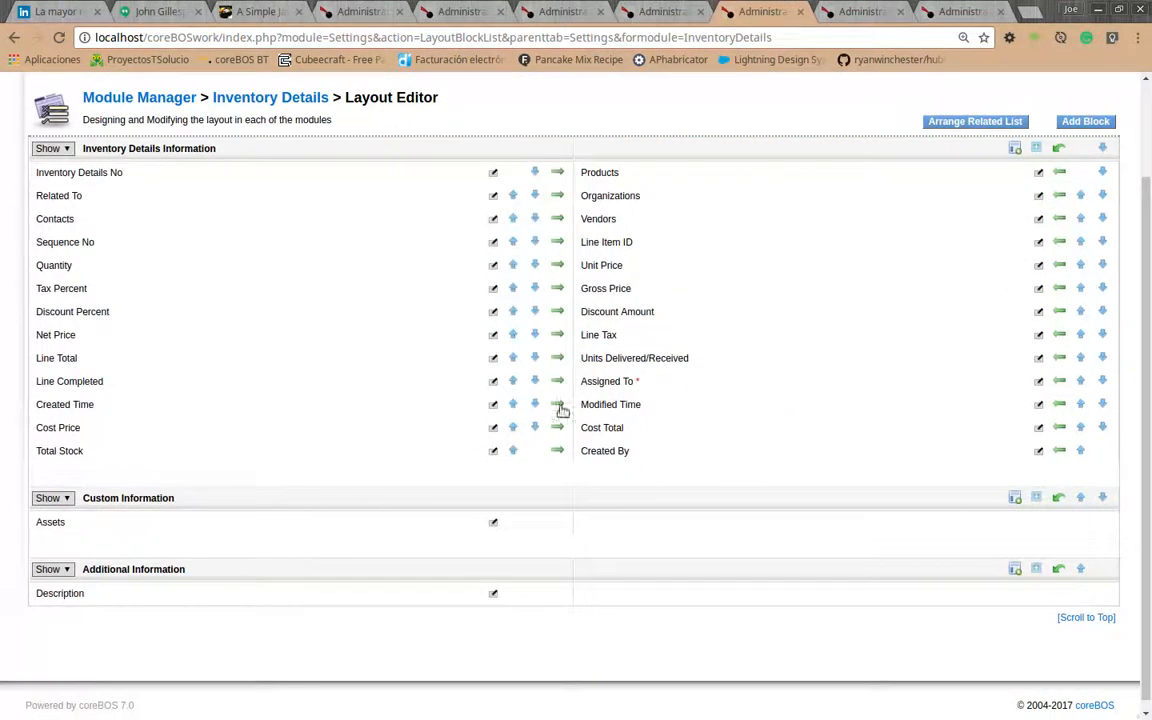
# Open the QuotesInventoryDetails business map for editing and enlarge its Content box to show the whole map
pyautogui.click(948, 13)
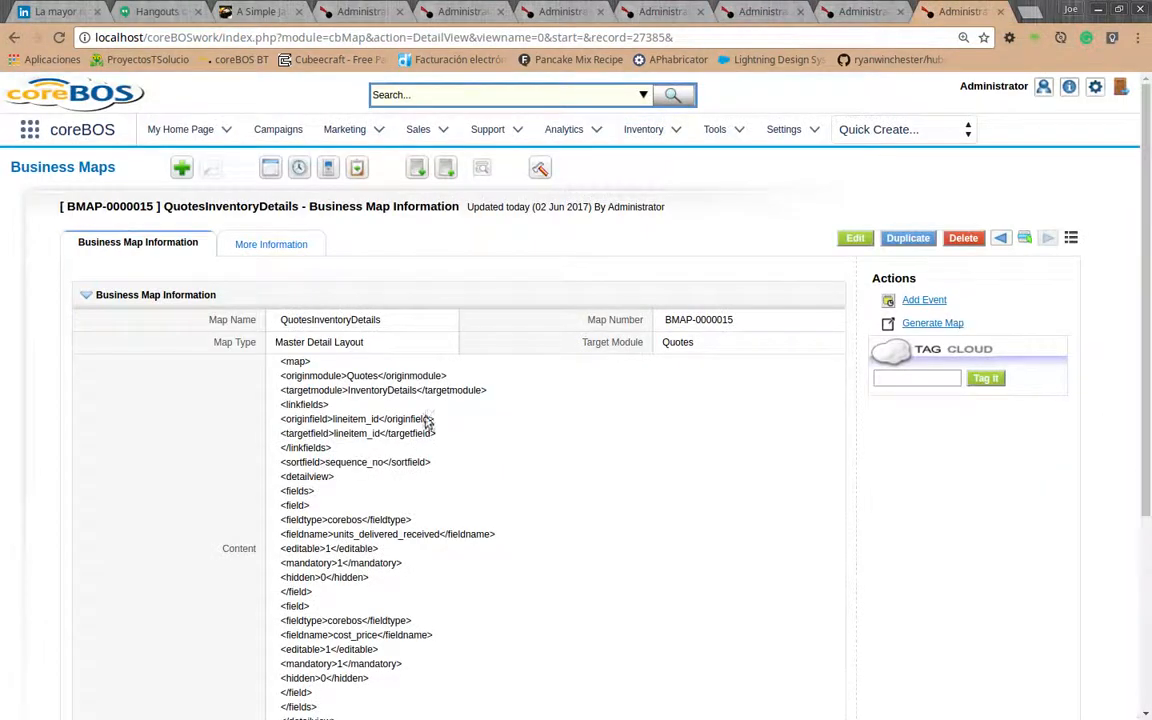
pyautogui.click(856, 240)
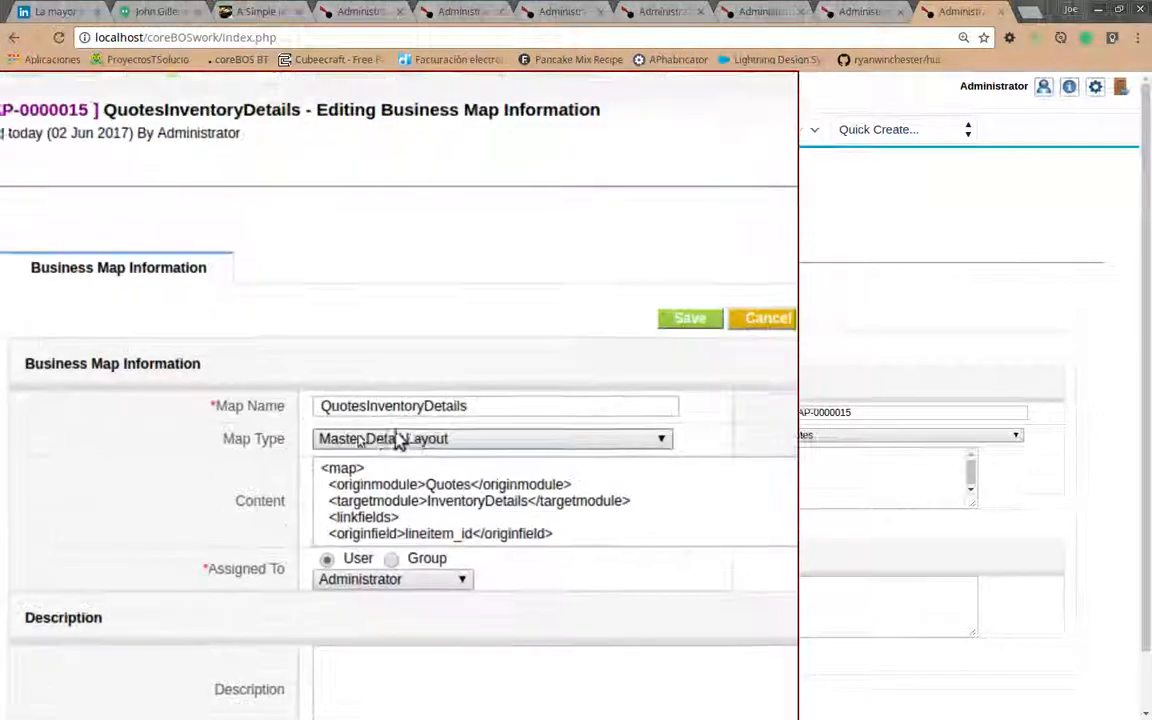
pyautogui.scroll(-5, 700, 456)
pyautogui.moveTo(968, 512); pyautogui.dragTo(851, 653)
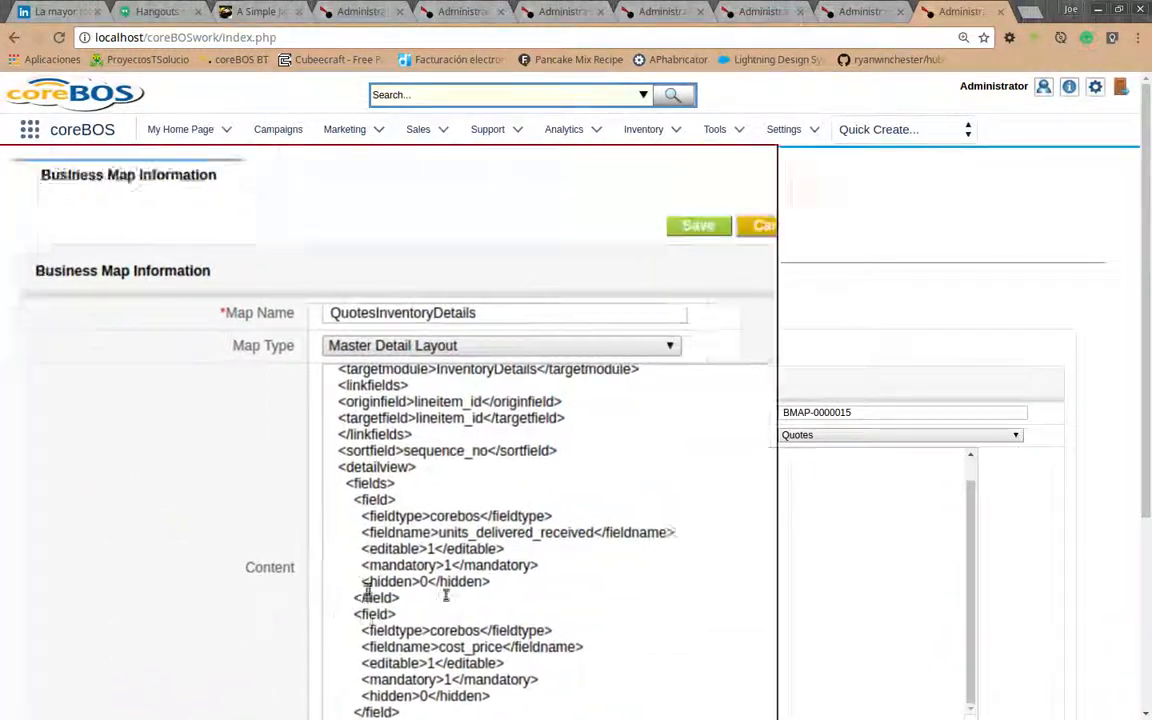
pyautogui.scroll(-3, 623, 566)
pyautogui.scroll(3, 623, 566)
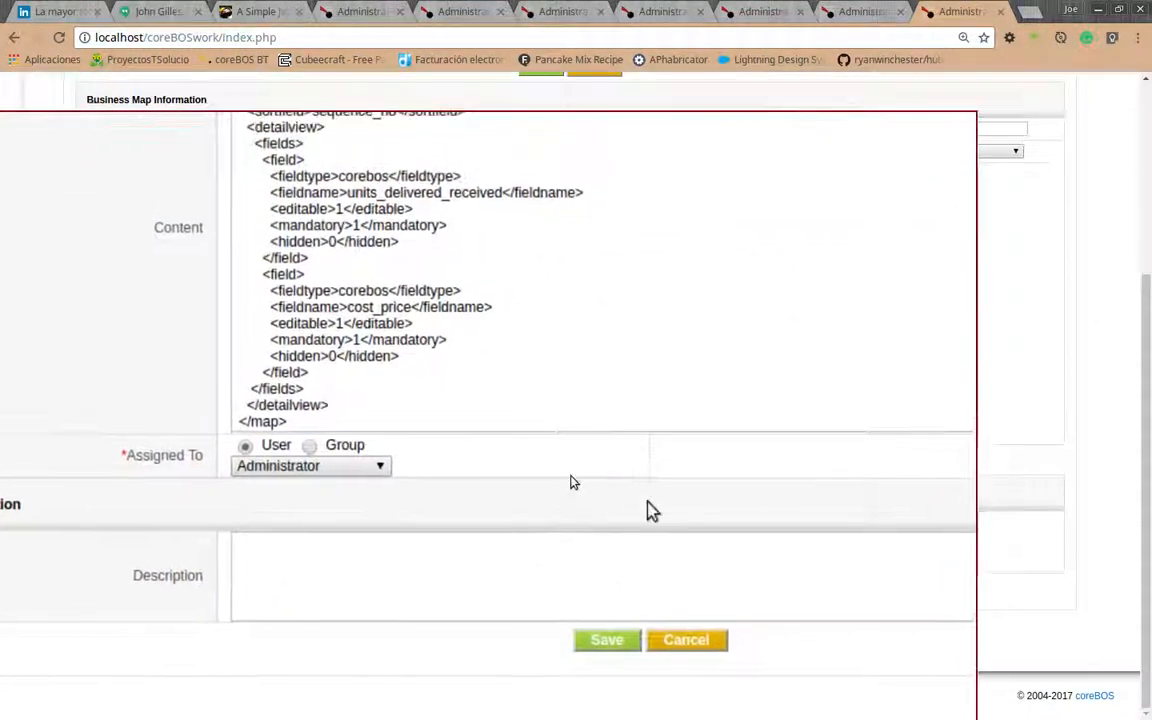
# Duplicate the cost_price field block directly below itself, before the closing fields tag of the map
pyautogui.click(652, 405)
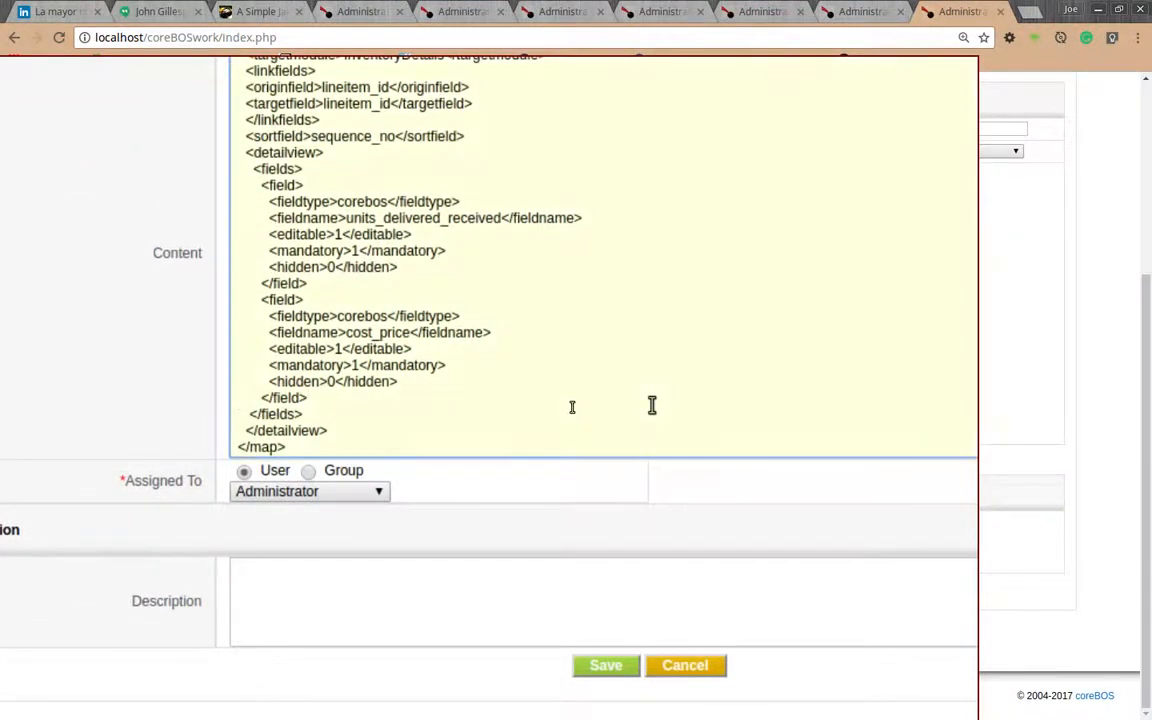
pyautogui.hotkey('shift', 'Up')
pyautogui.hotkey('shift', 'Up')
pyautogui.hotkey('shift', 'Up')
pyautogui.hotkey('shift', 'Up')
pyautogui.hotkey('shift', 'Up')
pyautogui.hotkey('shift', 'Up')
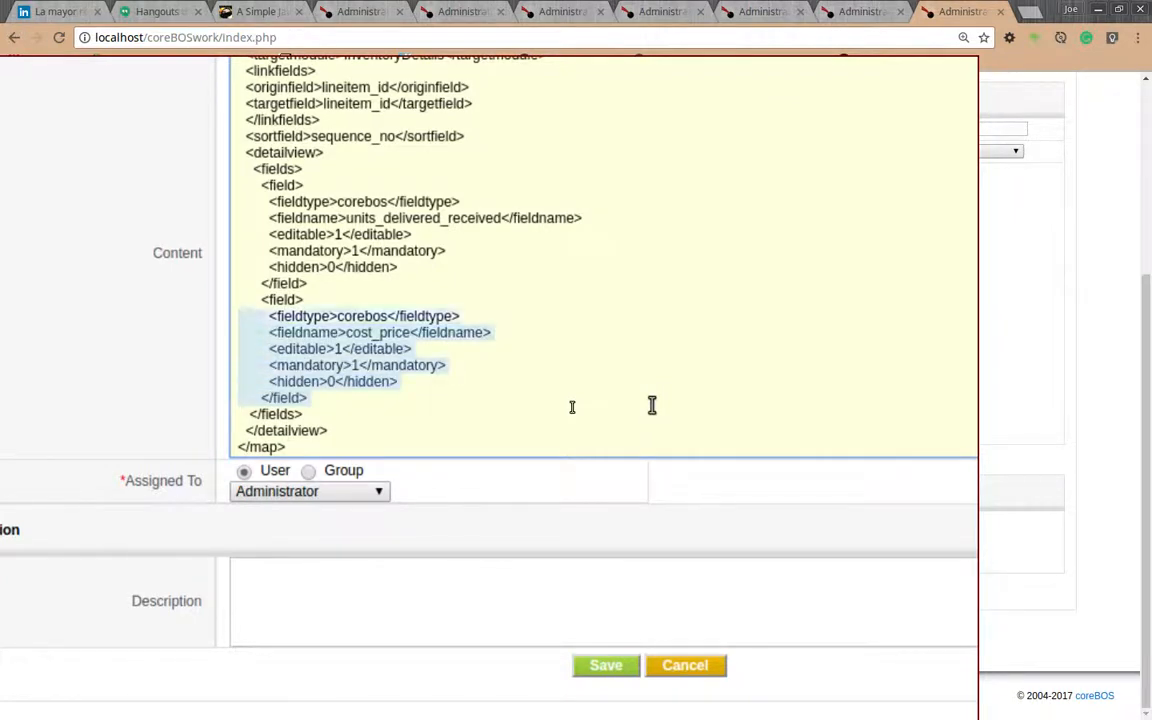
pyautogui.hotkey('shift', 'Up')
pyautogui.hotkey('shift', 'Up')
pyautogui.hotkey('shift', 'Down')
pyautogui.hotkey('ctrl', 'c')
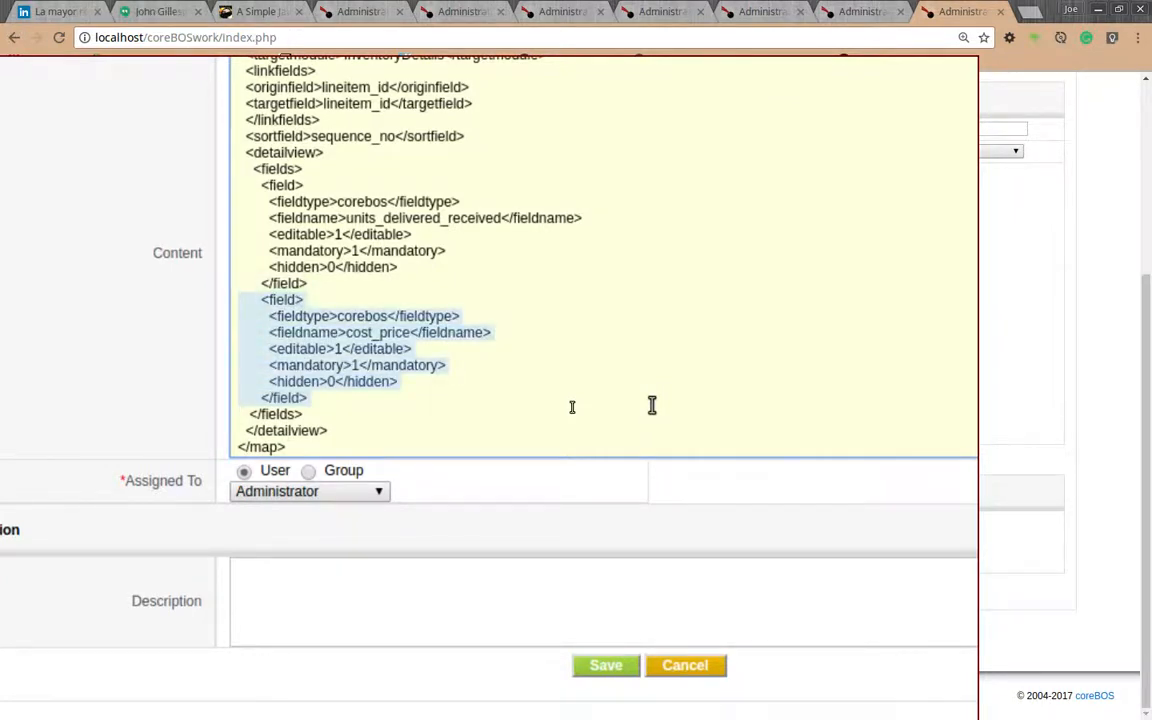
pyautogui.press('Down')
pyautogui.hotkey('ctrl', 'v')
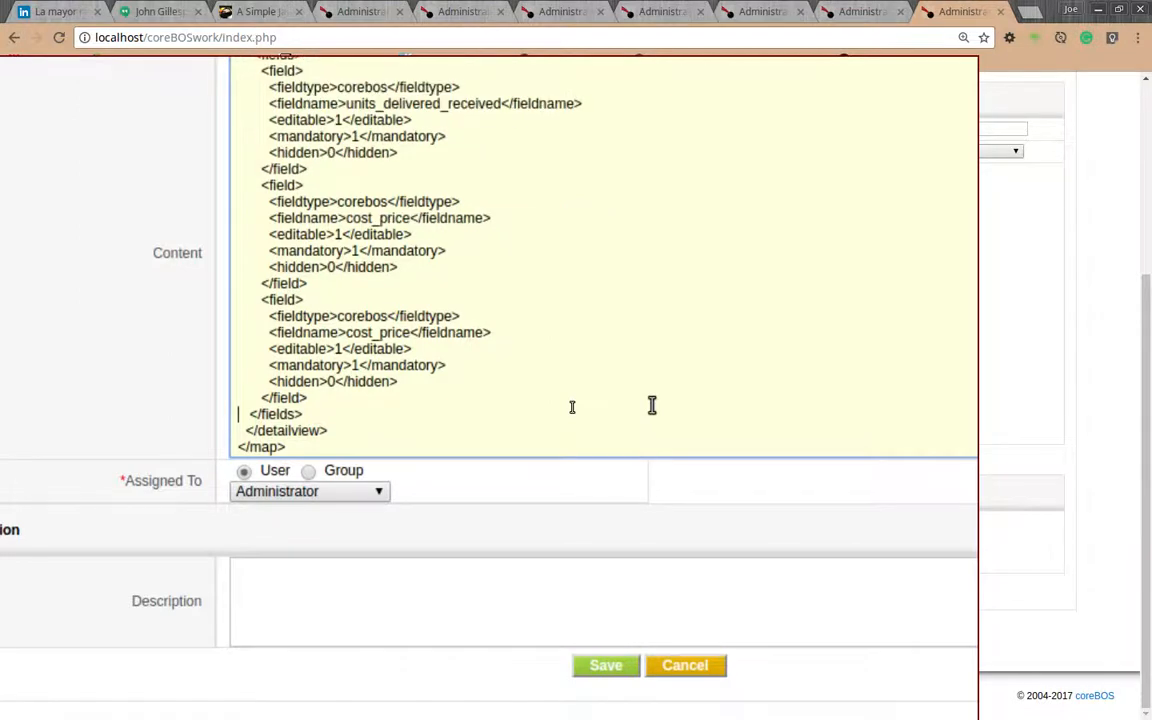
# Set the fieldname in the duplicated field block to cf_823 and save the business map
pyautogui.press('Up')
pyautogui.press('Up')
pyautogui.press('Right')
pyautogui.press('Right')
pyautogui.press('Right')
pyautogui.press('Right')
pyautogui.press('Right')
pyautogui.press('Right')
pyautogui.press('Right')
pyautogui.press('Right')
pyautogui.press('Right')
pyautogui.press('Right')
pyautogui.press('Right')
pyautogui.press('Right')
pyautogui.press('Right')
pyautogui.hotkey('shift', 'Left')
pyautogui.write('f')
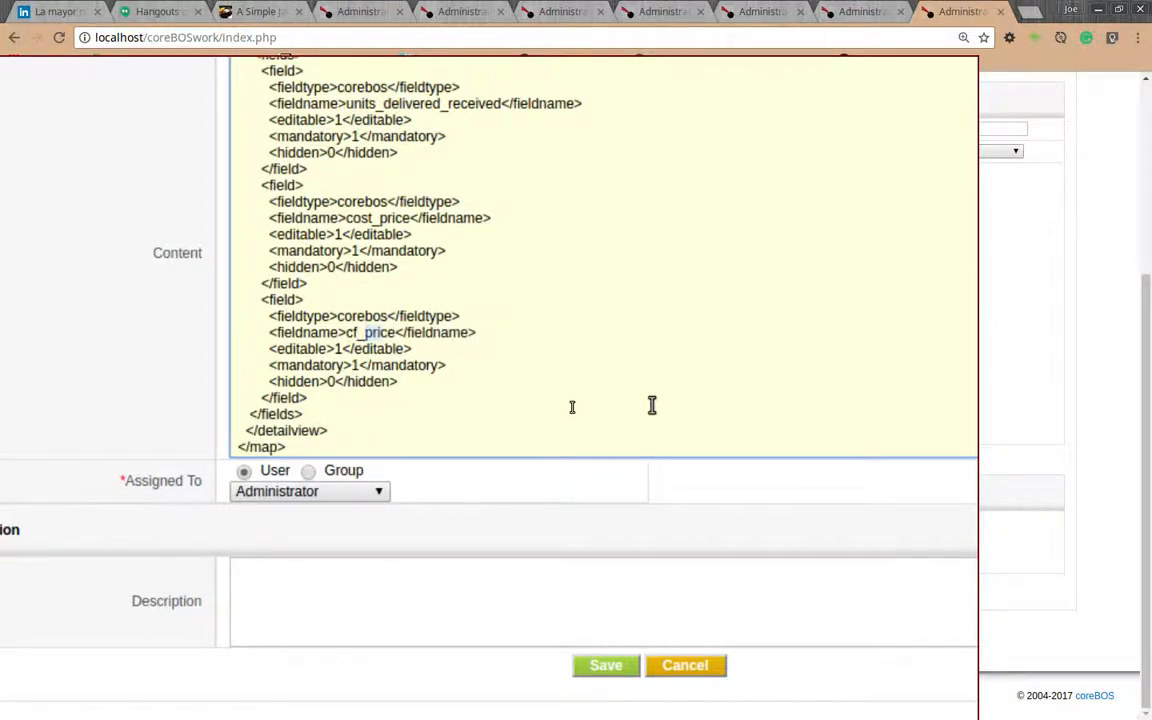
pyautogui.hotkey('shift', 'Right')
pyautogui.hotkey('shift', 'Right')
pyautogui.hotkey('shift', 'Right')
pyautogui.write('823')
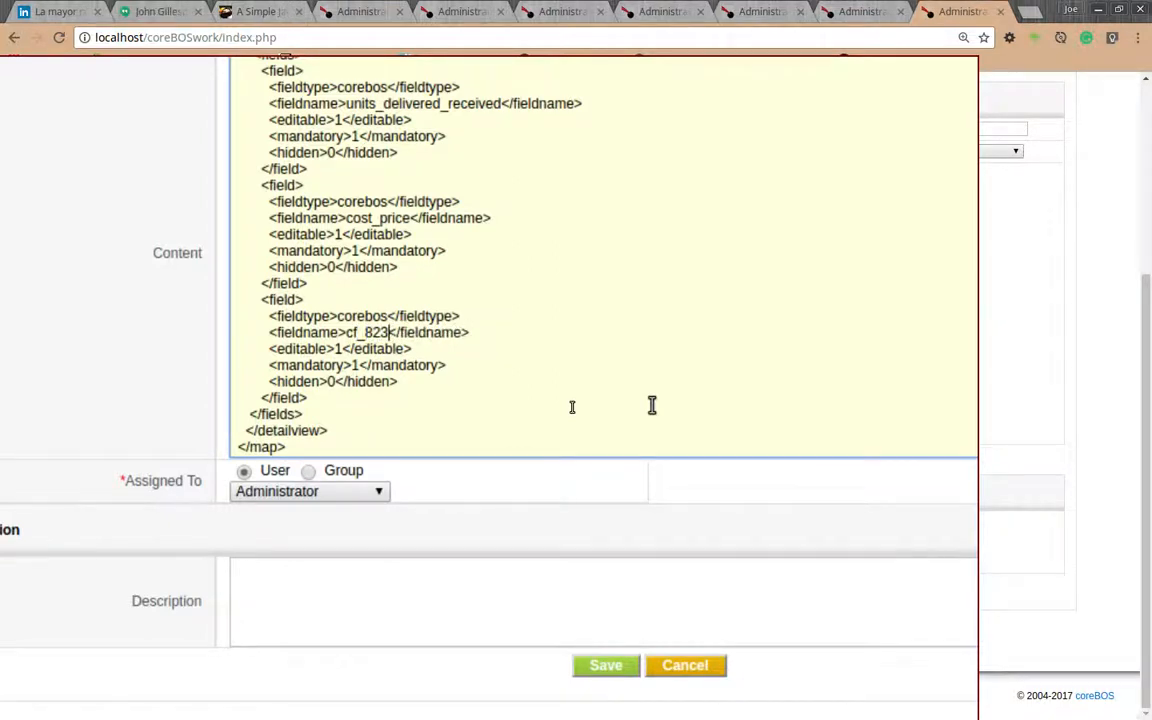
pyautogui.press('Down')
pyautogui.press('Down')
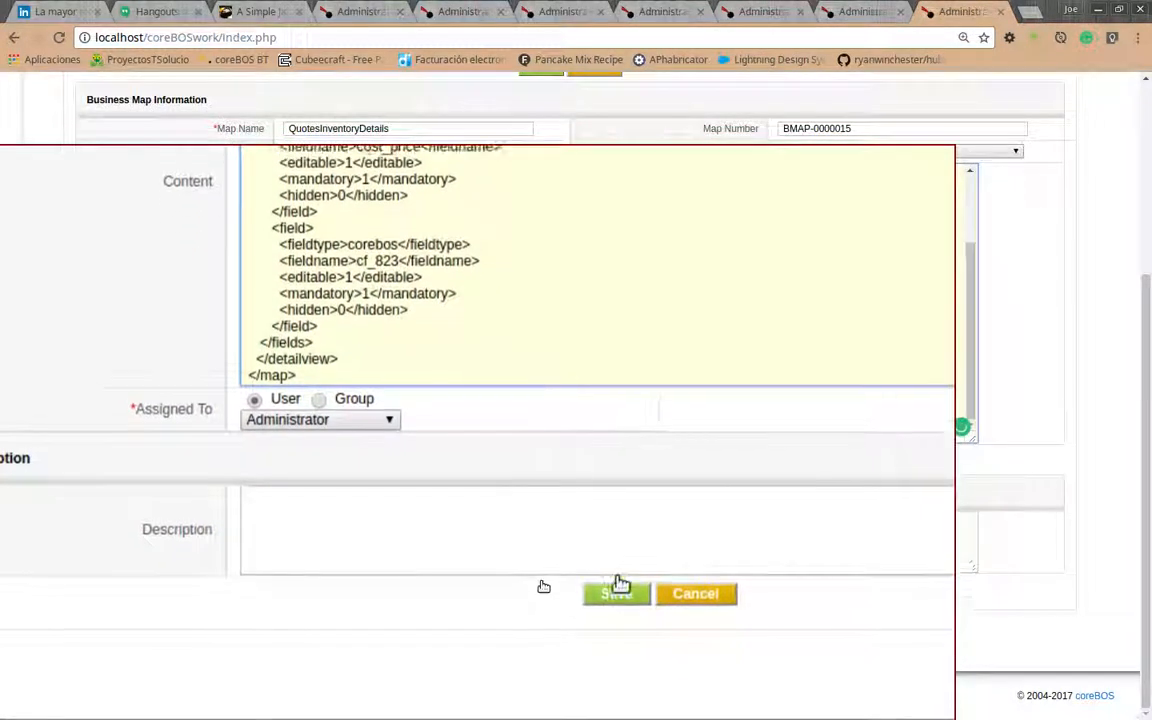
pyautogui.click(618, 585)
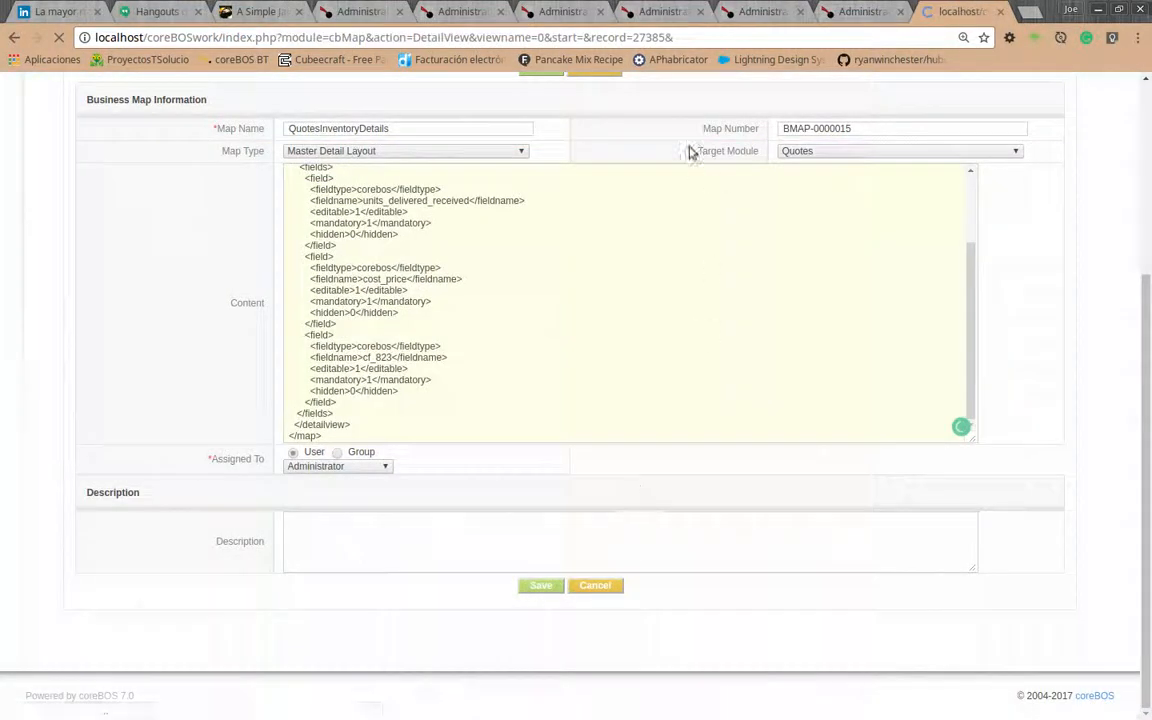
# Reload the quote to apply the updated map, and open it for editing at its item details
pyautogui.click(645, 11)
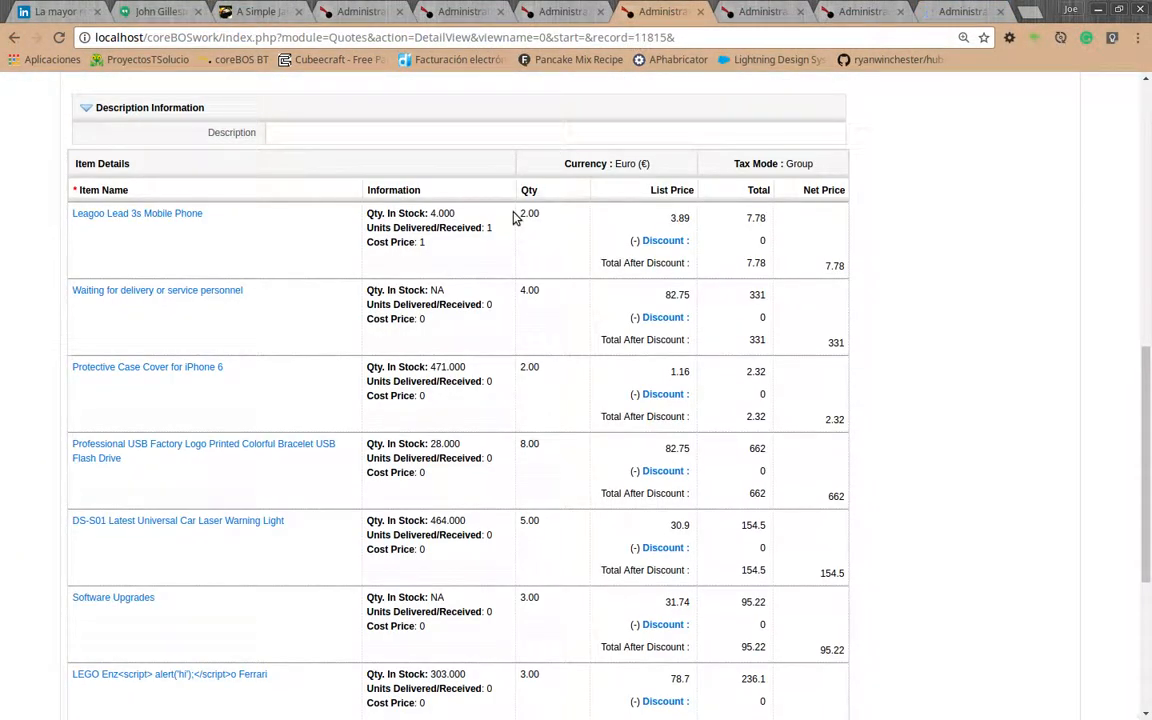
pyautogui.press('F5')
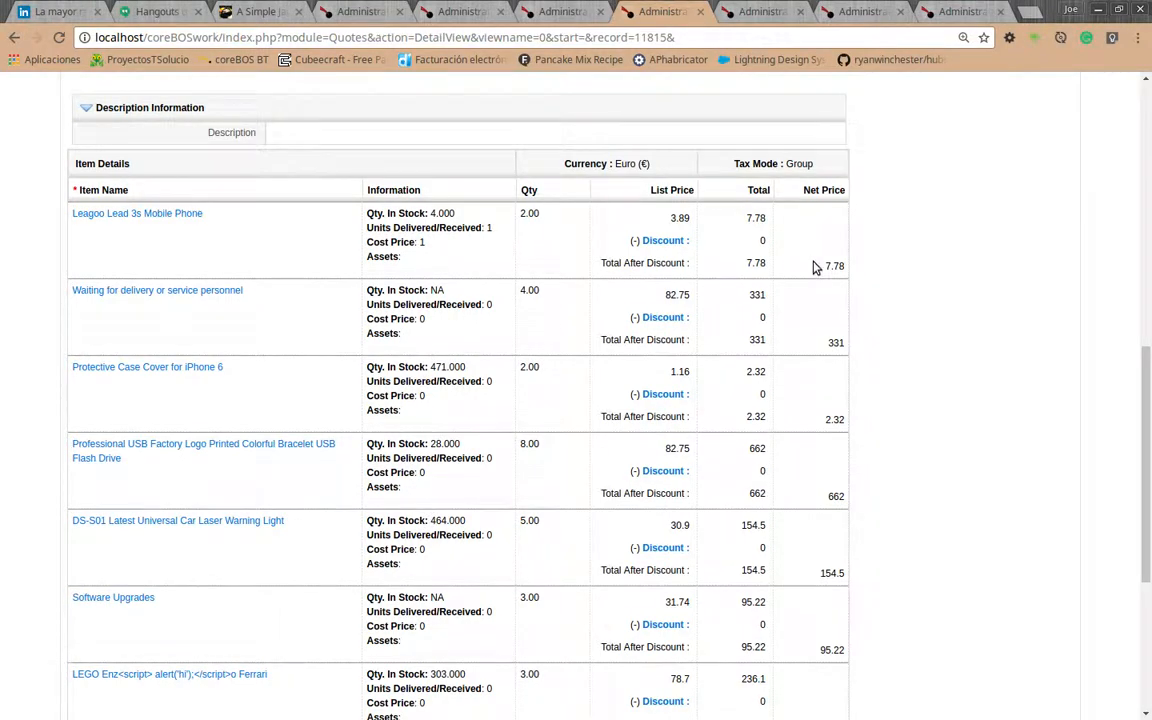
pyautogui.scroll(7, 820, 260)
pyautogui.click(858, 156)
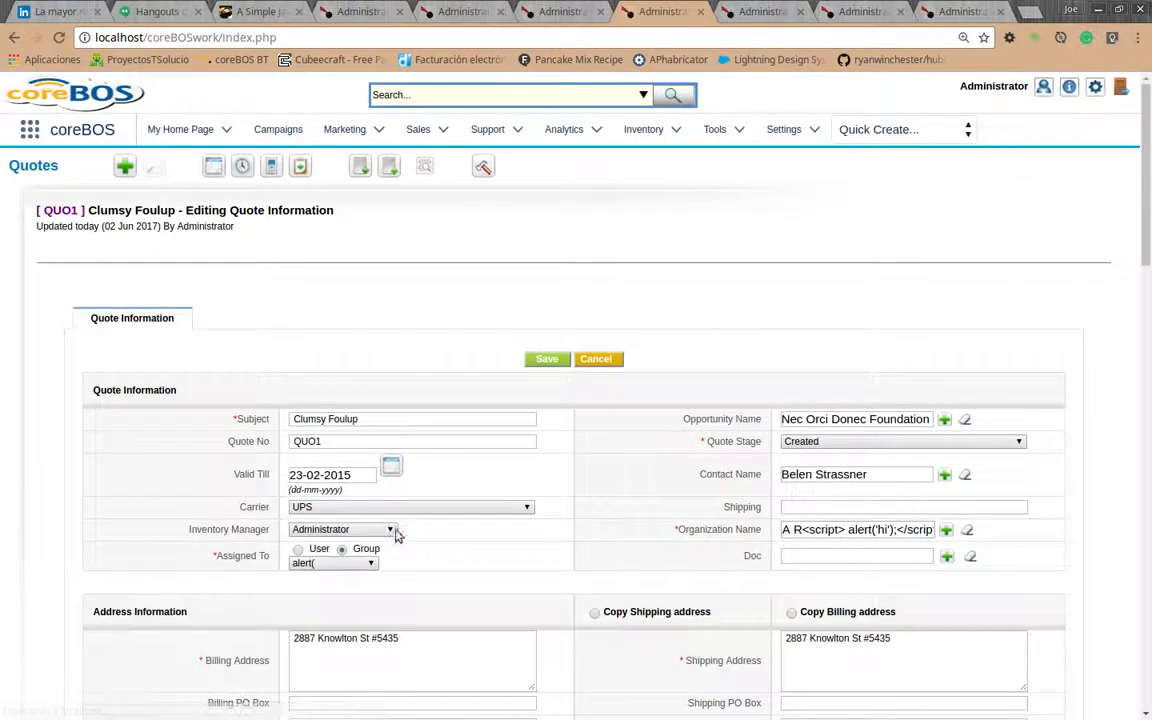
pyautogui.scroll(-1, 540, 557)
pyautogui.scroll(-9, 537, 558)
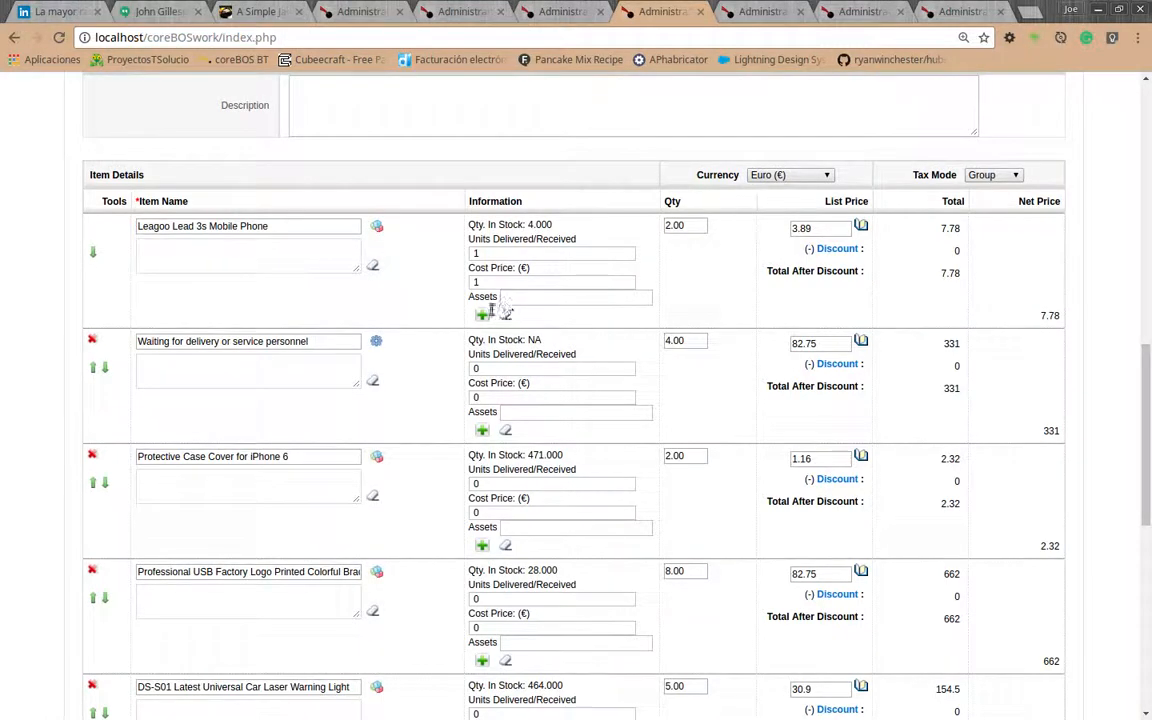
# Assign the U8 Smart Watch asset AST-000002 to the Leagoo Lead 3s Mobile Phone line and save the quote
pyautogui.click(481, 316)
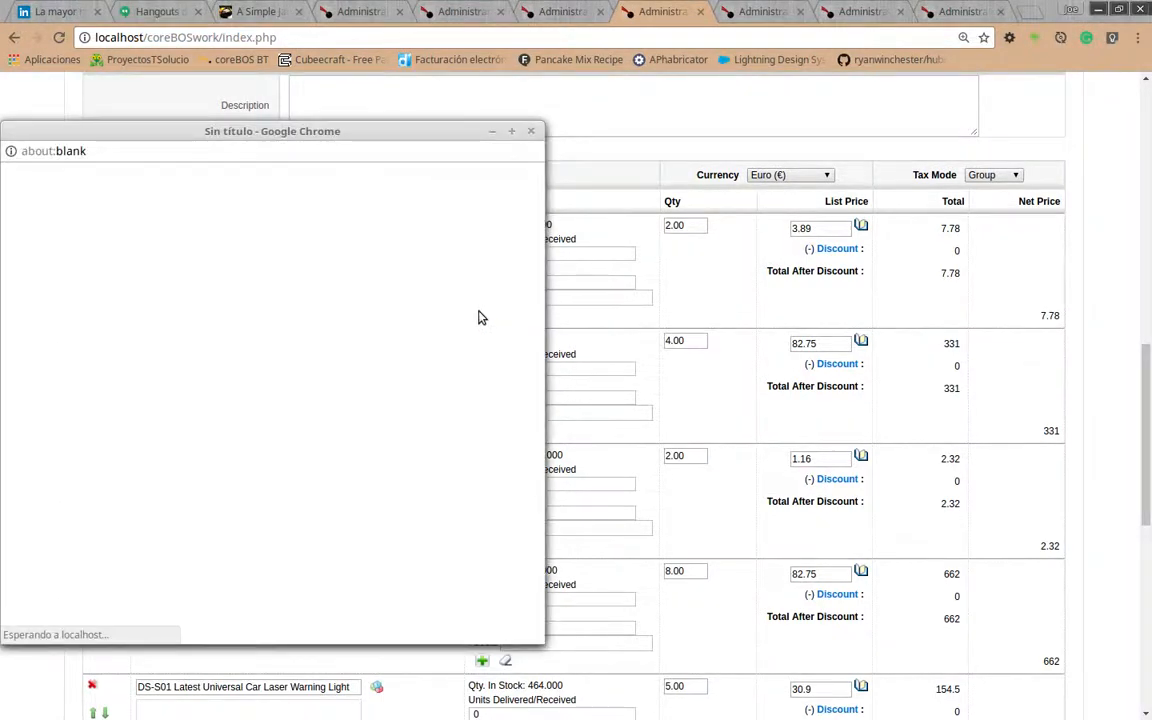
pyautogui.moveTo(329, 133); pyautogui.dragTo(913, 128)
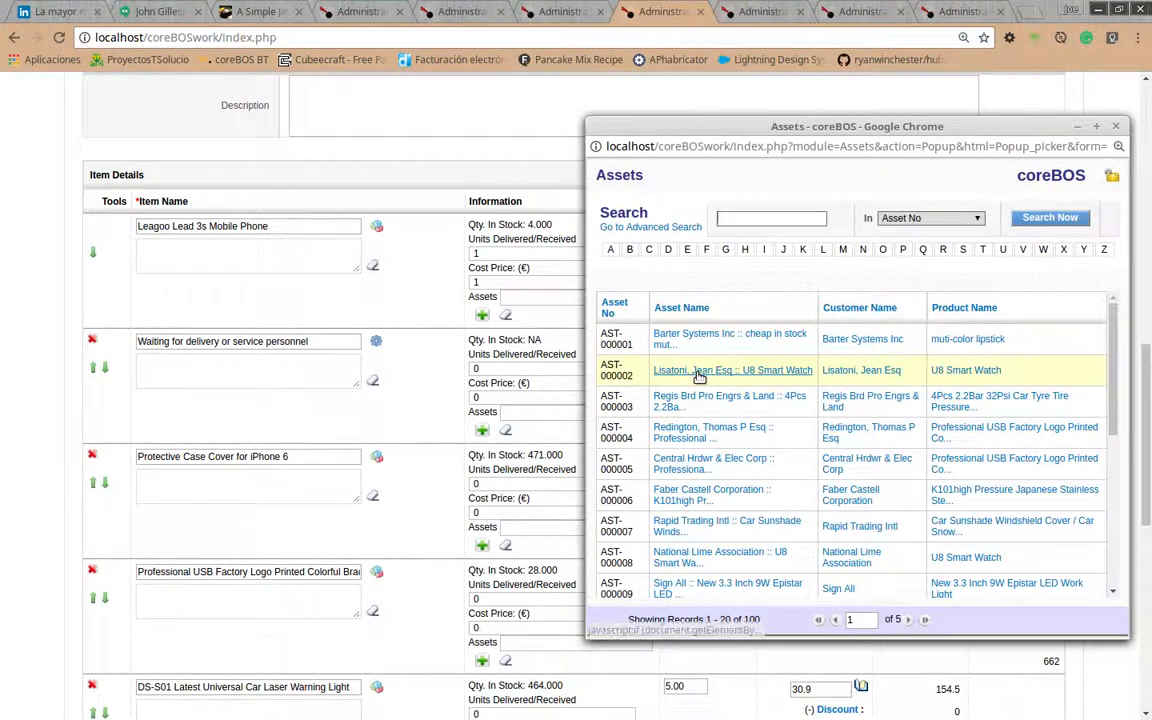
pyautogui.click(699, 372)
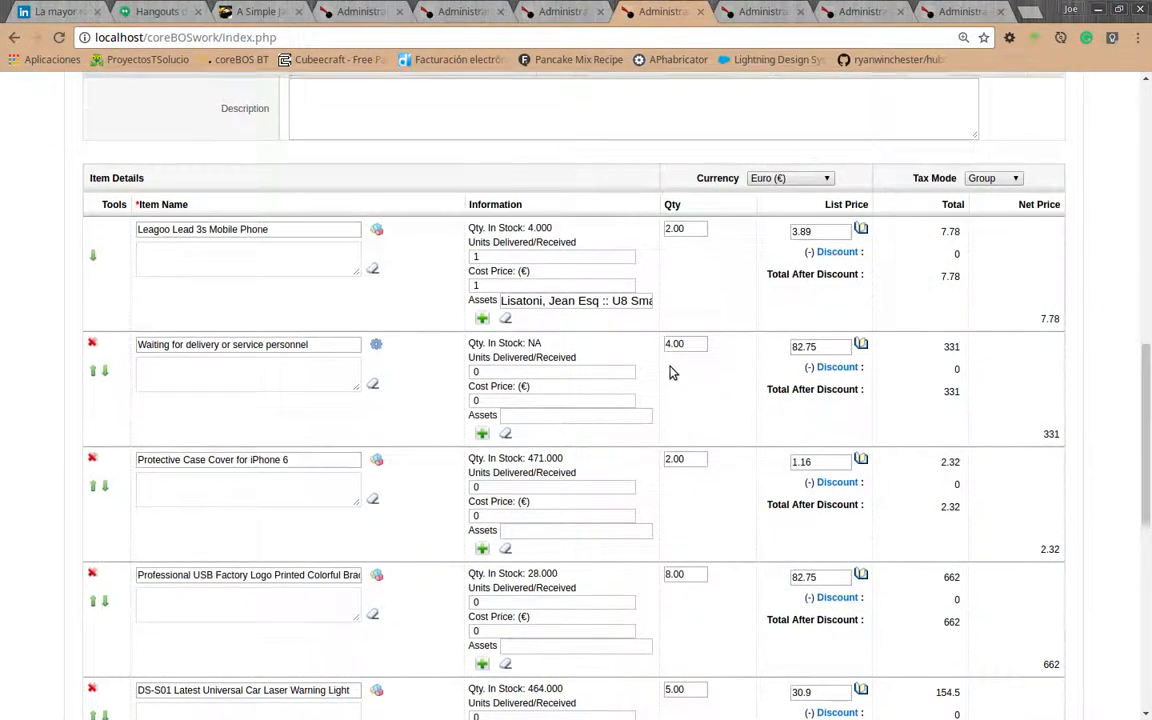
pyautogui.scroll(7, 672, 372)
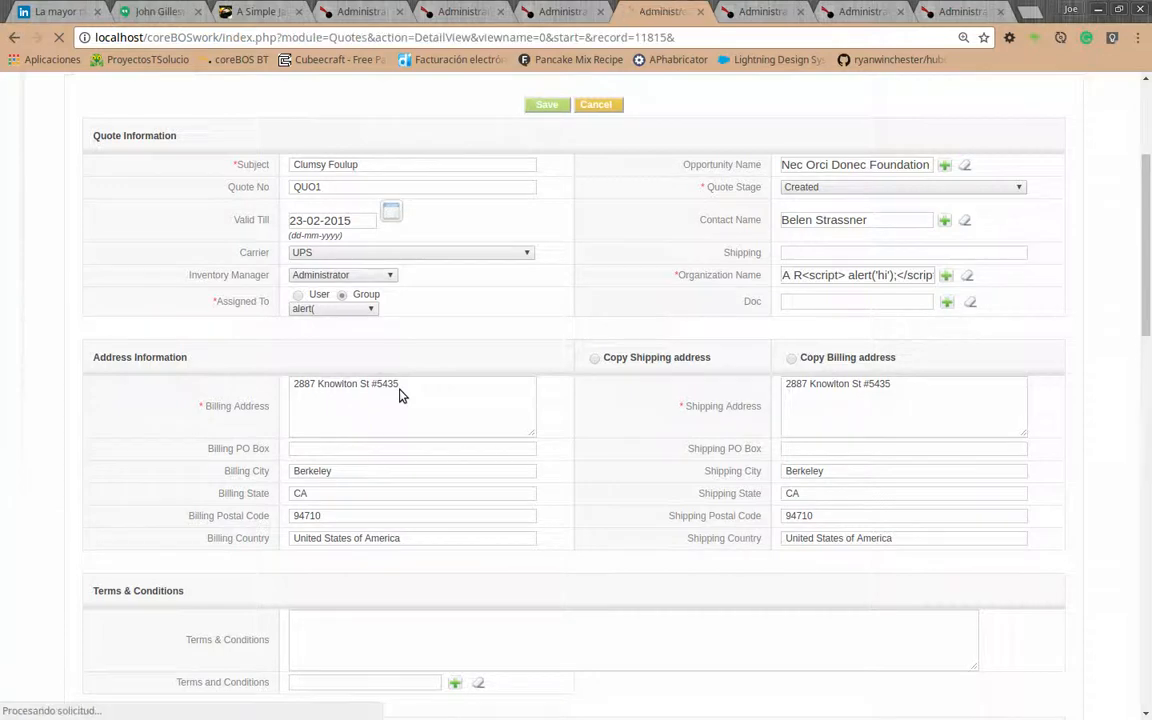
# Check the Assets field on the saved quote's Leagoo Lead 3s Mobile Phone line and in the reloaded InvDet-000000001 record
pyautogui.scroll(-6, 399, 394)
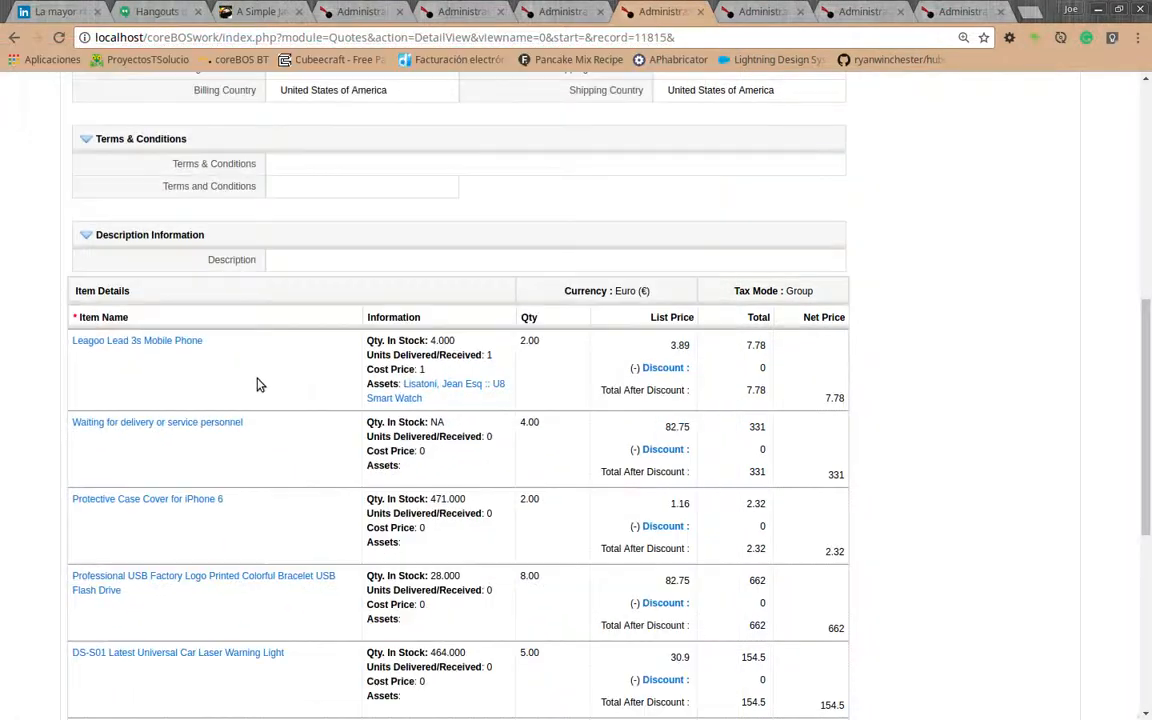
pyautogui.click(772, 14)
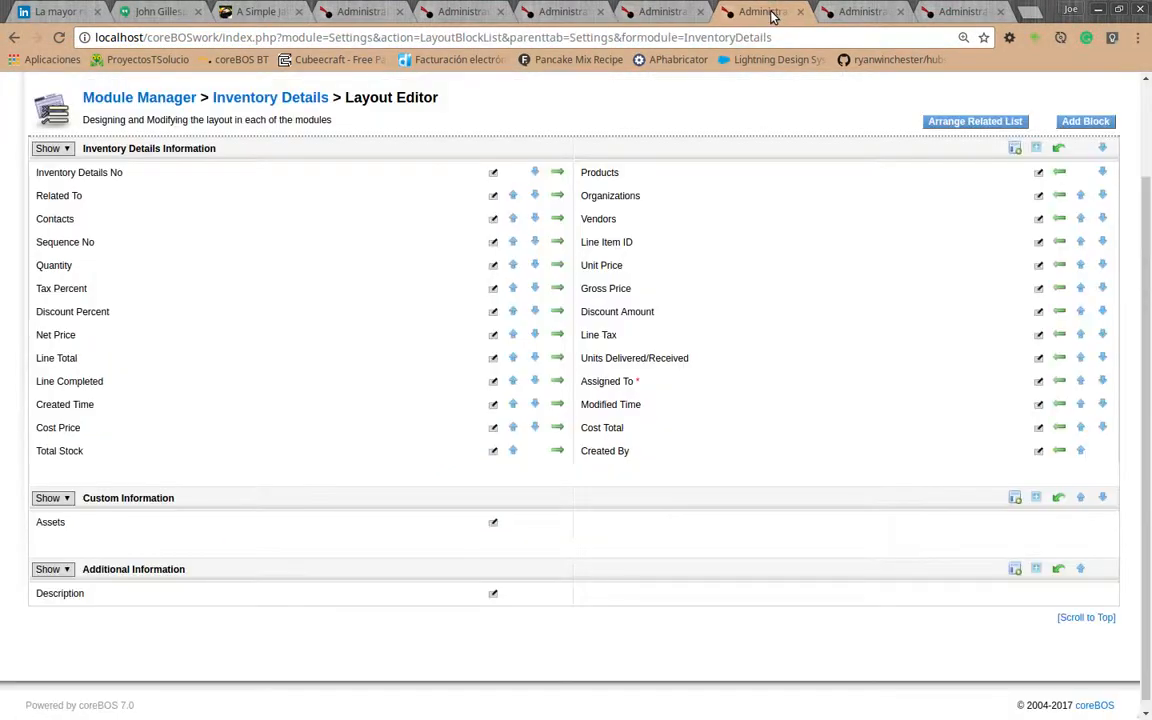
pyautogui.hotkey('ctrl', 'Tab')
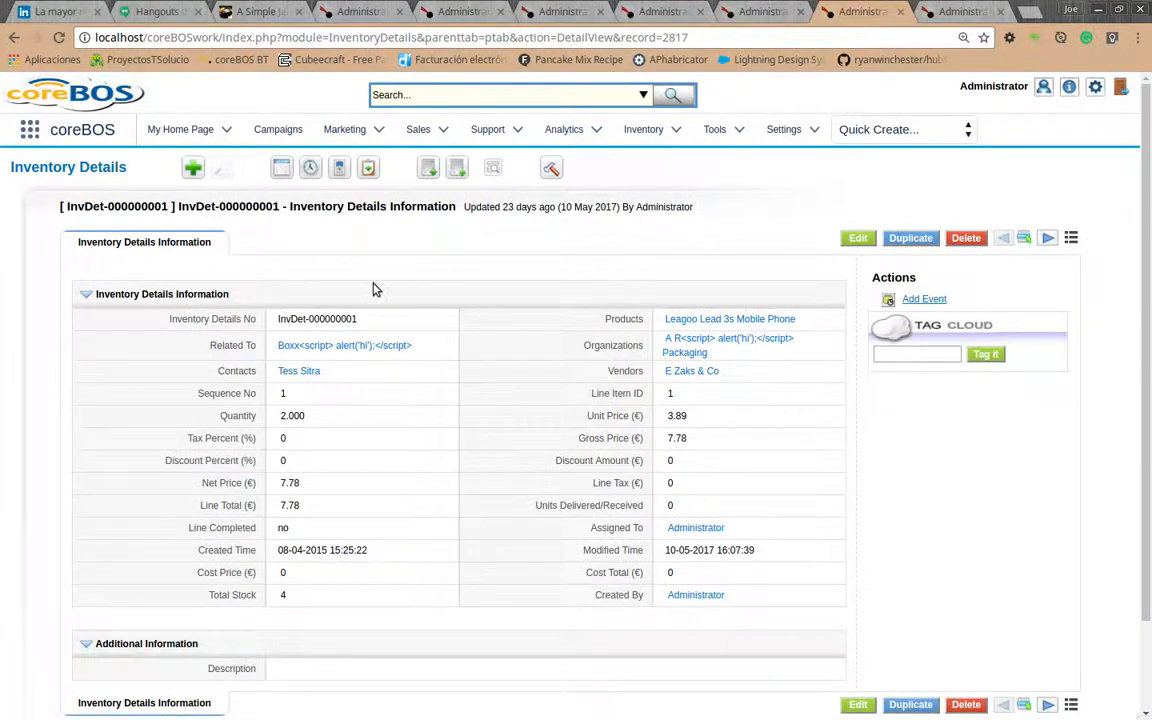
pyautogui.press('F5')
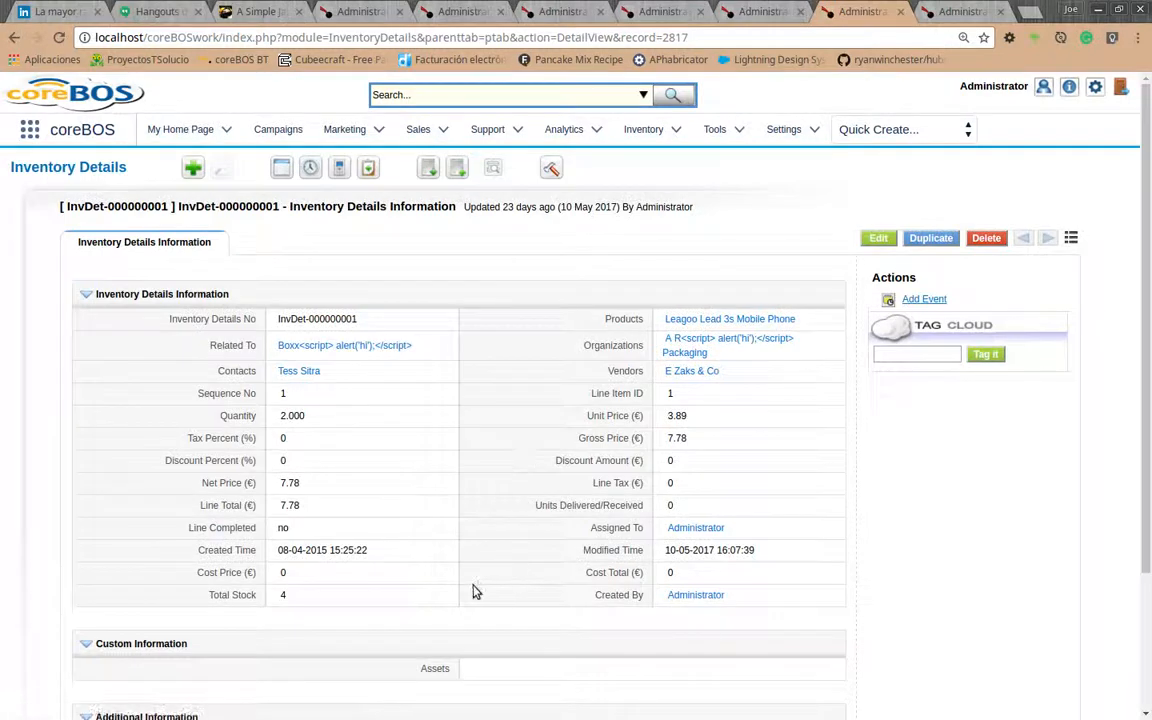
pyautogui.scroll(-3, 475, 592)
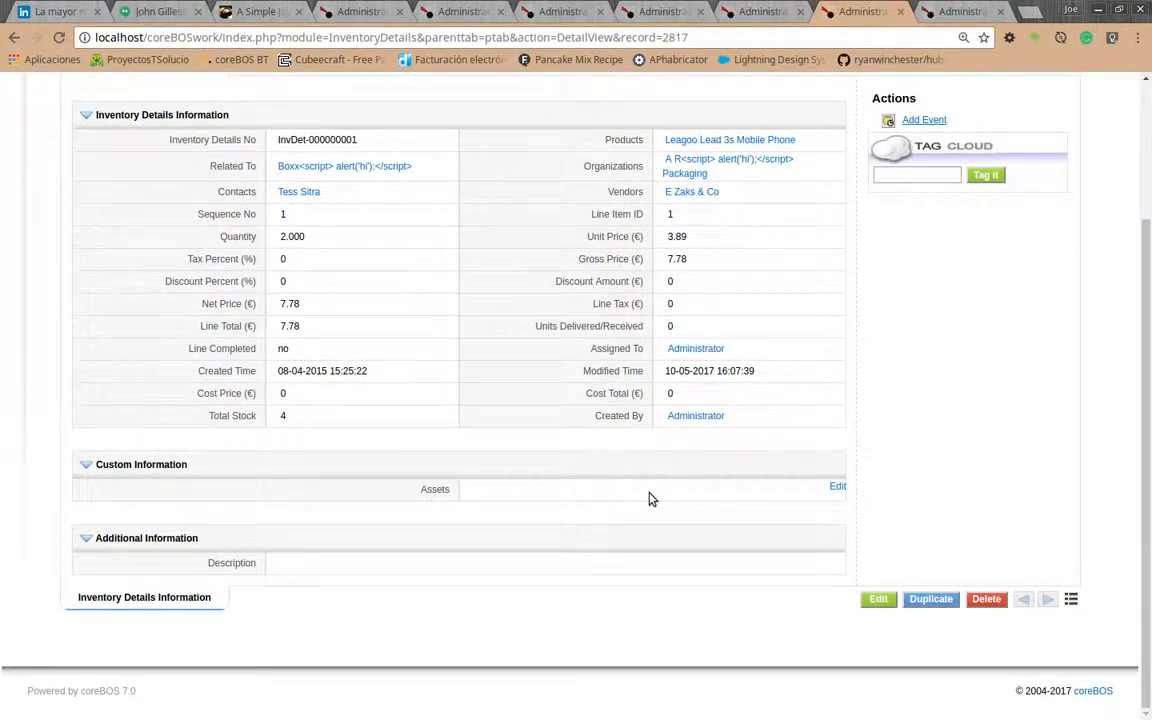
pyautogui.click(745, 12)
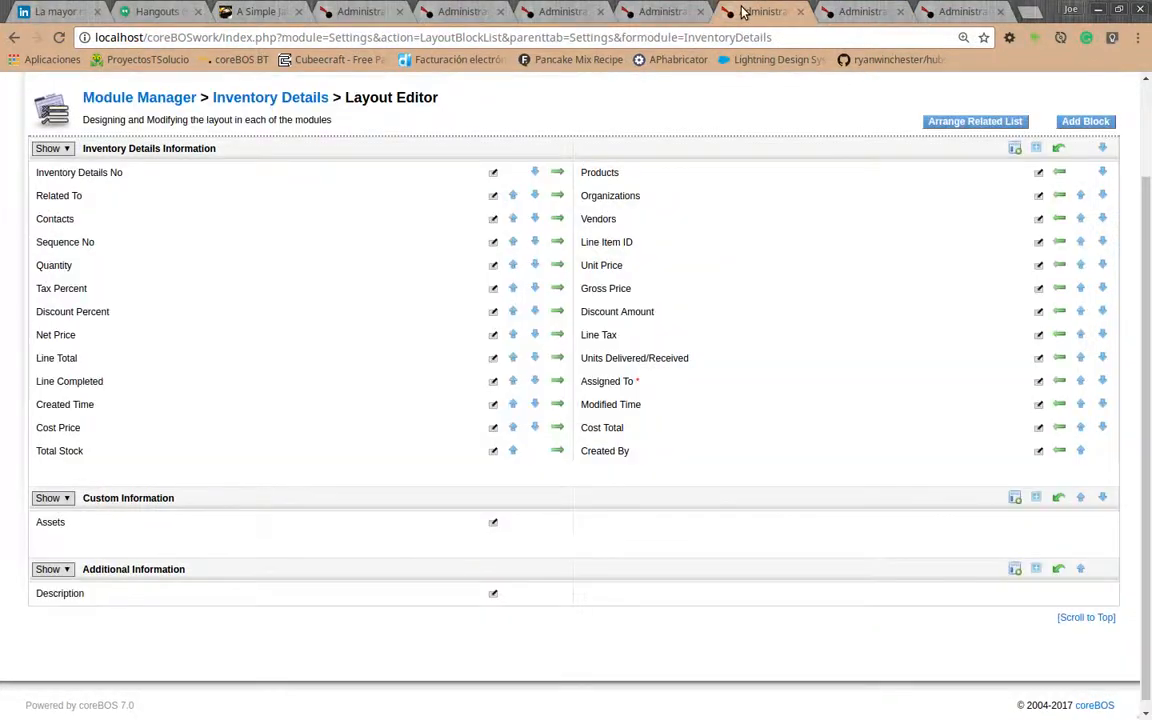
# Close the Inventory Details layout editor page, then reload the quote and the InvDet-000000001 record to recheck the Assets field
pyautogui.click(800, 12)
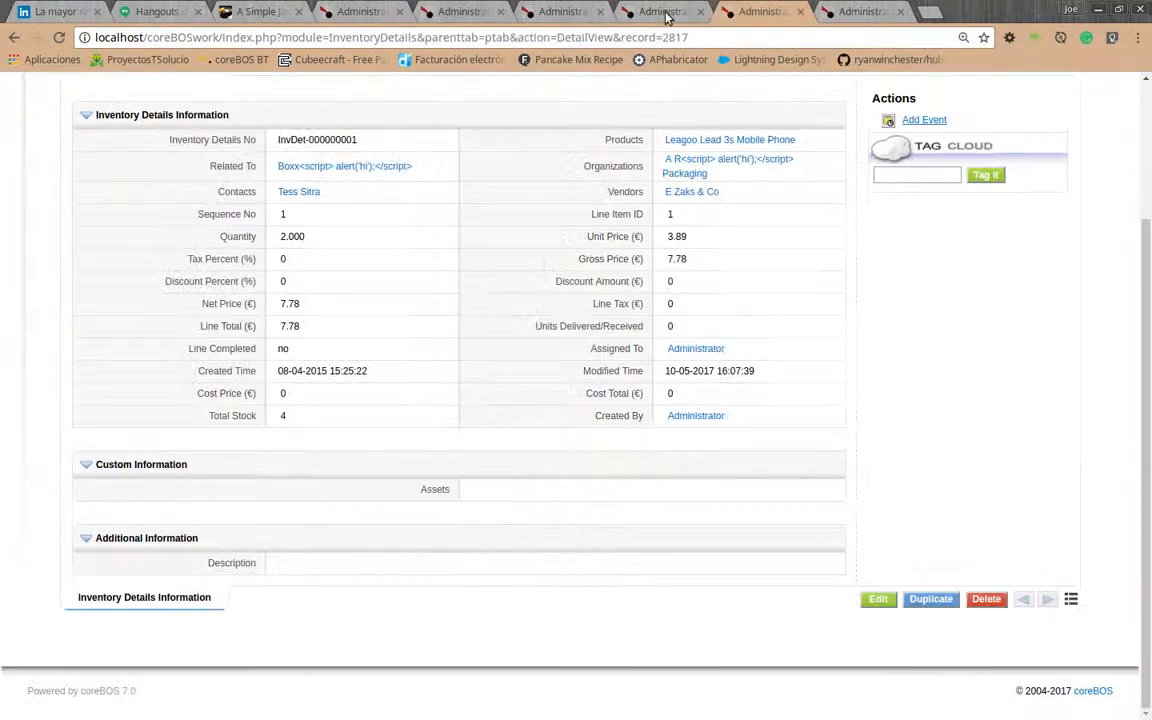
pyautogui.click(666, 16)
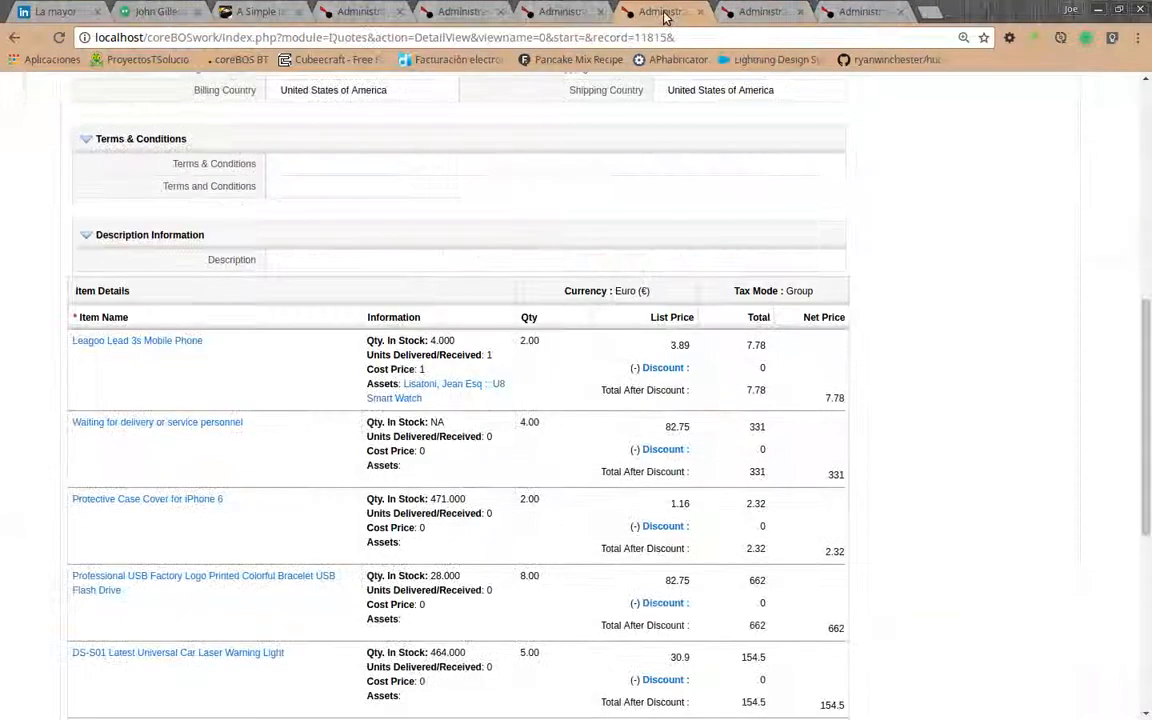
pyautogui.click(59, 37)
pyautogui.click(763, 14)
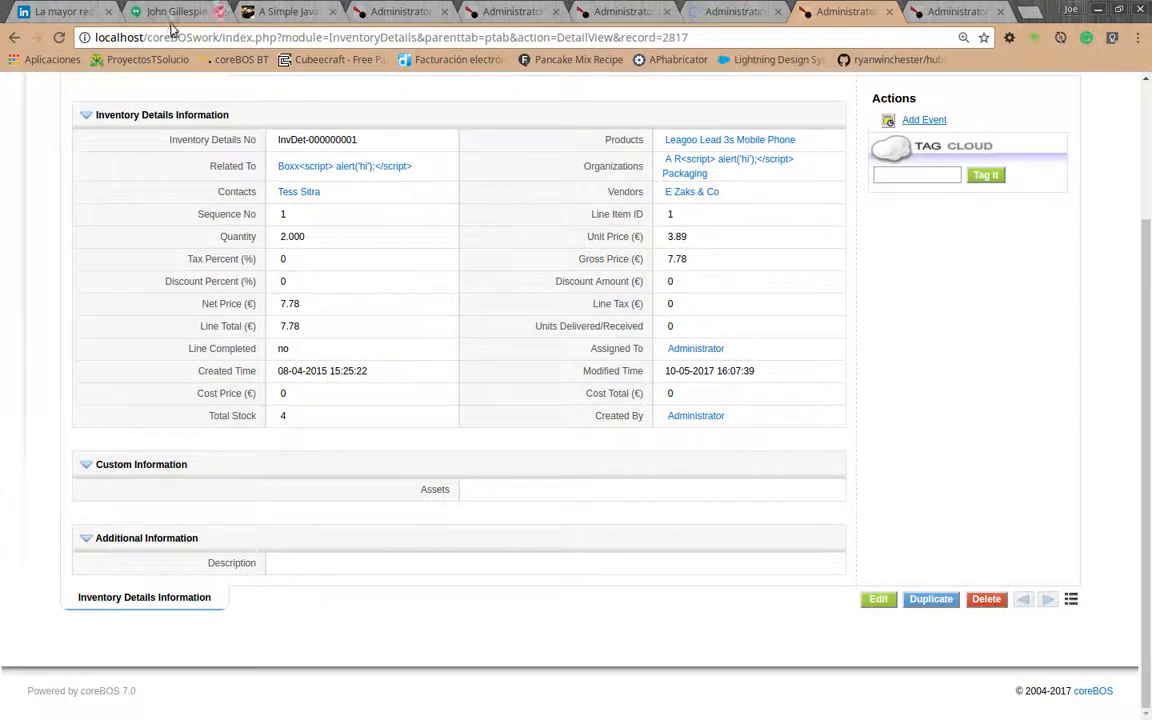
pyautogui.click(59, 37)
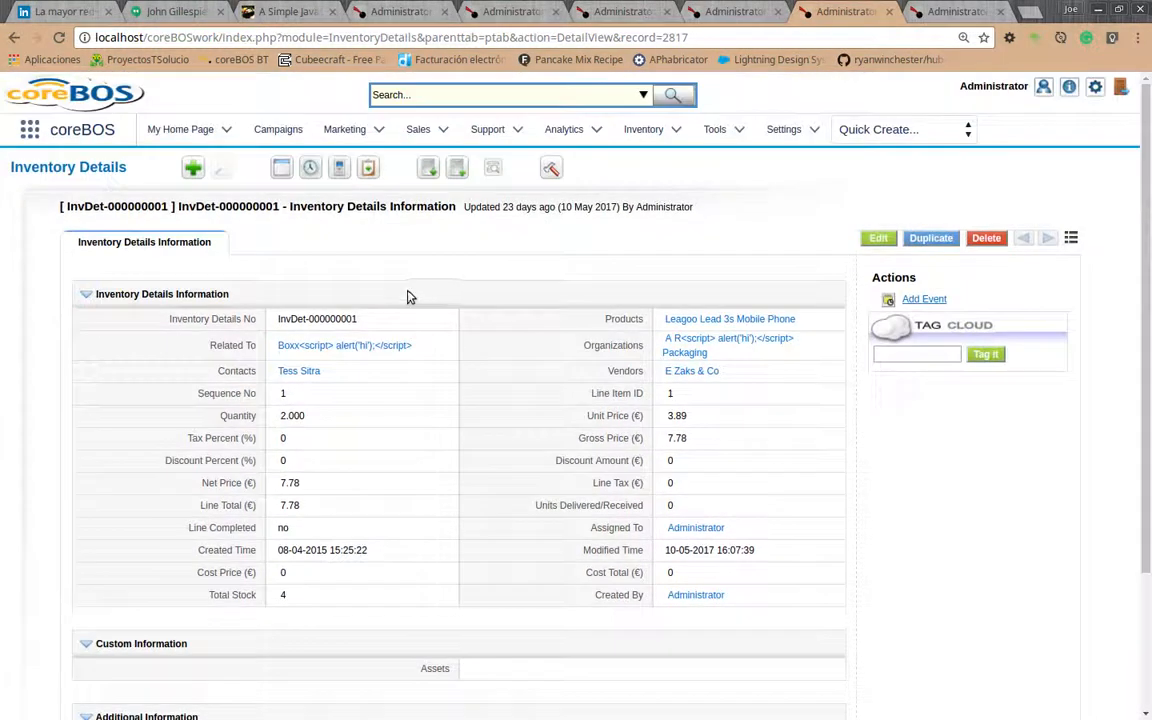
# List the QUO1 quote's related Inventory Details and open the record for the Leagoo Lead 3s Mobile Phone line
pyautogui.click(718, 12)
pyautogui.scroll(10, 221, 226)
pyautogui.scroll(2, 164, 220)
pyautogui.moveTo(221, 248)
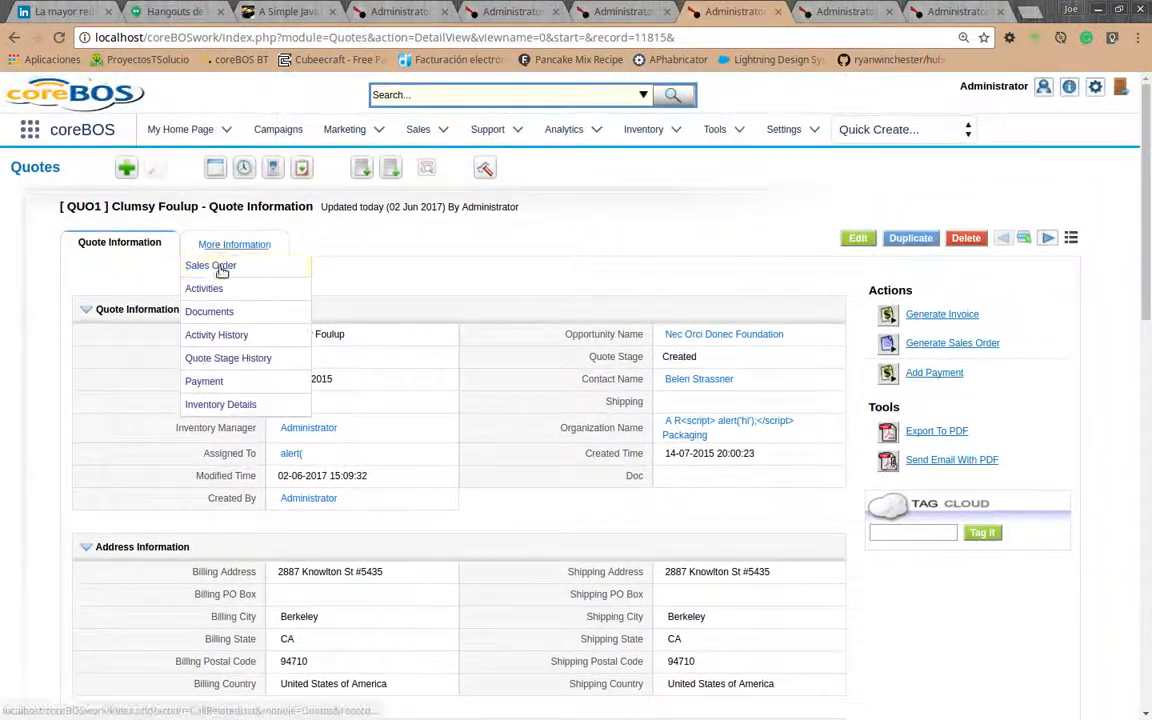
pyautogui.click(213, 404)
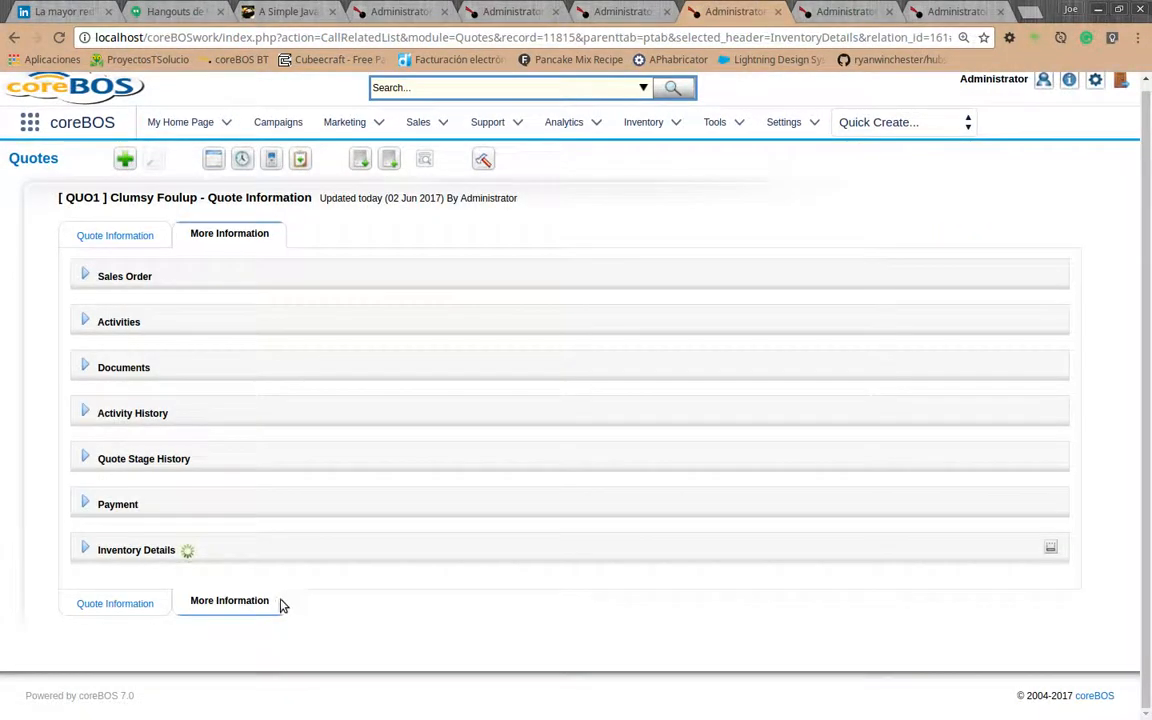
pyautogui.click(834, 9)
pyautogui.click(730, 11)
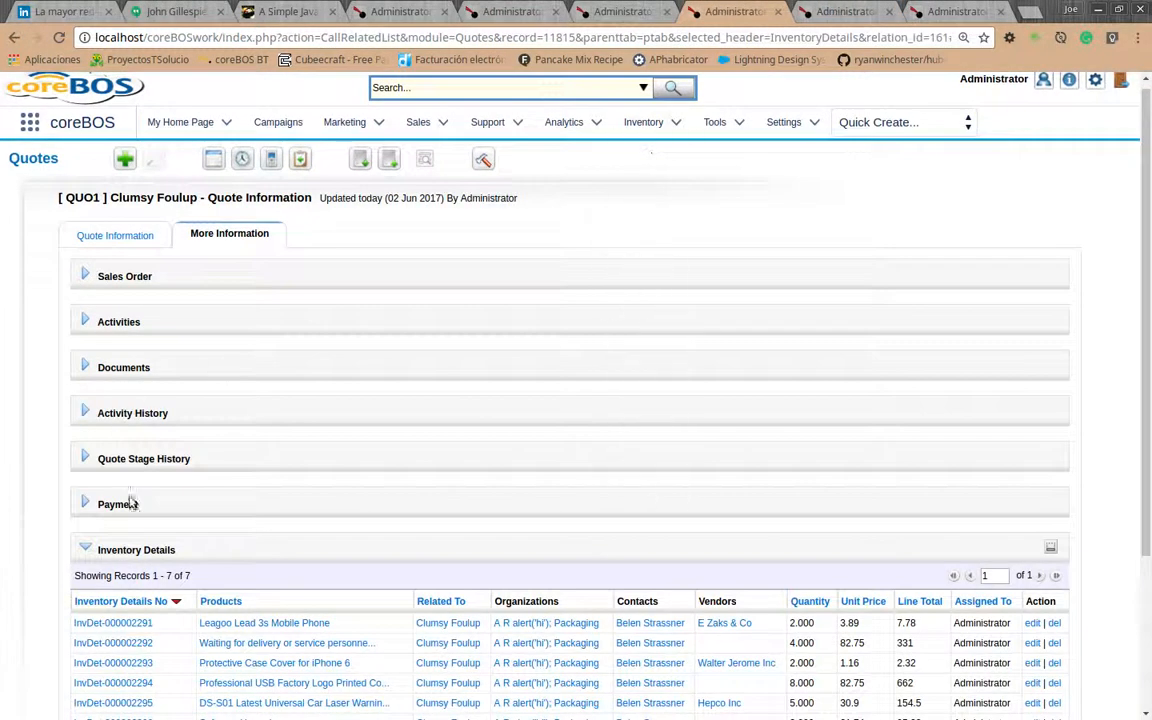
pyautogui.scroll(-2, 125, 580)
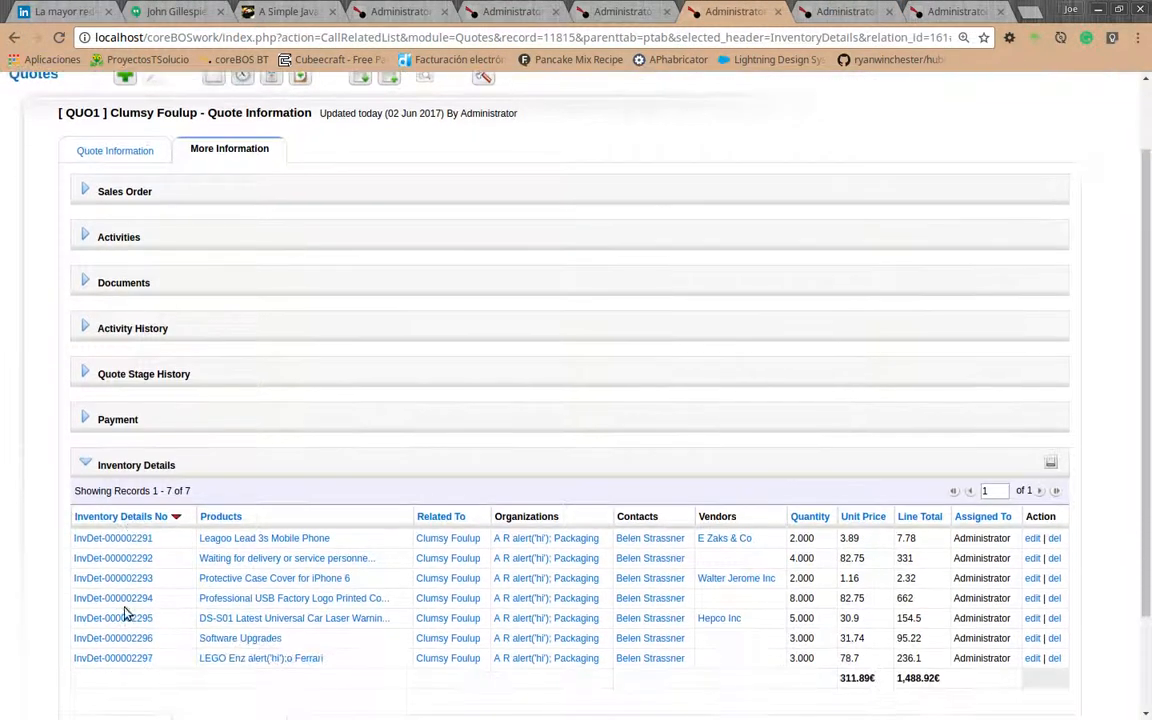
pyautogui.click(143, 543)
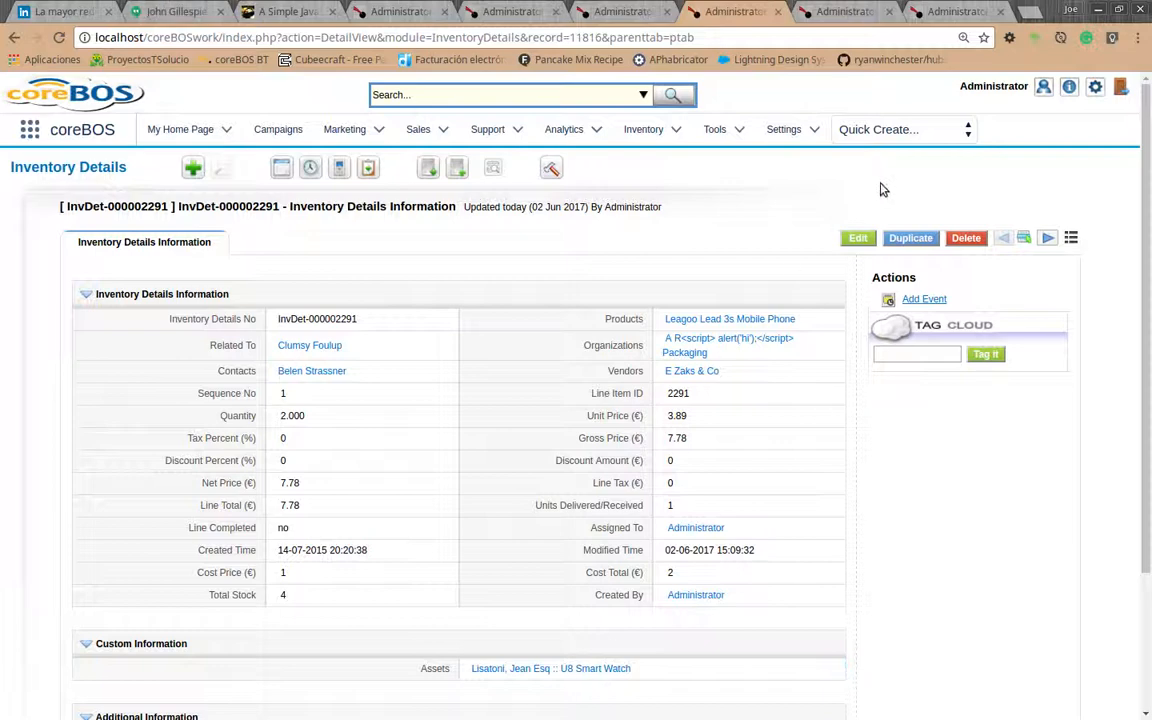
# Switch to Firefox and review the introduction of the Master Detail Mapping documentation page, clearing the selection on the sample map
pyautogui.click(620, 13)
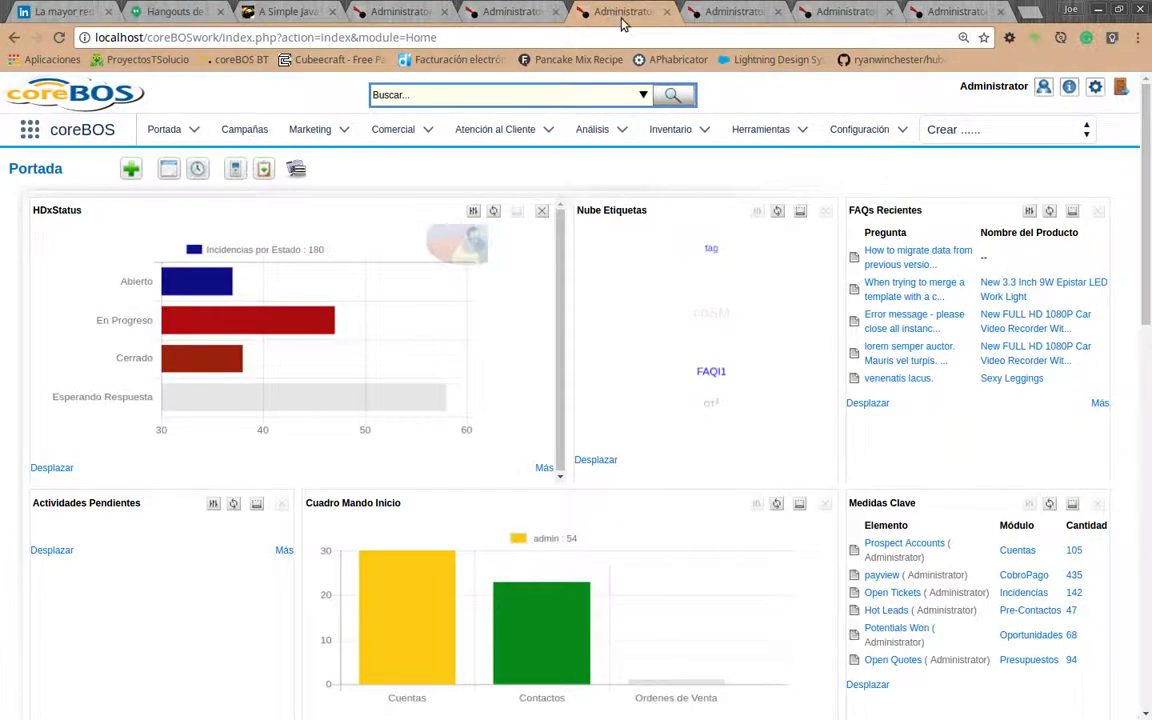
pyautogui.click(713, 13)
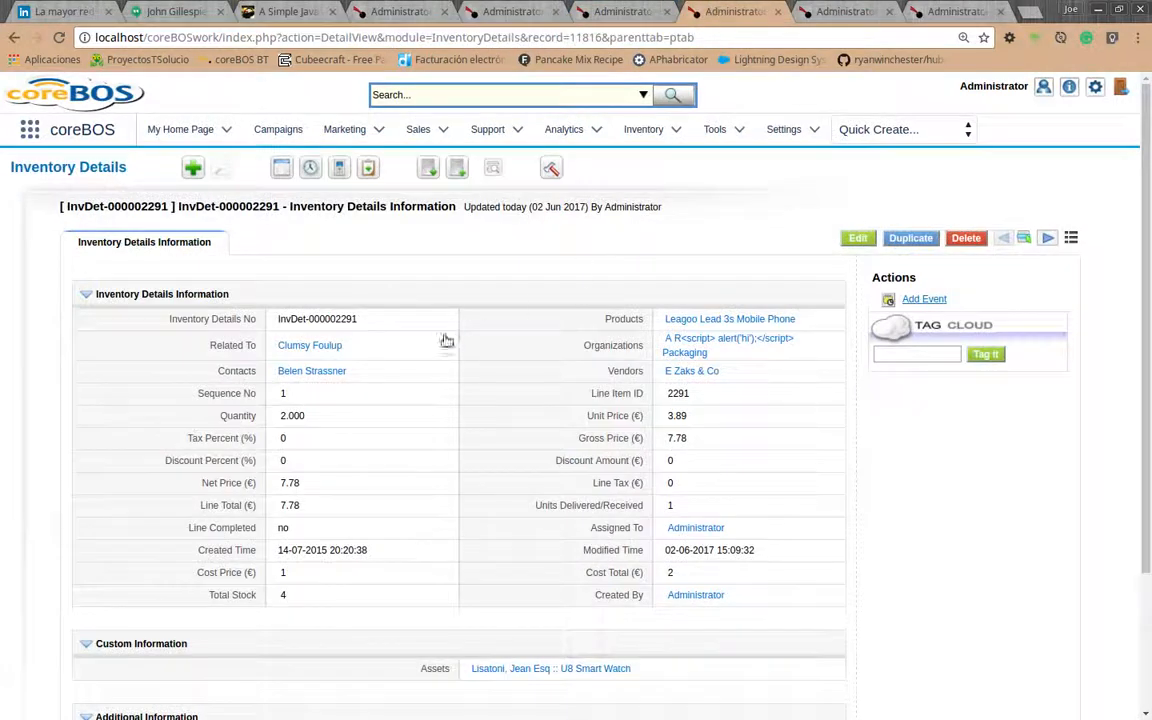
pyautogui.click(813, 13)
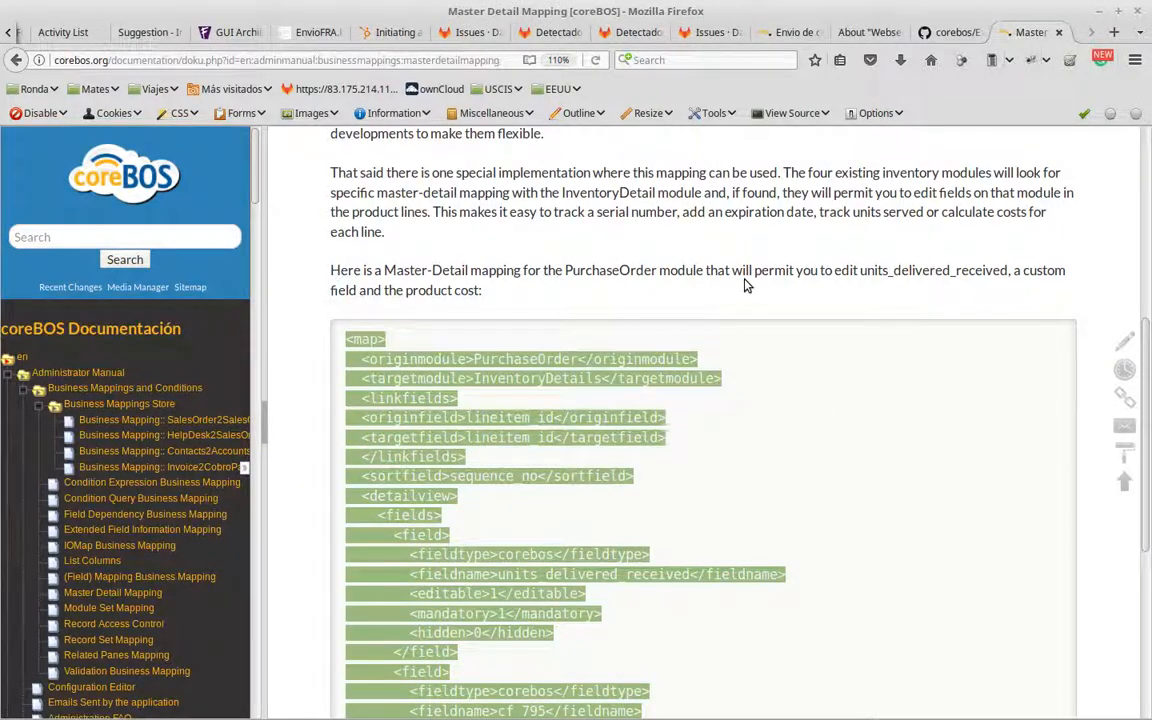
pyautogui.click(751, 304)
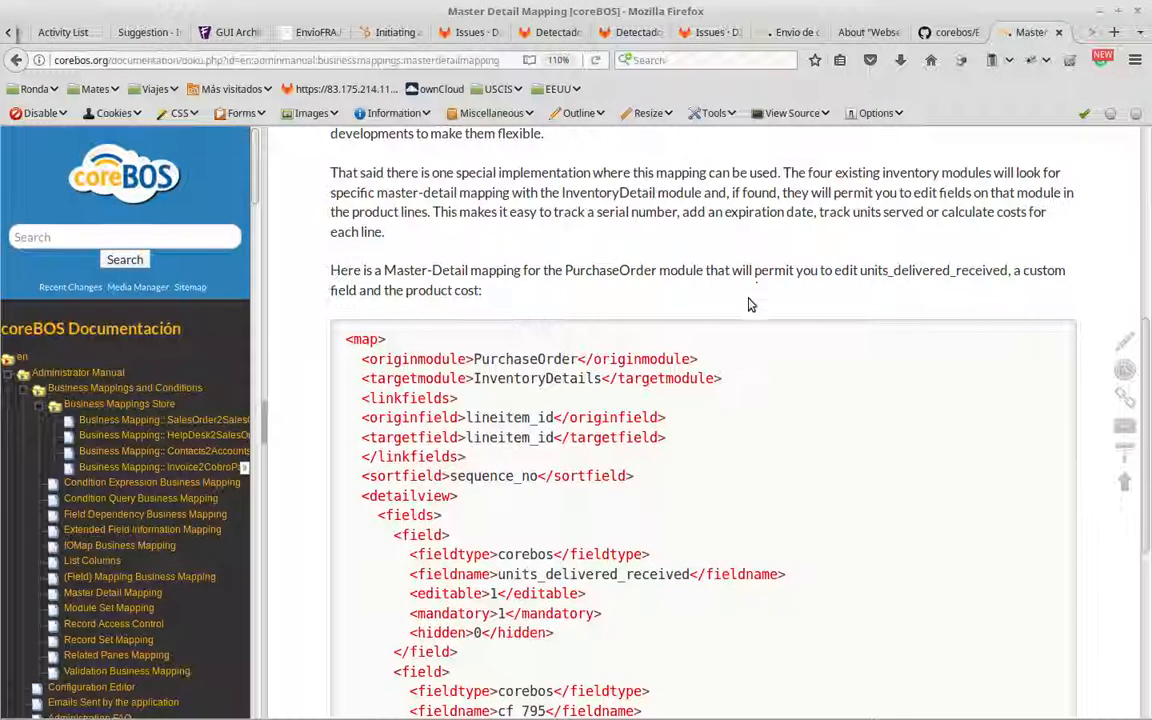
pyautogui.scroll(4, 751, 304)
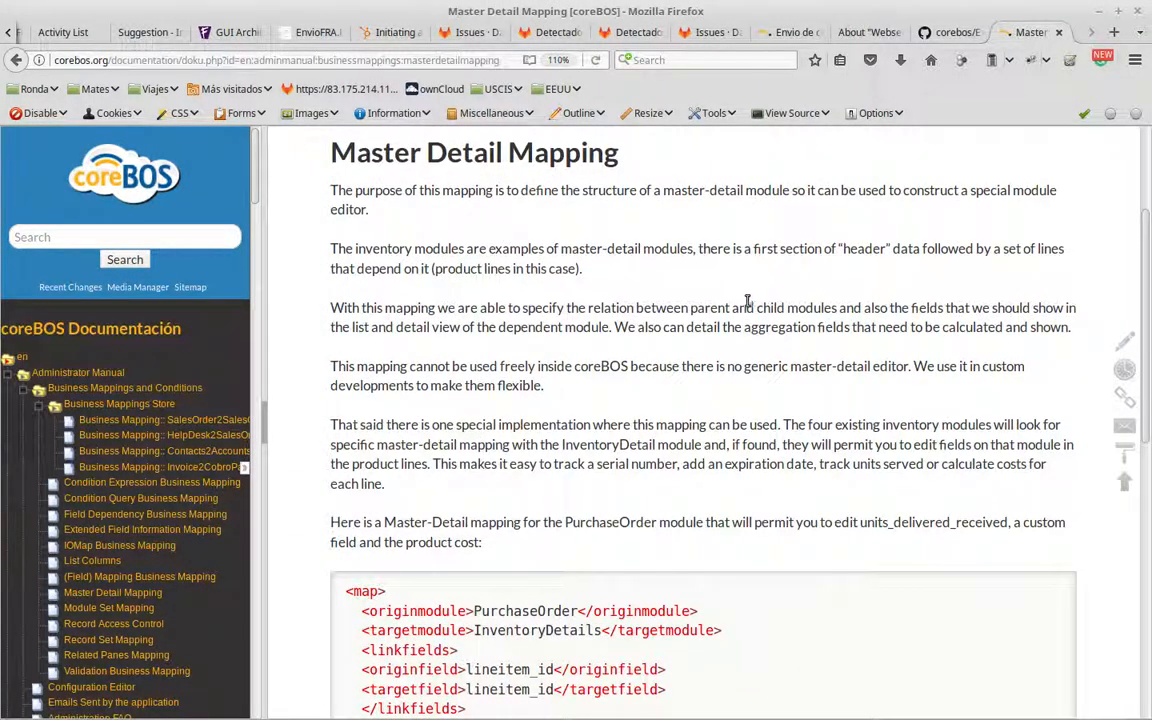